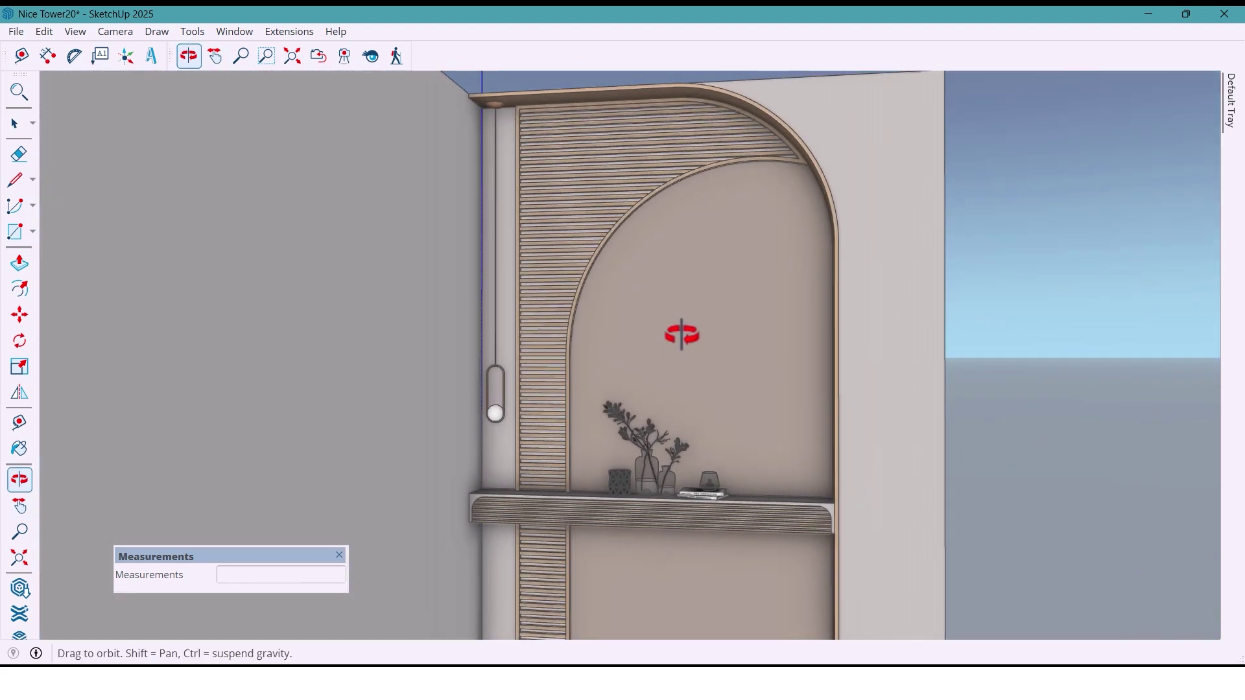
Hide the side wall and the floor, keeping the back wall and its column displayed
scroll(628, 332, down, 4)
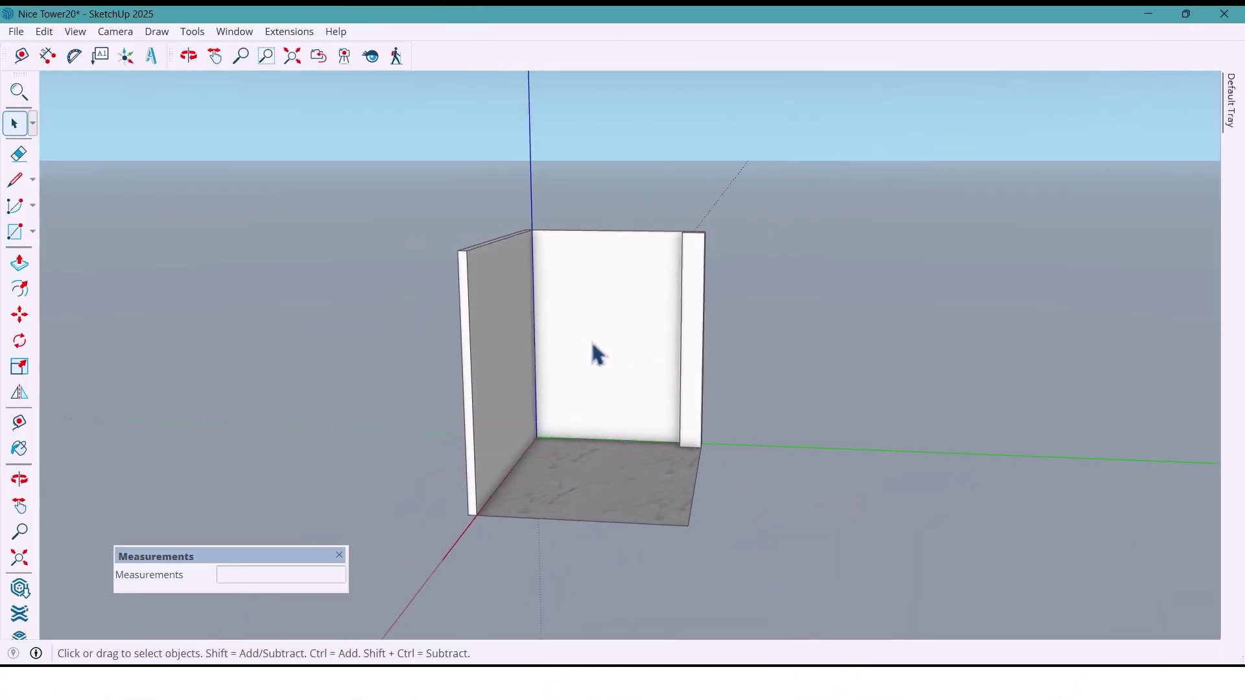
middle_drag(632, 363, 548, 383)
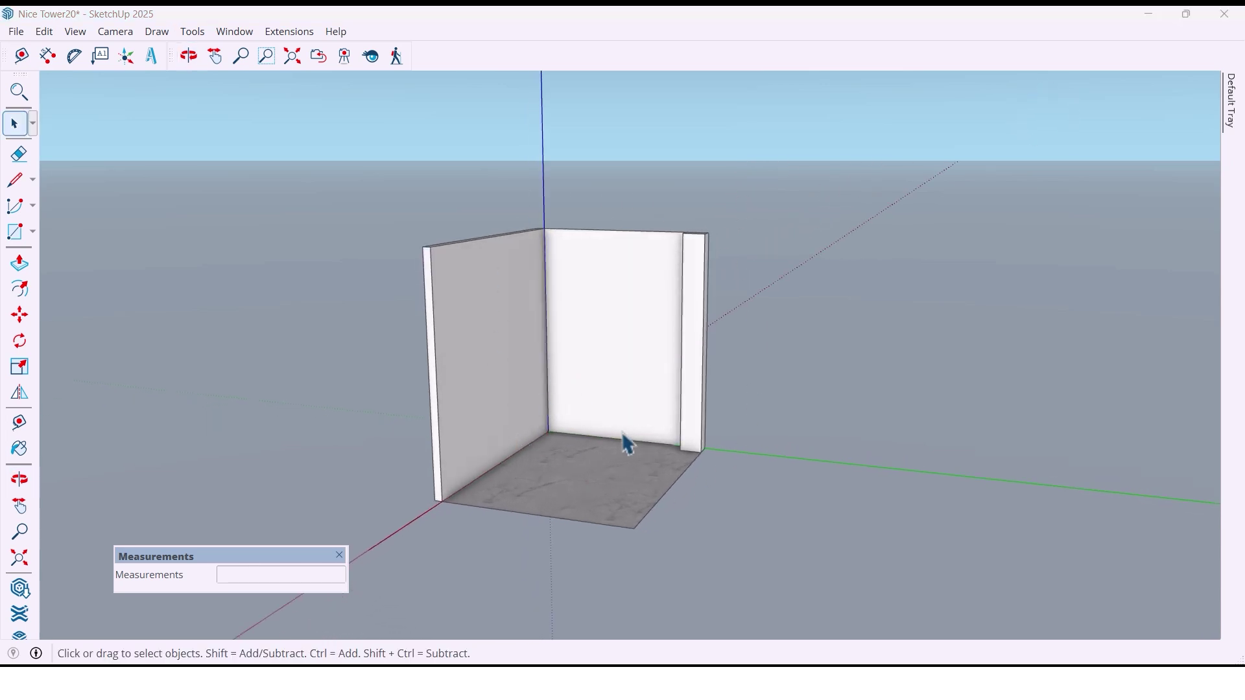
middle_drag(626, 446, 593, 443)
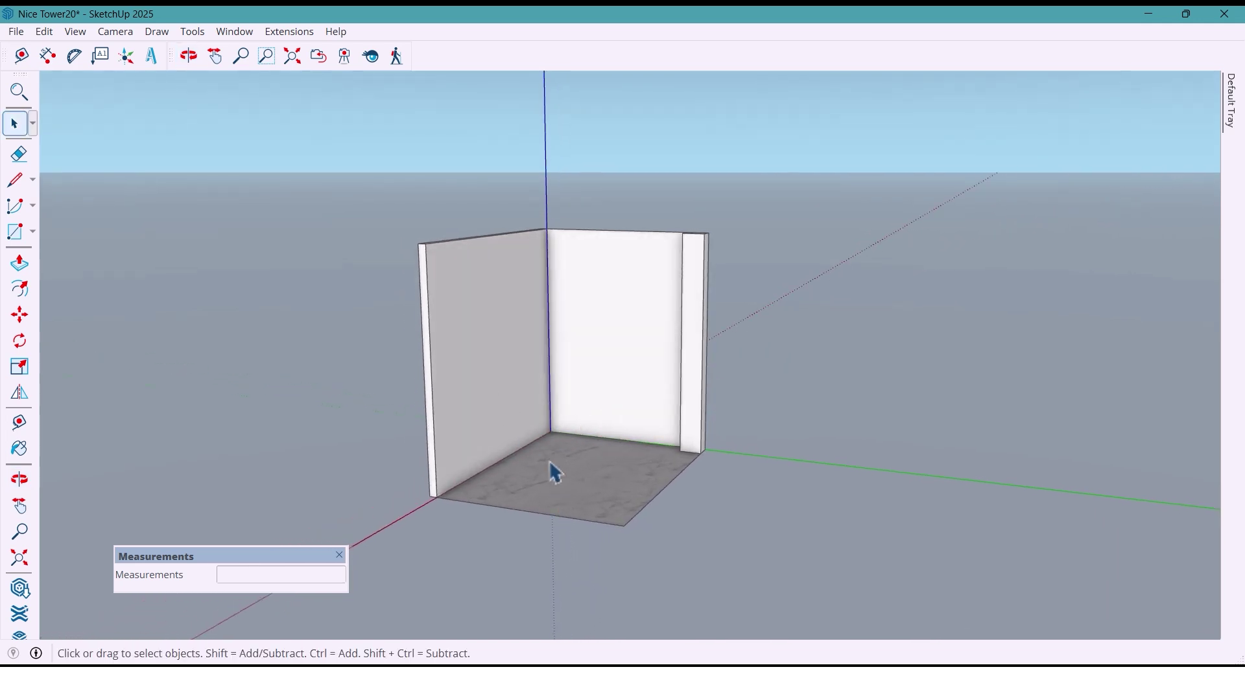
shift+click(486, 392)
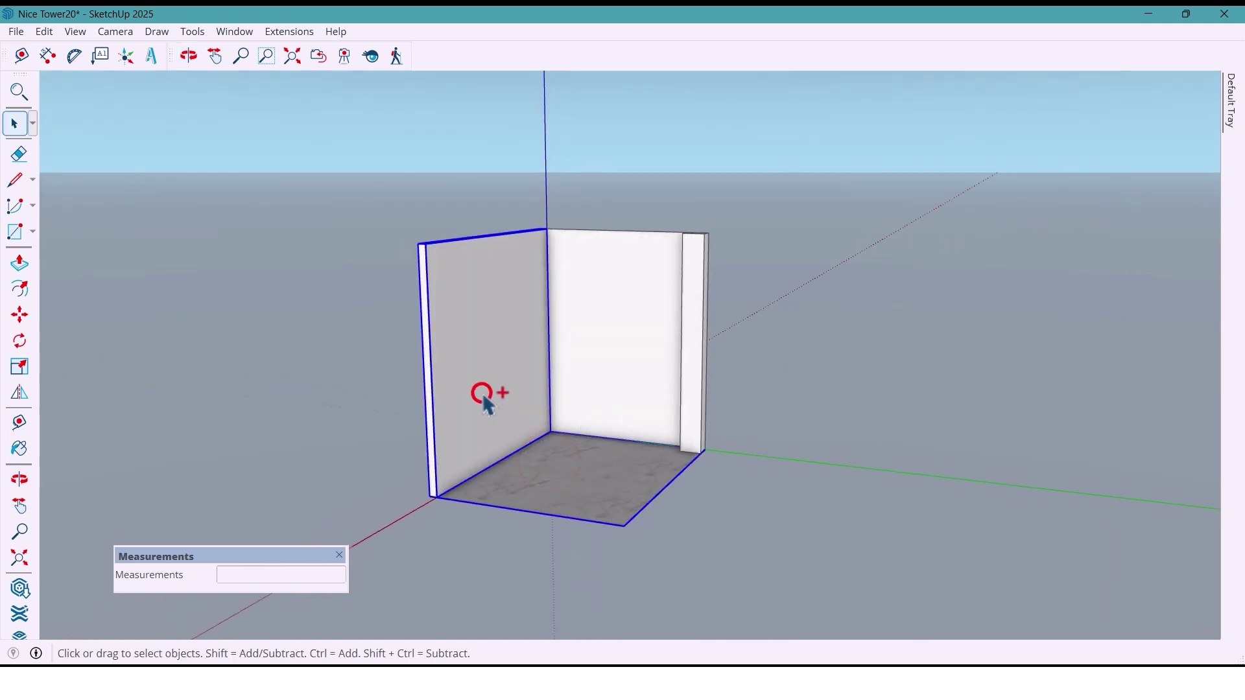
right_click(486, 391)
click(574, 61)
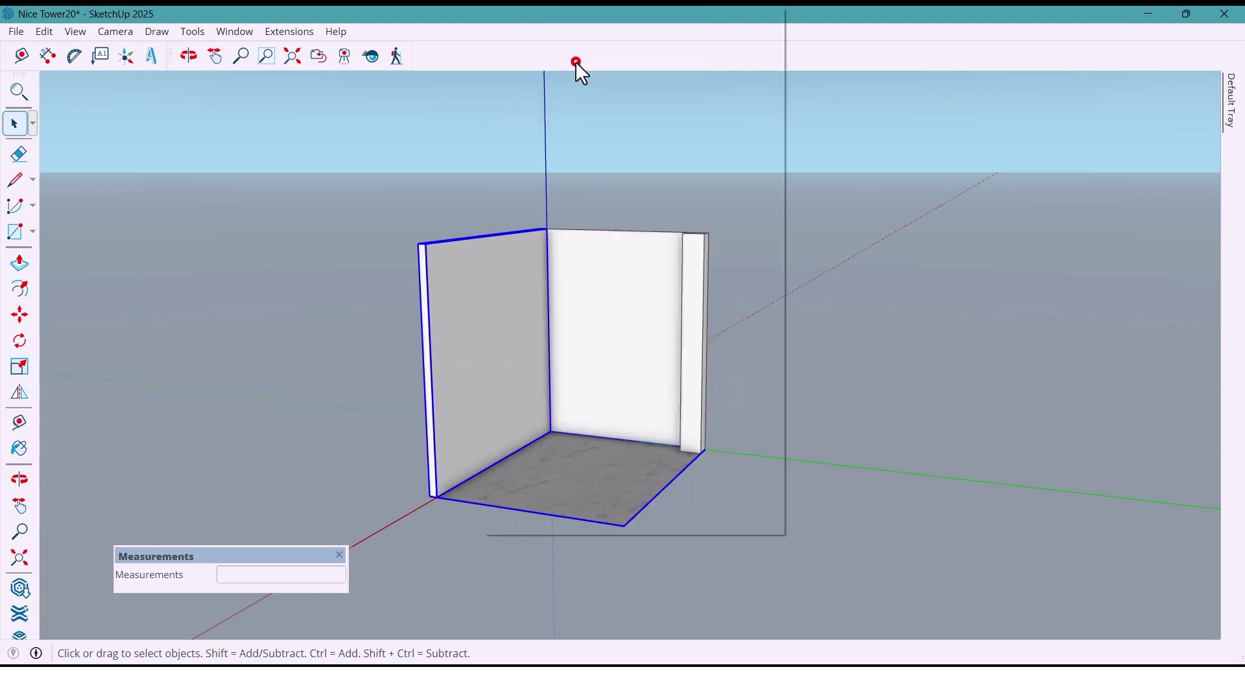
Dimension the back wall's width along its upper edge, from the outer corner to the column
middle_drag(543, 373, 681, 372)
scroll(681, 372, up, 2)
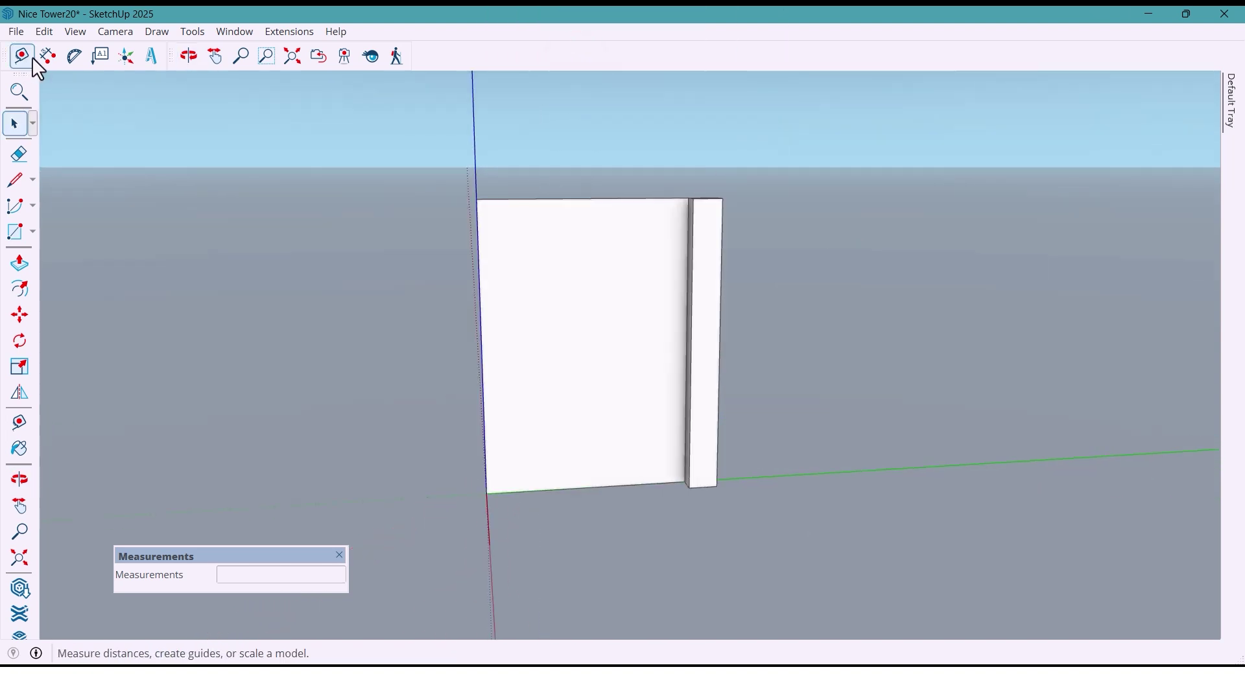
click(48, 56)
click(477, 200)
middle_drag(477, 200, 649, 206)
click(689, 196)
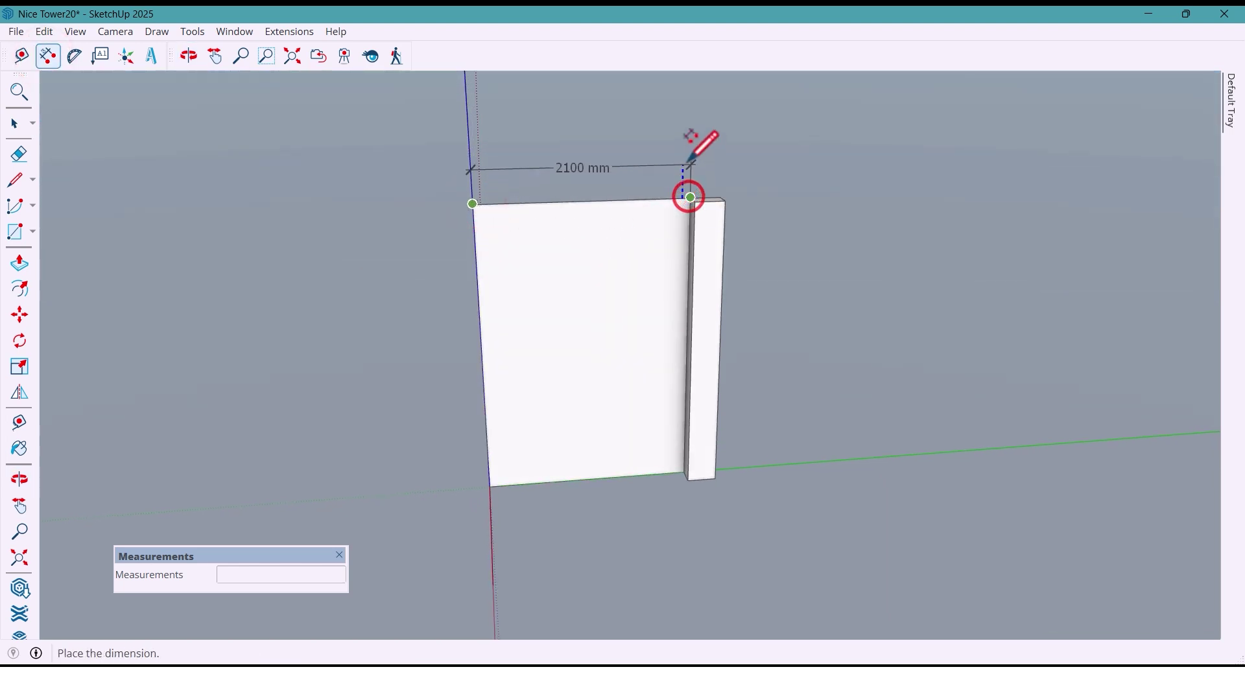
click(692, 162)
Dimension the column's width along its upper edge
middle_drag(693, 166, 692, 196)
click(689, 198)
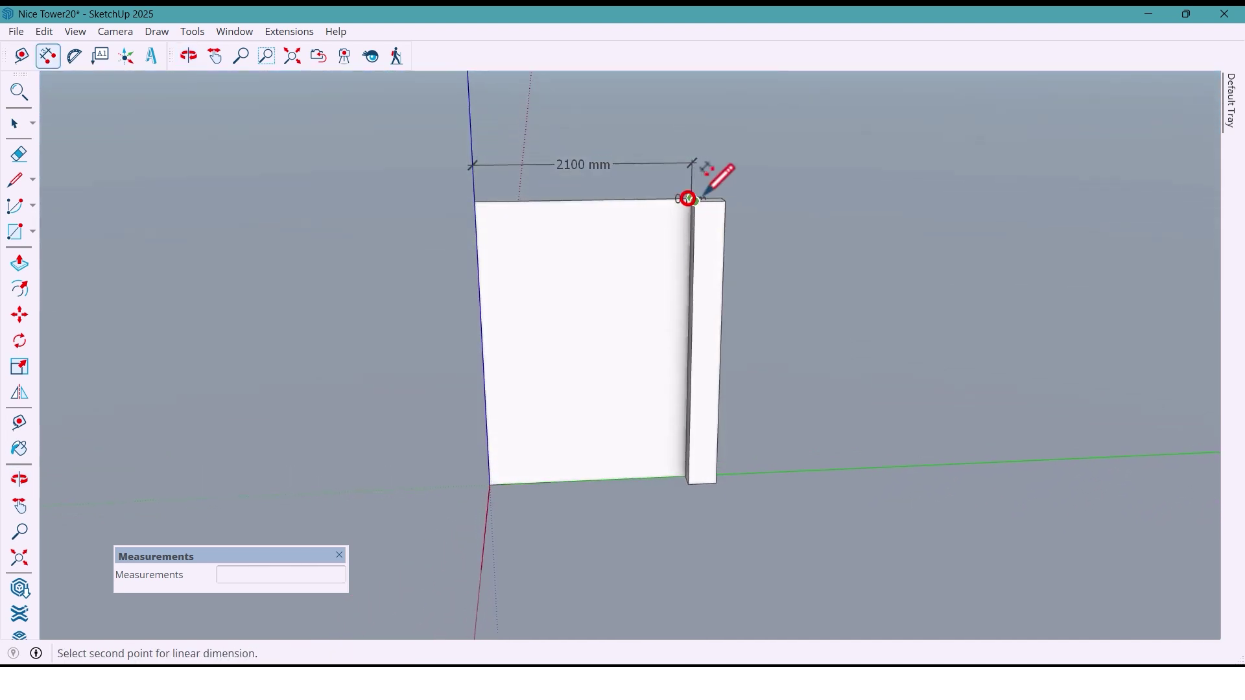
key(Escape)
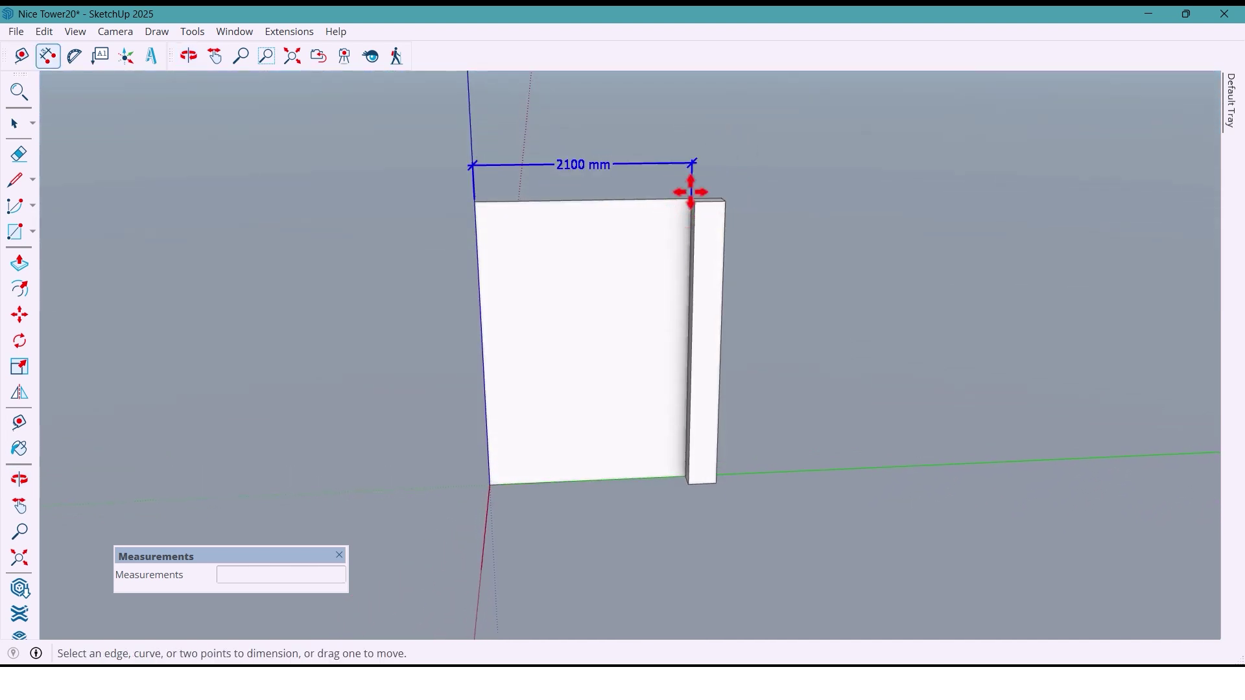
click(698, 202)
click(734, 147)
middle_drag(756, 223, 713, 203)
scroll(642, 232, down, 2)
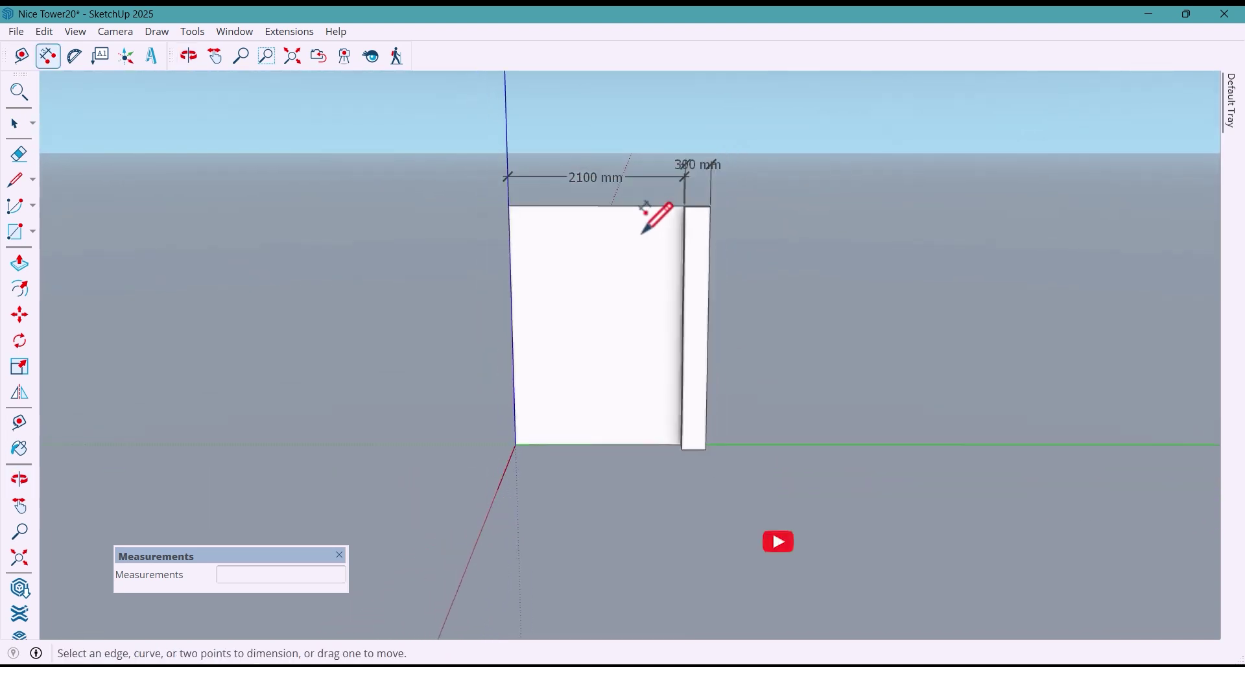
Erase both width dimensions above the back wall and the column
middle_drag(642, 232, 639, 202)
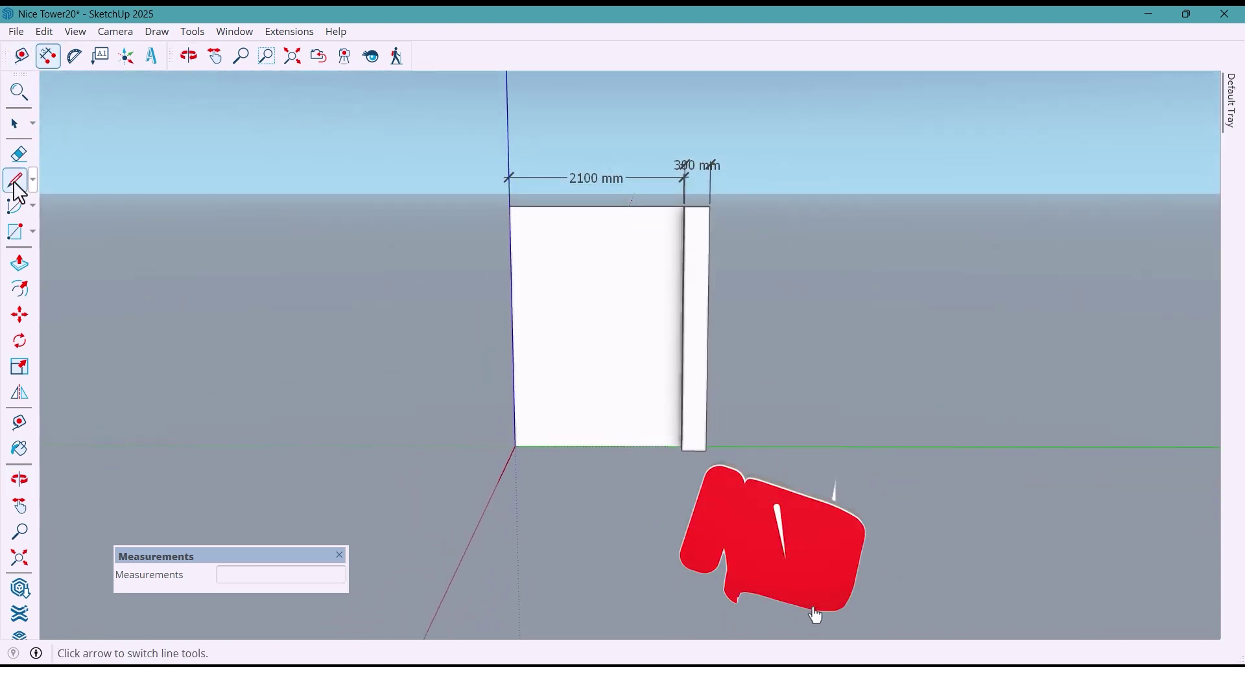
click(18, 155)
click(619, 172)
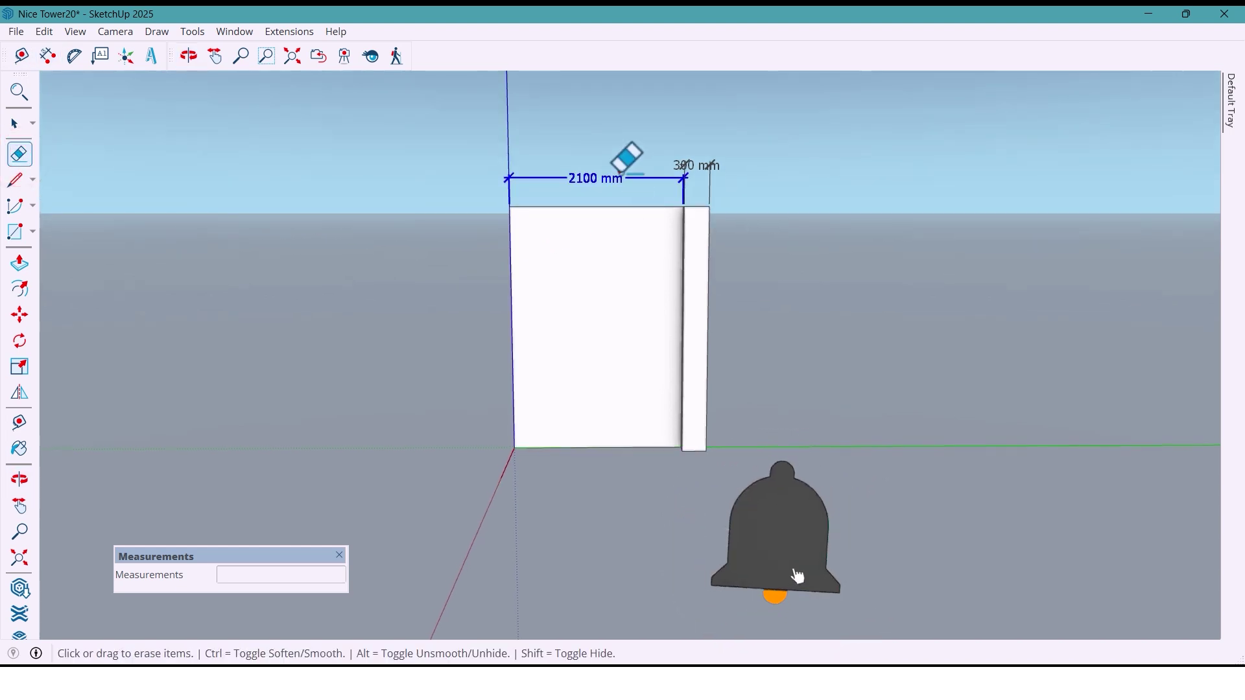
click(676, 165)
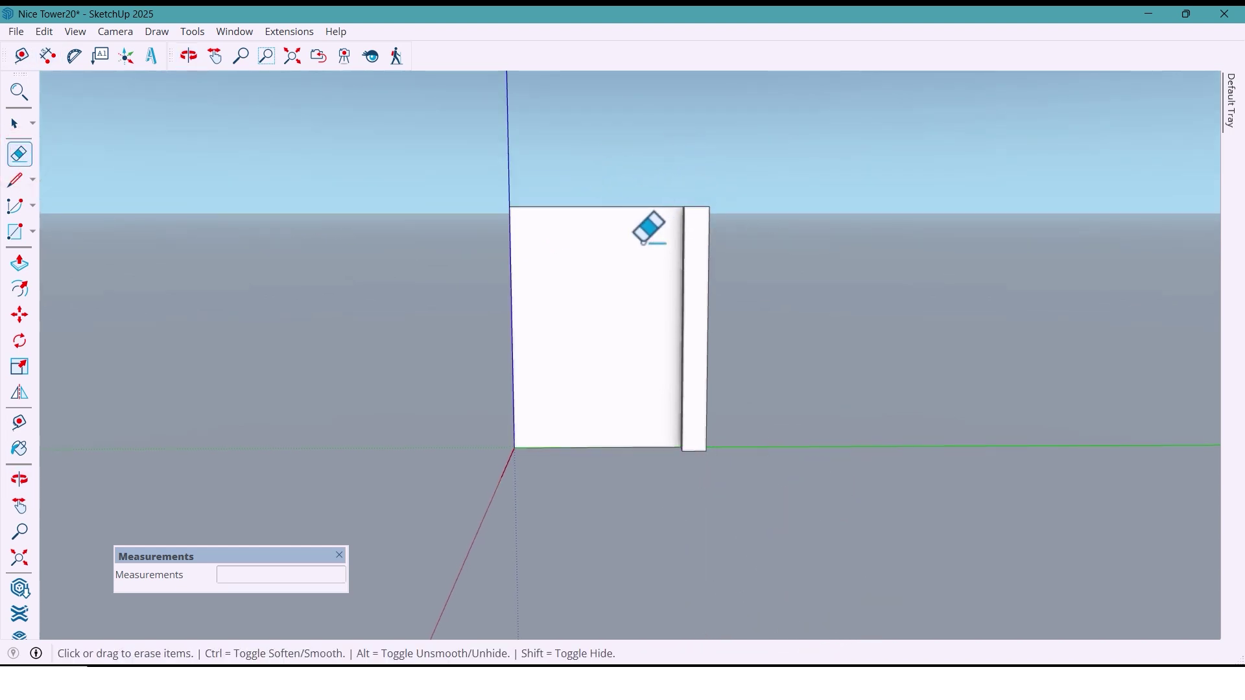
Place a vertical guide on the back wall 200 mm from the edge where it meets the column
shift+middle_drag(604, 251, 675, 279)
key(t)
scroll(685, 275, up, 1)
click(681, 270)
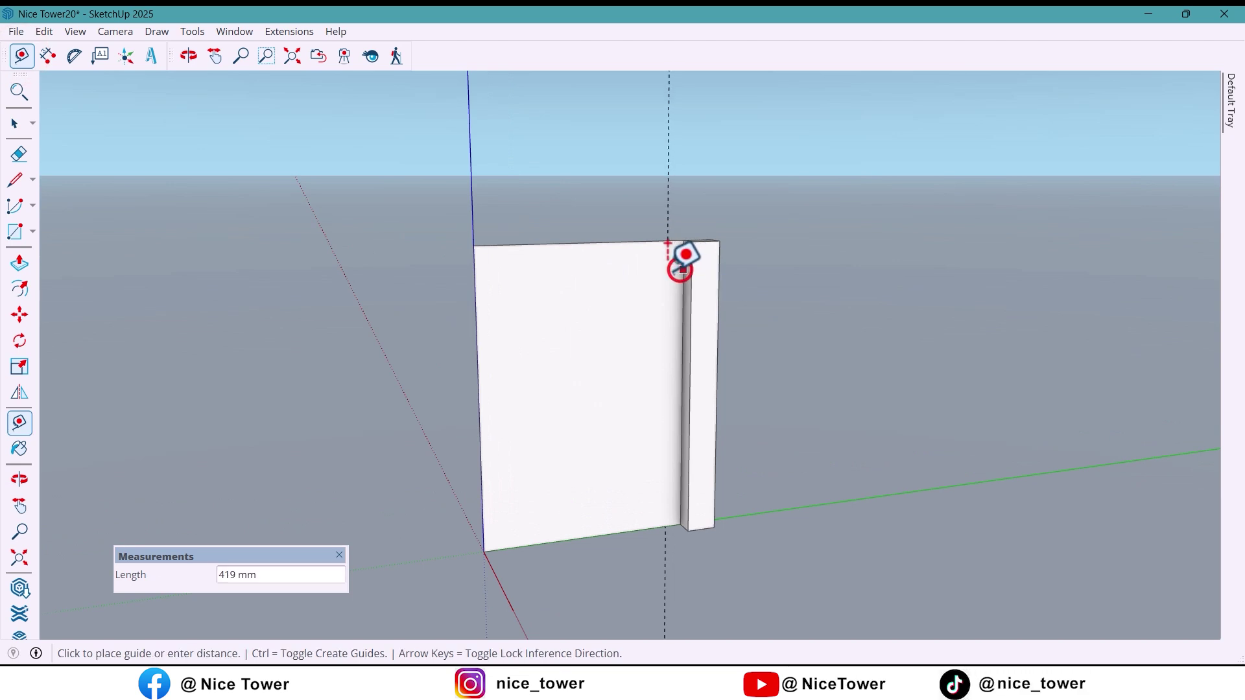
text(20)
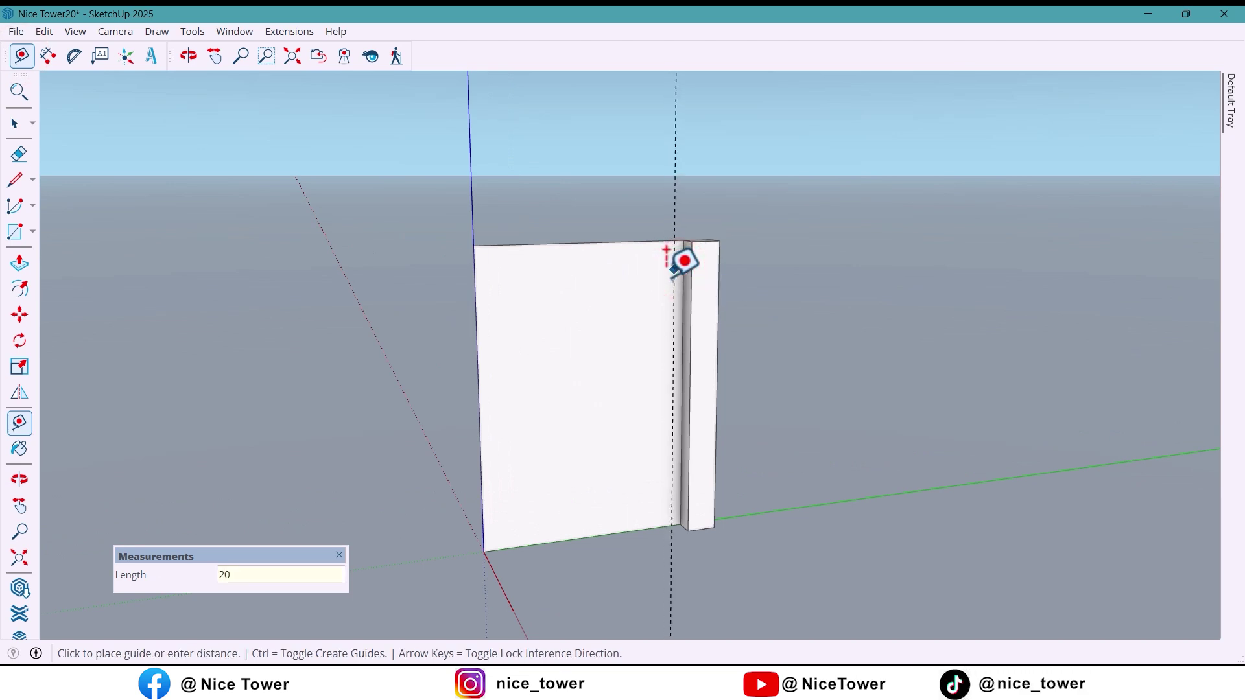
text(0)
key(Return)
Place a second vertical guide 200 mm in from the back wall's outer edge on the blue axis
middle_drag(673, 273, 498, 301)
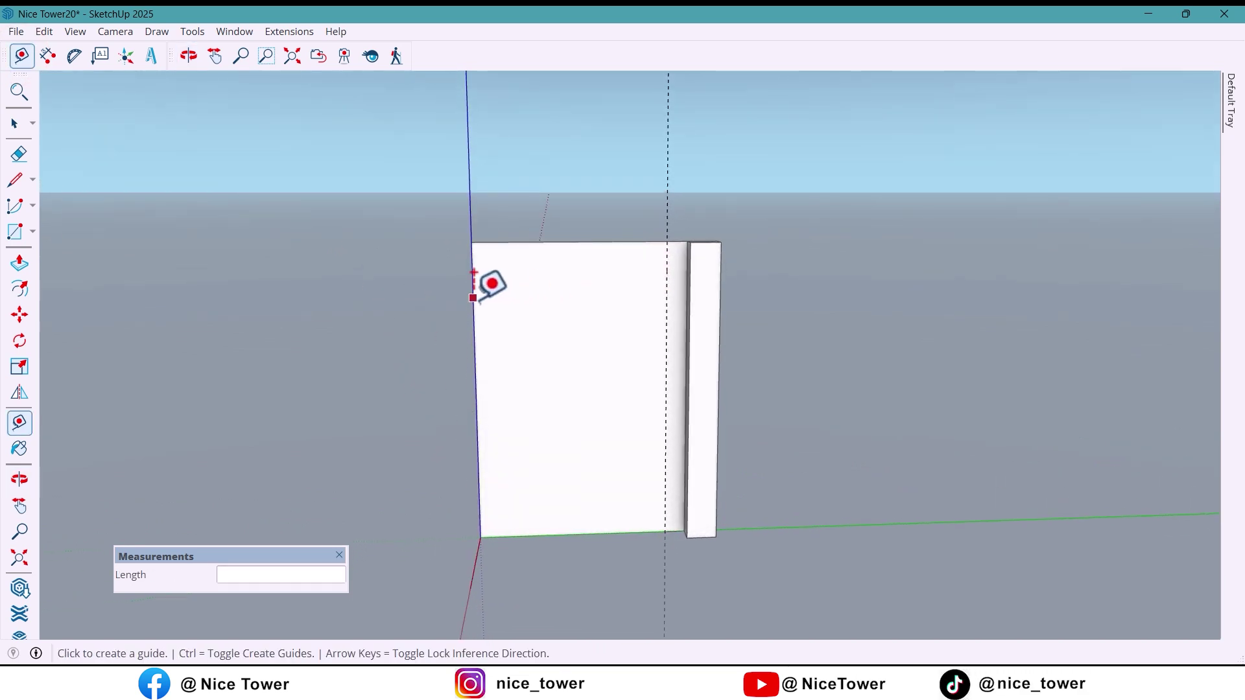
click(474, 273)
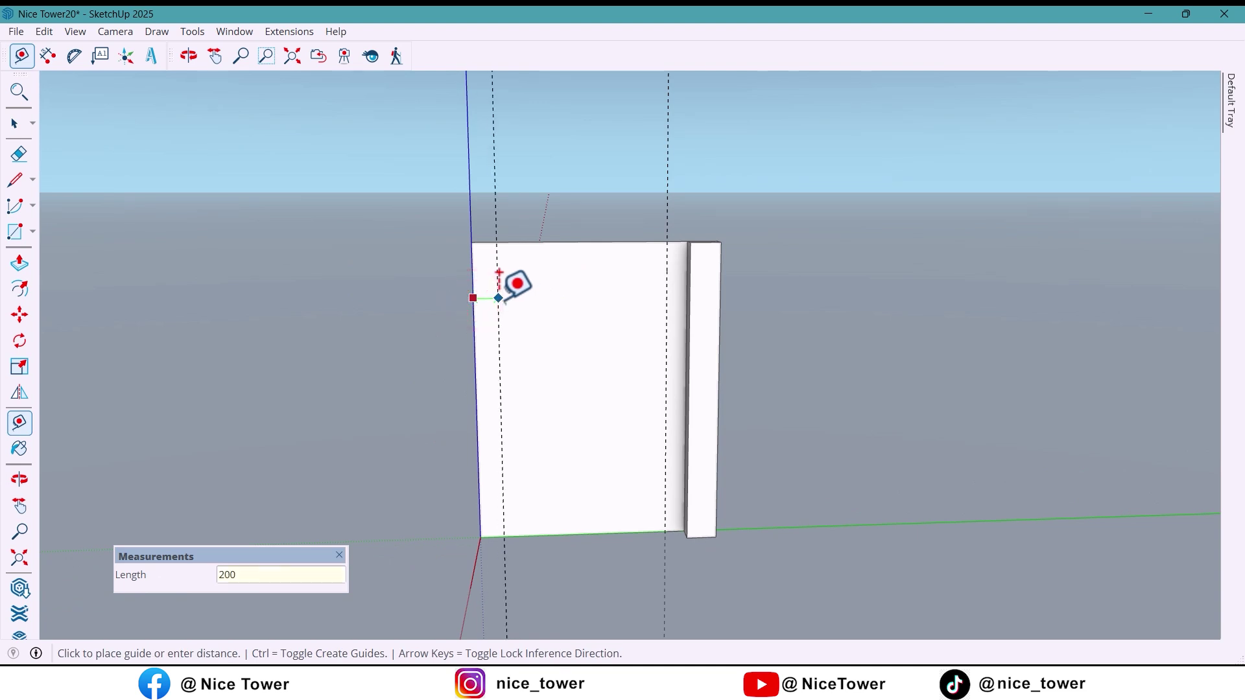
key(Return)
scroll(506, 298, down, 2)
middle_drag(533, 306, 505, 313)
key(space)
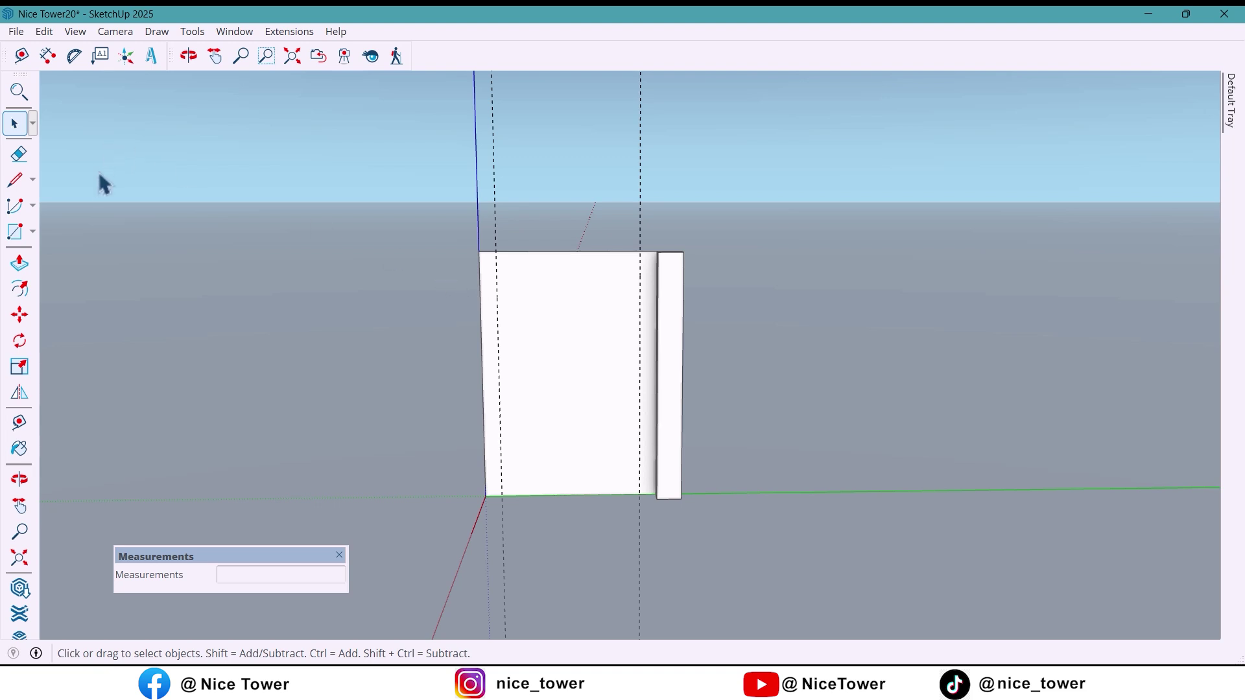
Draw a full-height rectangle on the back wall between the two vertical guides
click(33, 232)
click(19, 232)
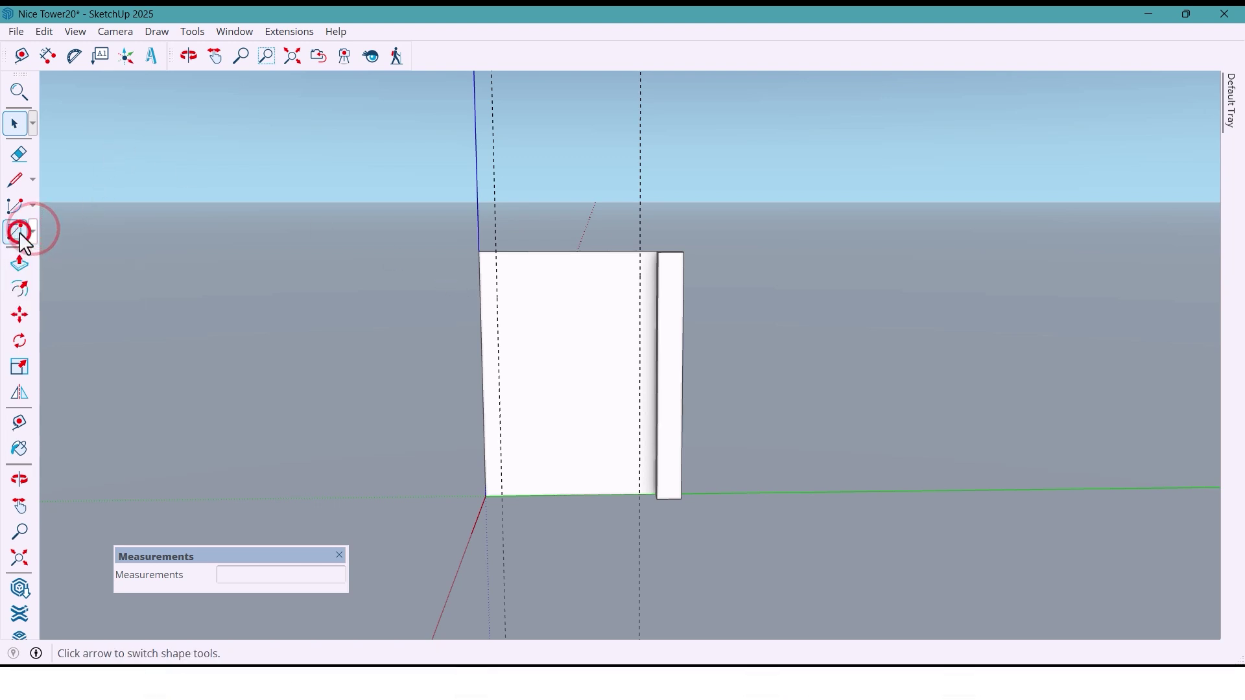
click(19, 232)
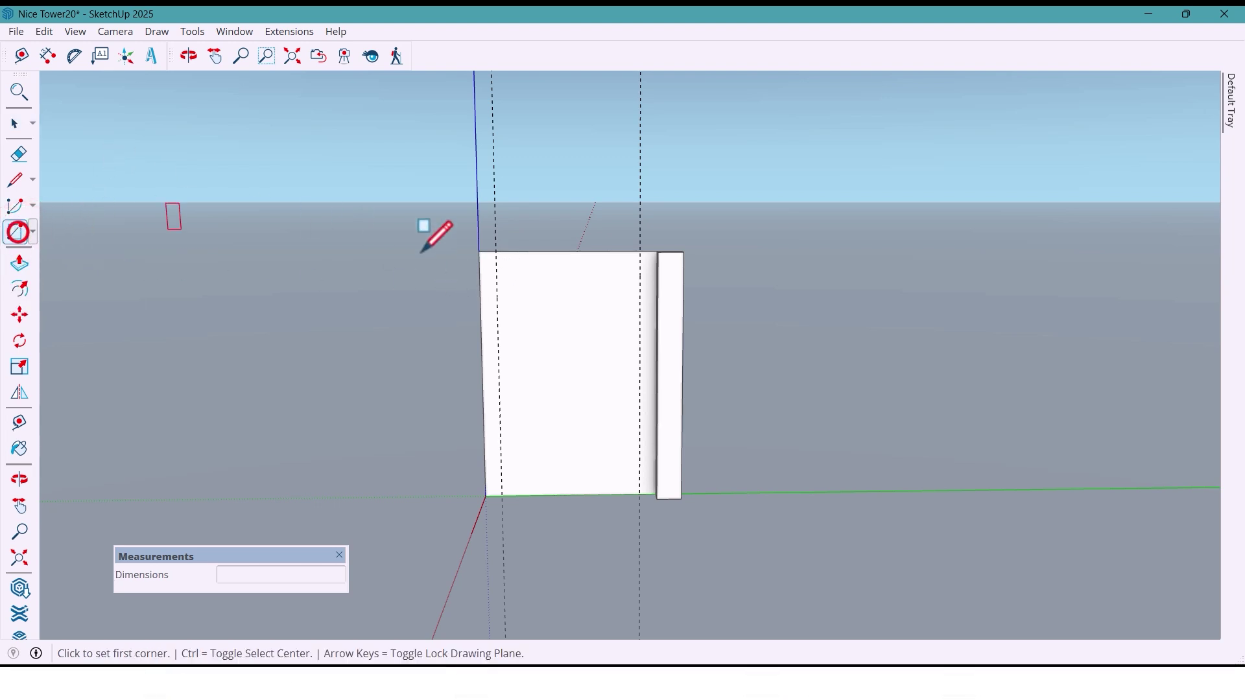
click(496, 251)
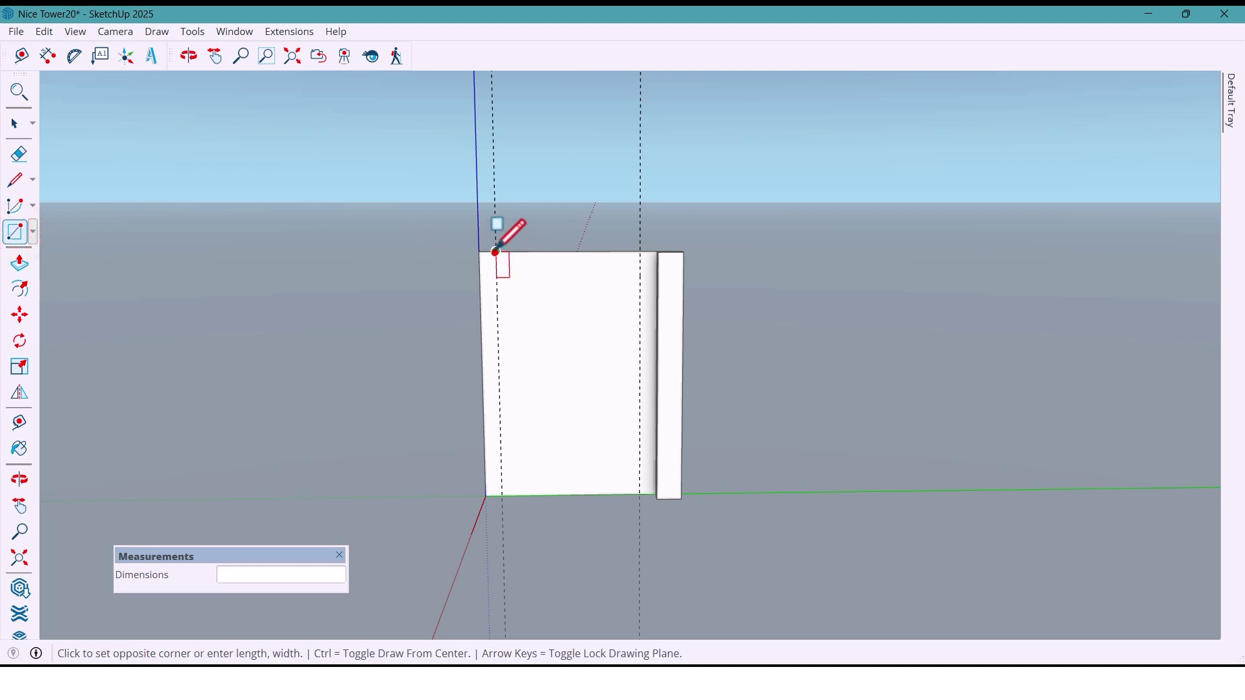
click(639, 494)
mouse_move(639, 494)
middle_down()
mouse_move(542, 398)
mouse_move(521, 404)
middle_up()
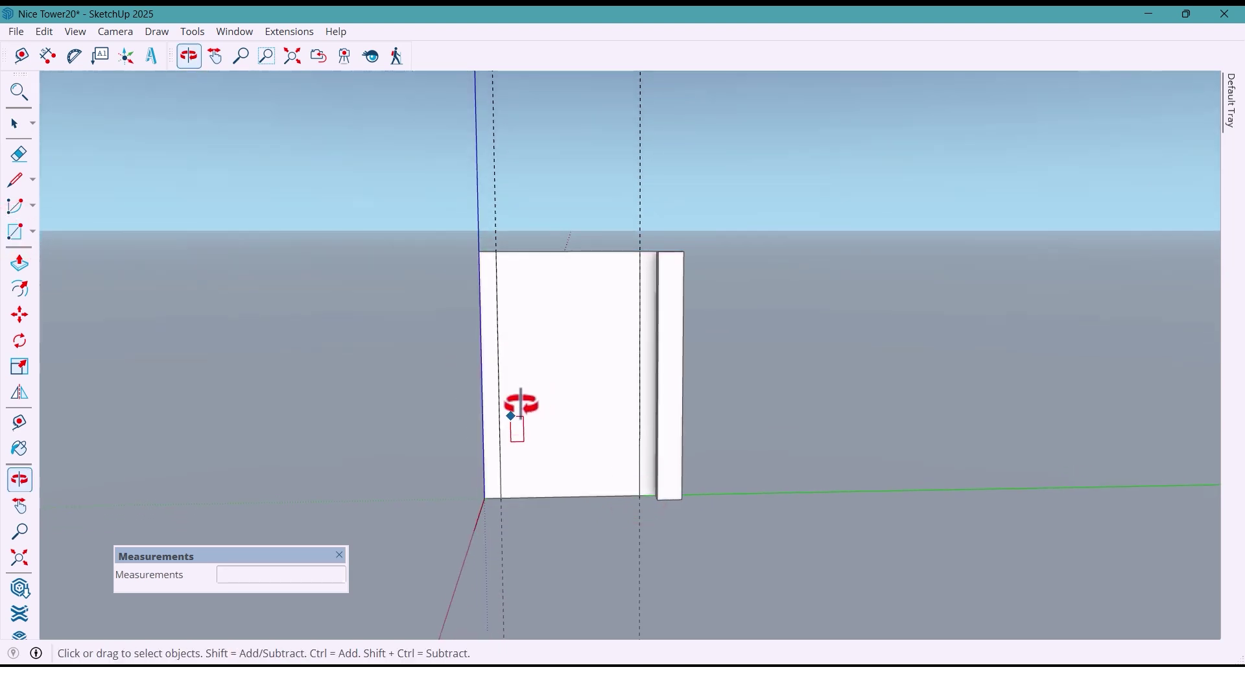
Round the rectangle's upper corner near the column with a 2 Point Arc fillet of about 825 mm radius
click(33, 207)
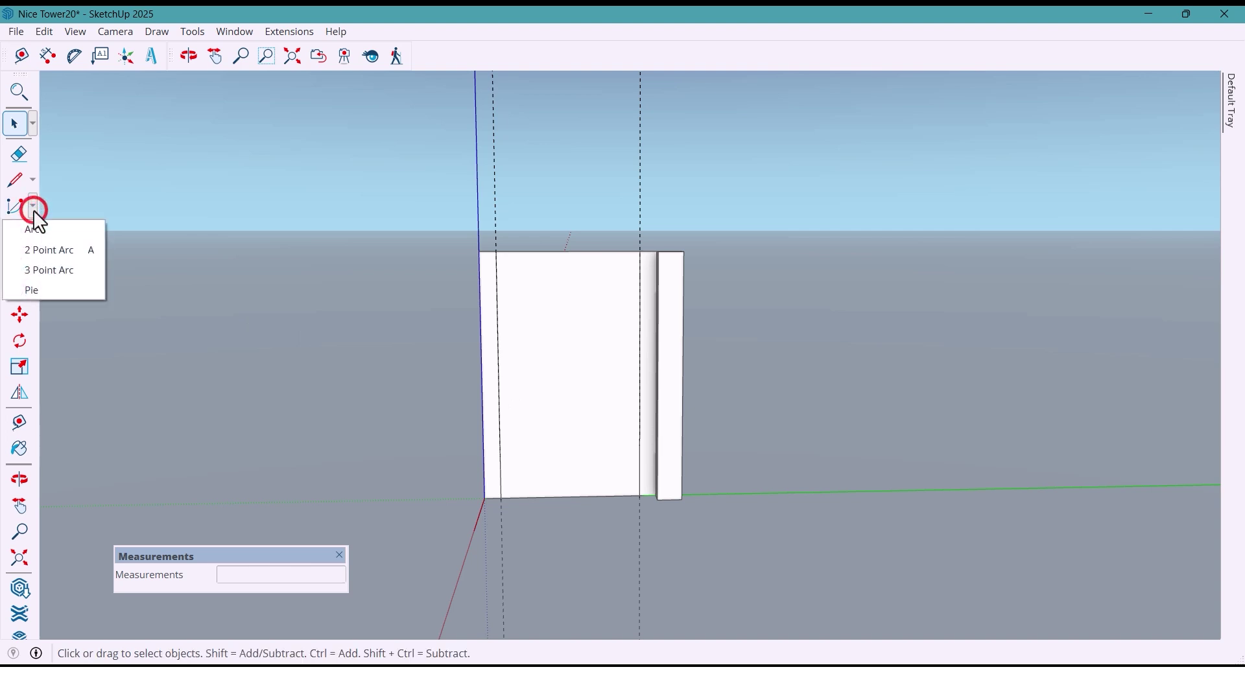
click(46, 247)
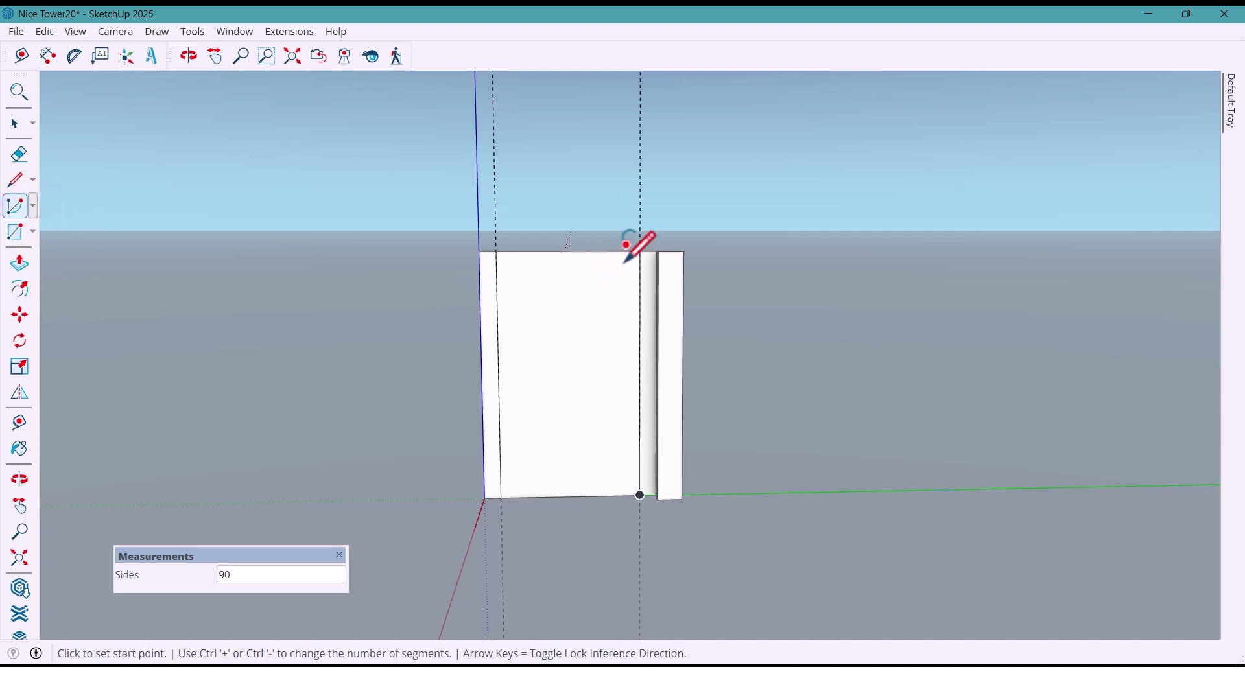
scroll(614, 292, up, 3)
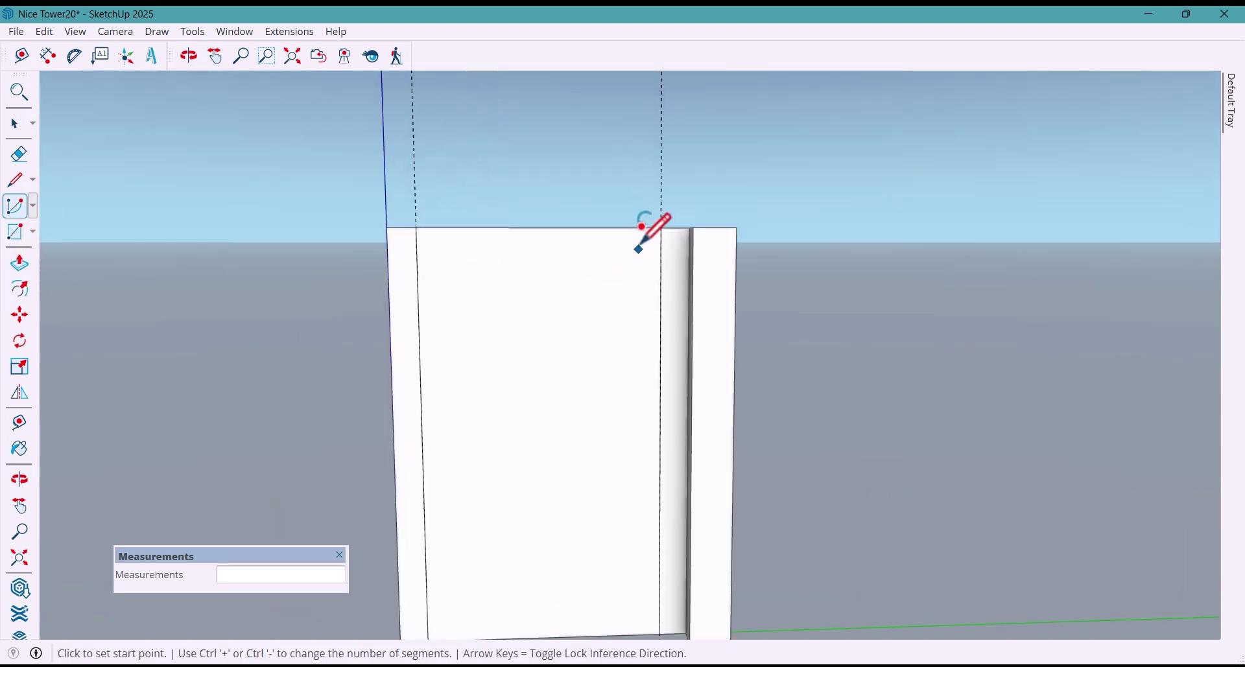
click(544, 227)
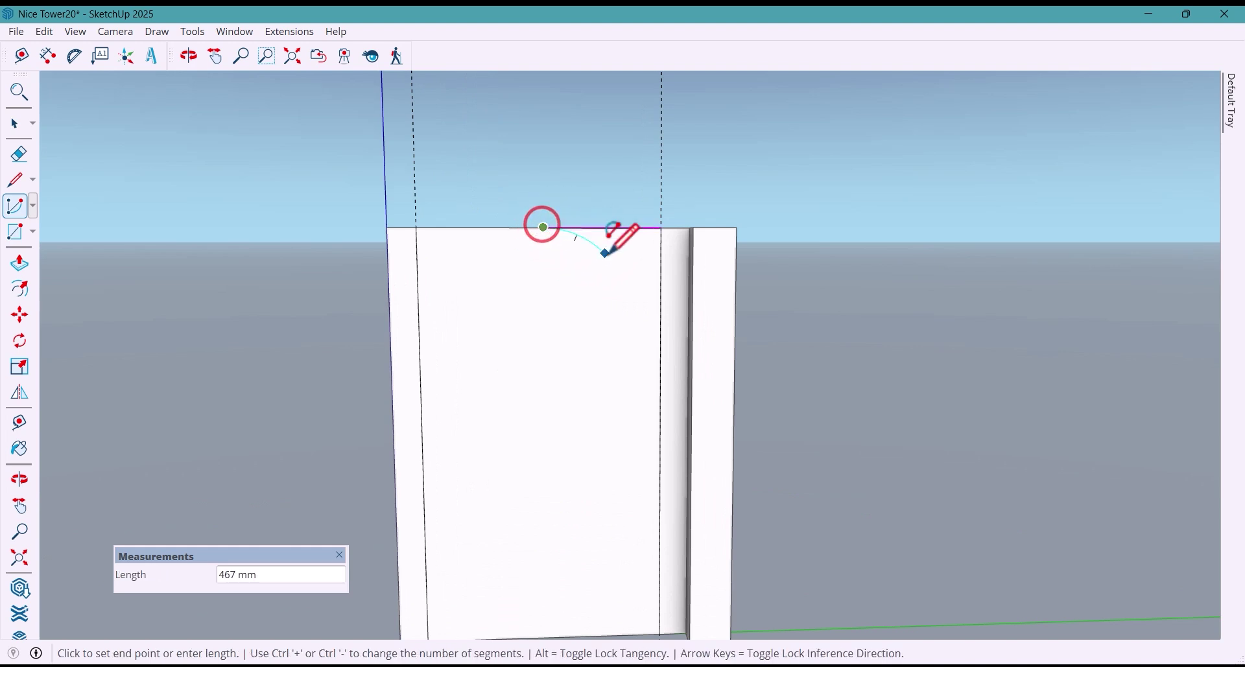
double_click(660, 344)
scroll(634, 312, down, 2)
mouse_move(635, 312)
middle_down()
mouse_move(601, 317)
mouse_move(616, 303)
middle_up()
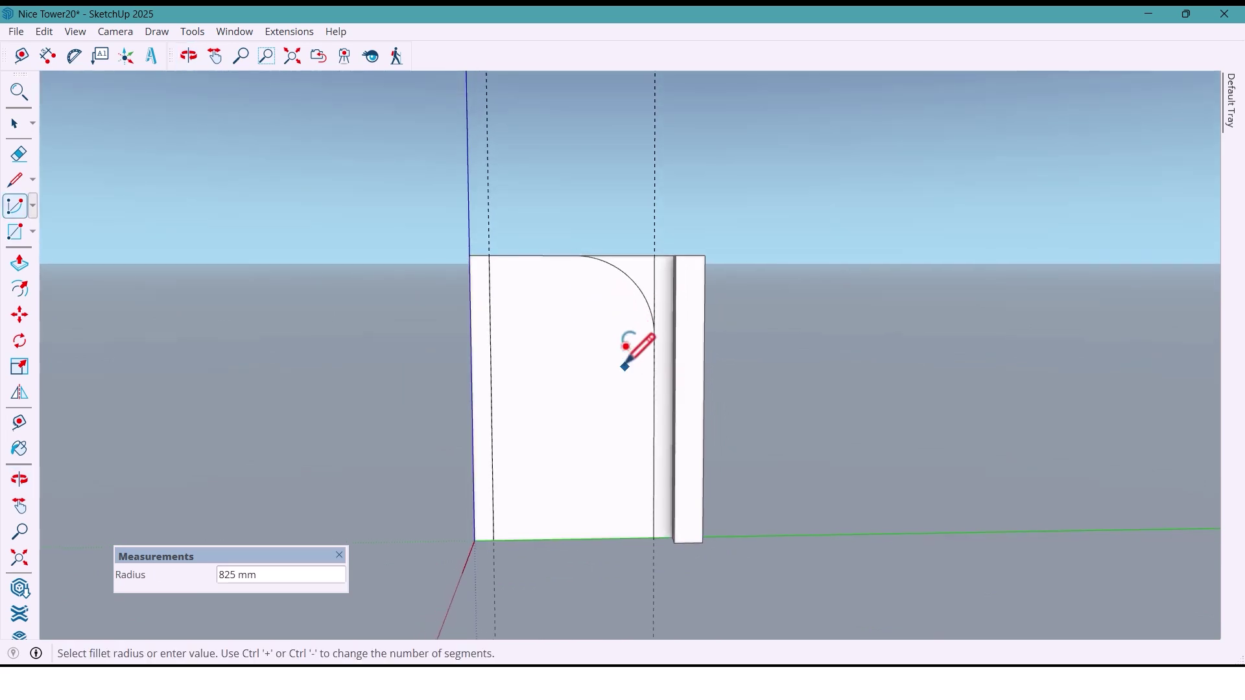
Offset the rounded panel's outline 20 mm inward
text(20)
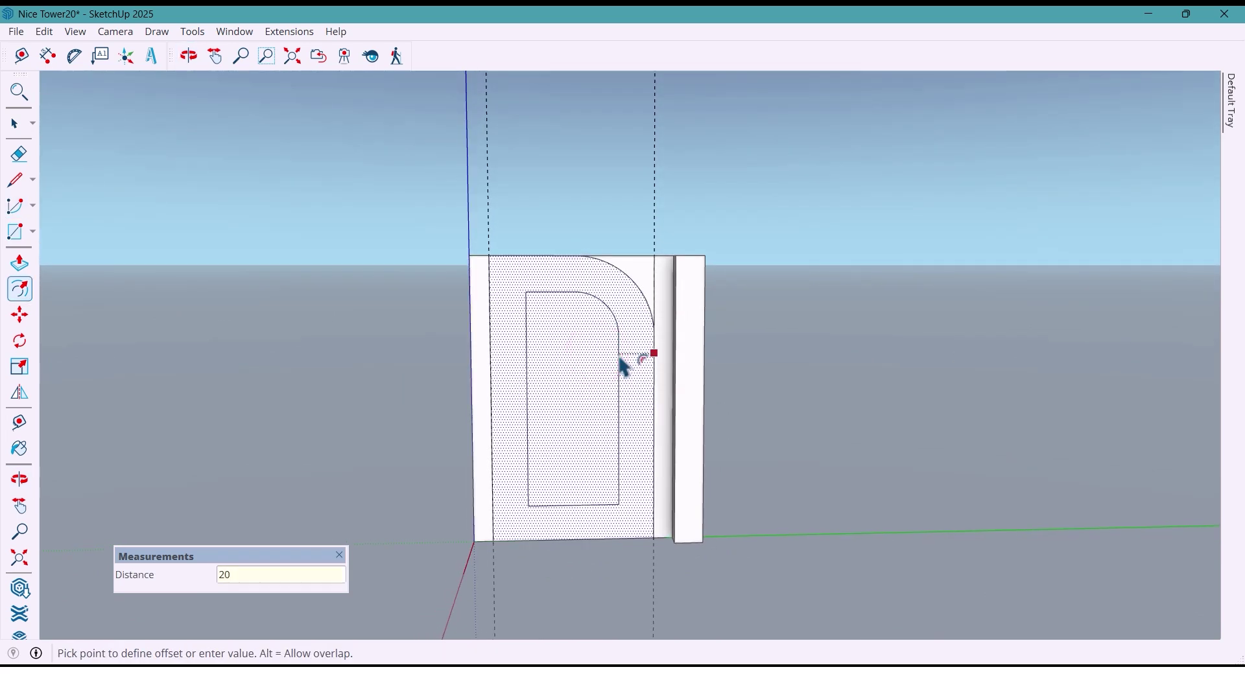
key(Return)
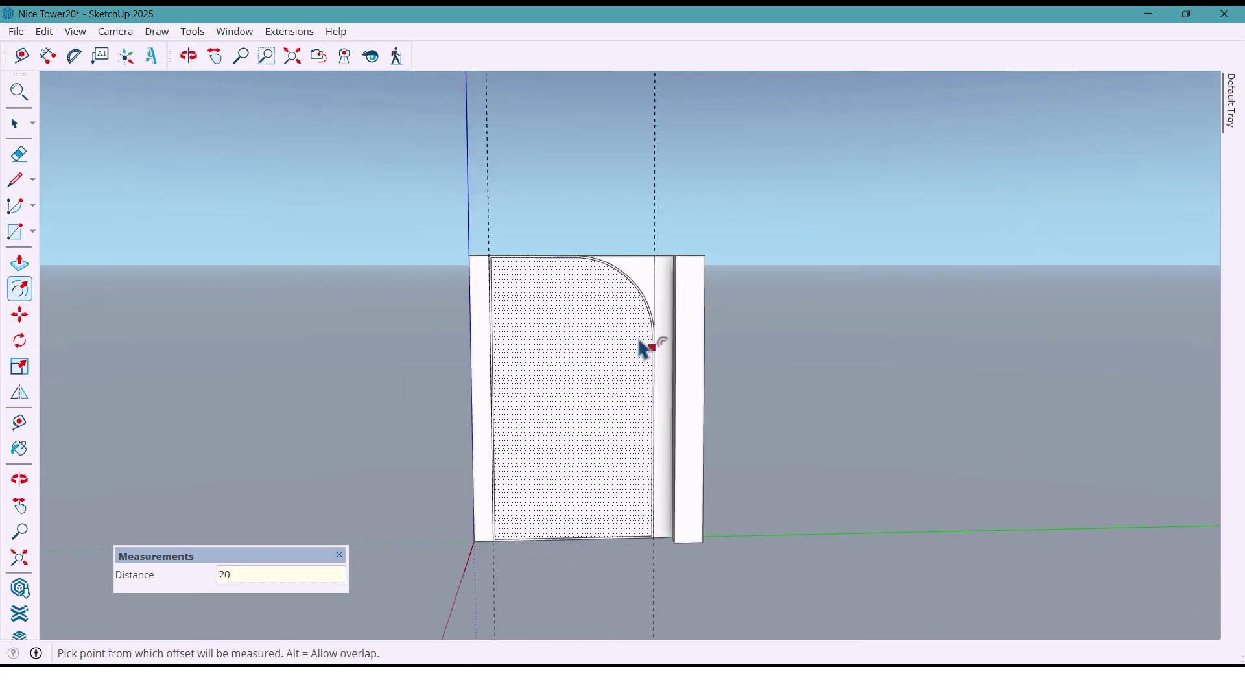
scroll(567, 317, down, 1)
scroll(564, 320, up, 1)
Move the inner vertical edge away from the column 20 mm outward onto the panel's outer edge
key(space)
key(space)
scroll(474, 263, up, 5)
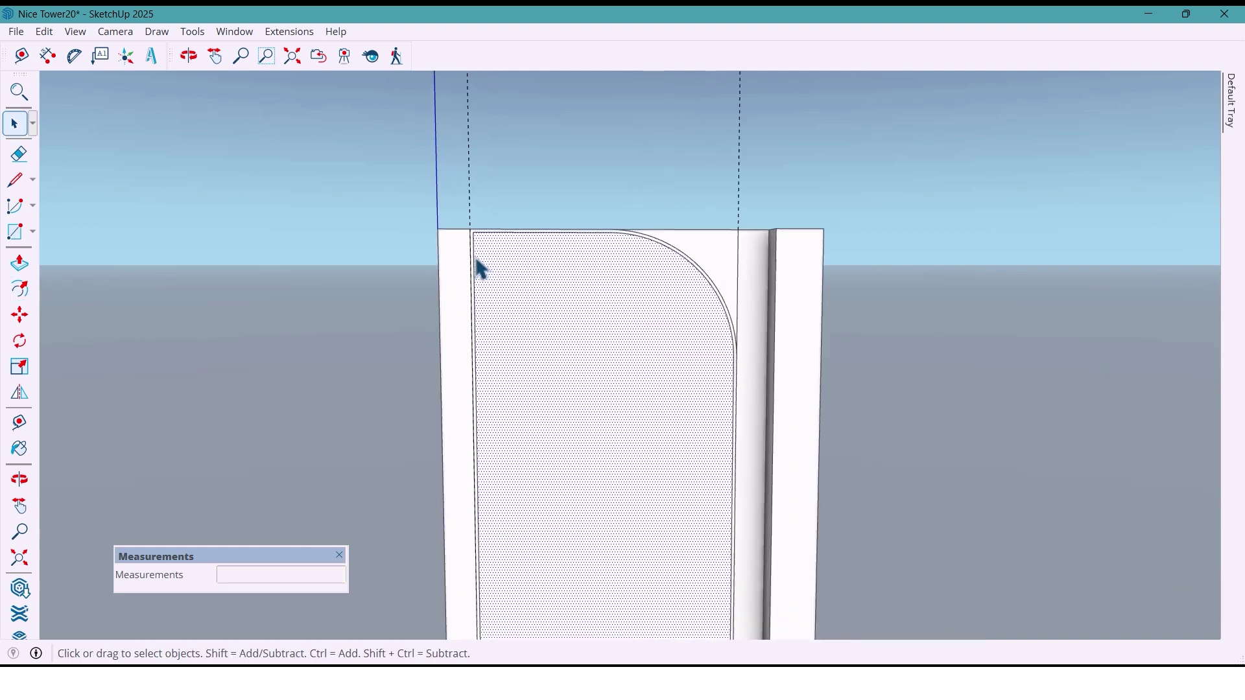
key(m)
scroll(467, 213, up, 3)
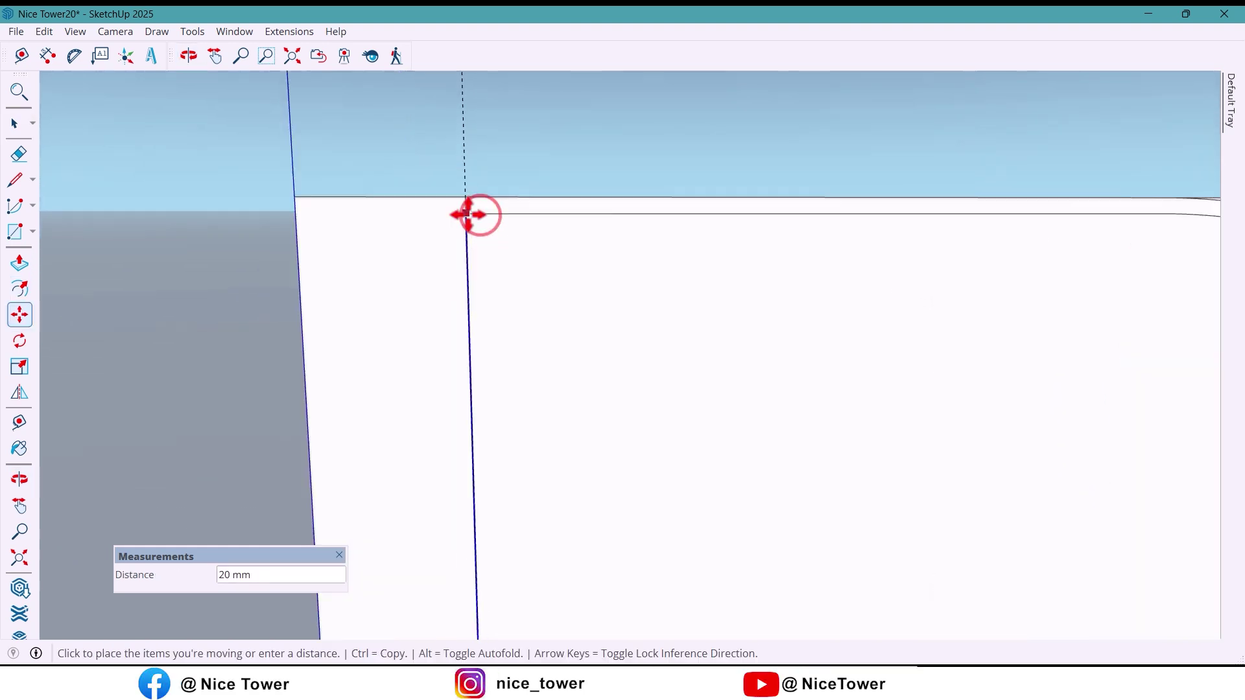
Move the inner bottom edge of the offset outline down onto the panel's base line
scroll(467, 212, down, 7)
scroll(628, 488, up, 6)
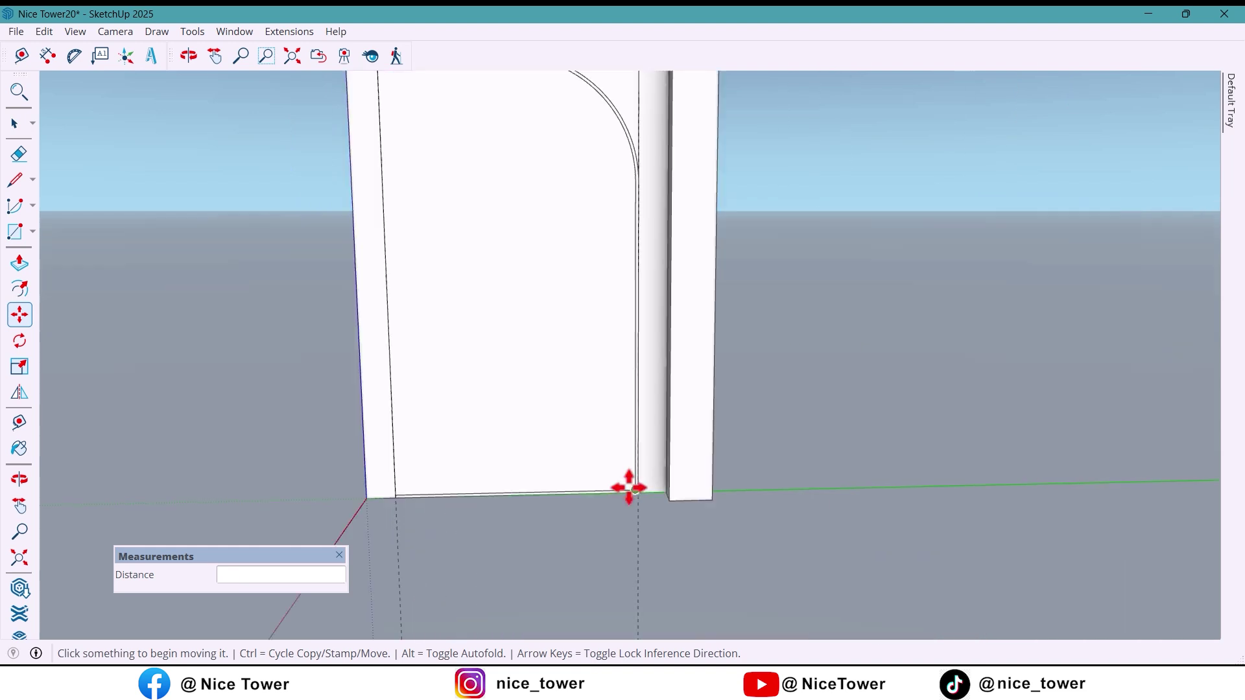
key(space)
click(634, 474)
key(m)
scroll(656, 467, up, 3)
click(657, 467)
click(657, 482)
scroll(697, 490, down, 8)
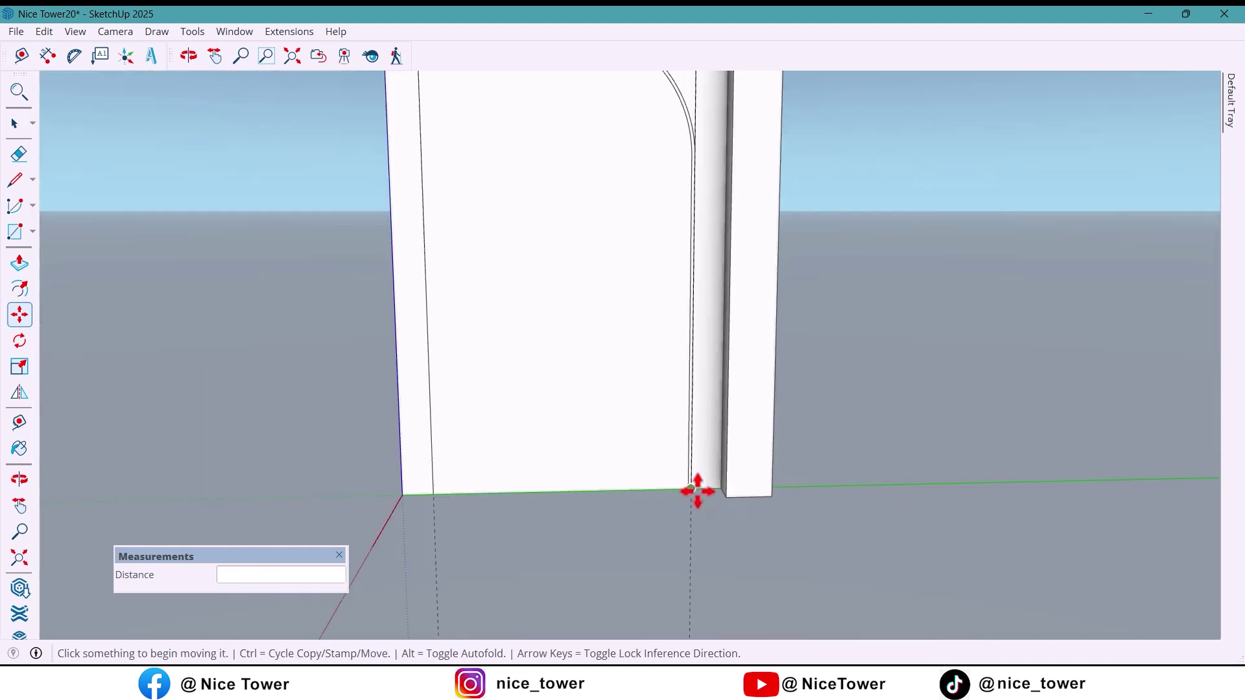
Erase the vertical guide nearest the column
mouse_move(642, 326)
shift+middle_down()
mouse_move(615, 361)
mouse_move(636, 336)
shift+middle_up()
scroll(668, 239, up, 2)
key(e)
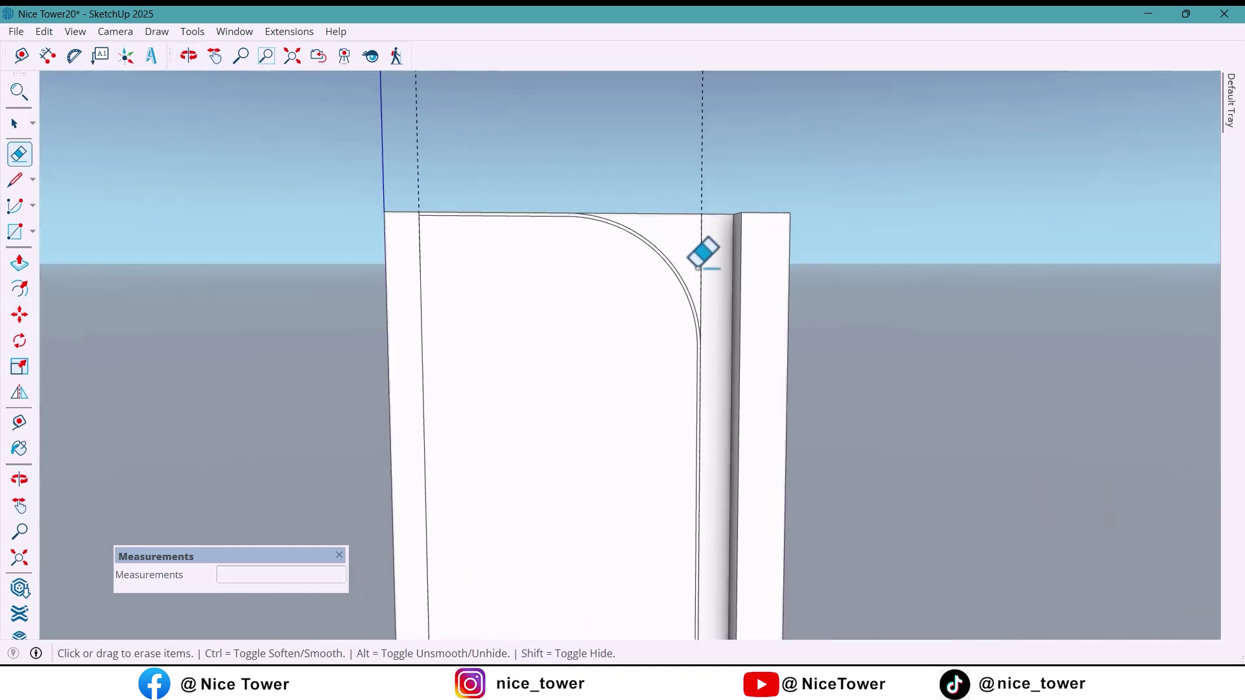
drag(697, 267, 706, 281)
middle_drag(699, 313, 697, 307)
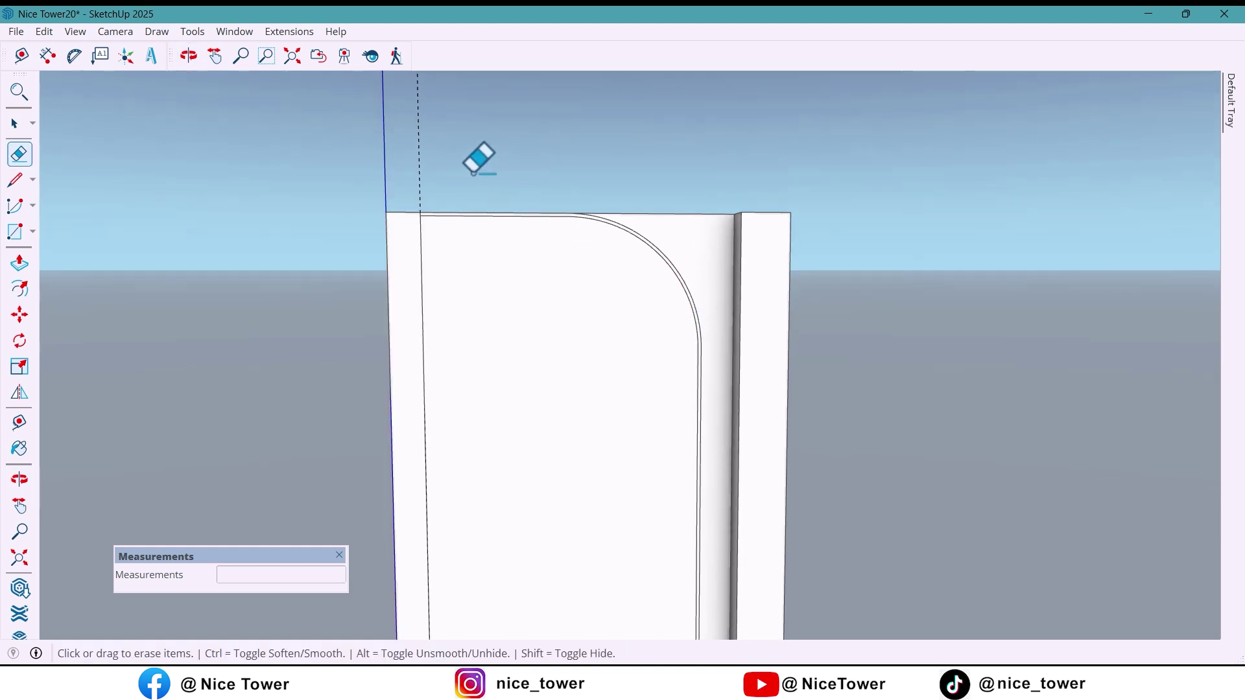
Push/Pull the wall face outside the rounded panel 200 mm forward, flush with the column
middle_drag(625, 249, 636, 255)
middle_drag(411, 222, 542, 313)
click(19, 263)
middle_drag(632, 273, 644, 283)
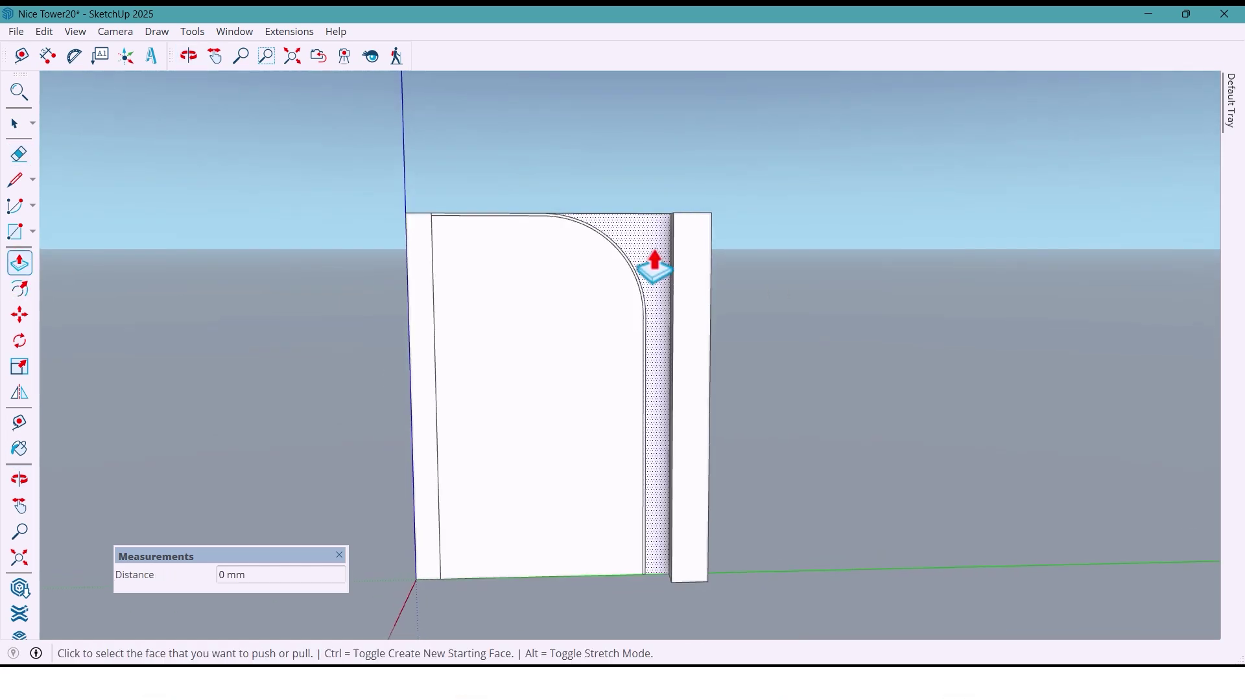
click(655, 266)
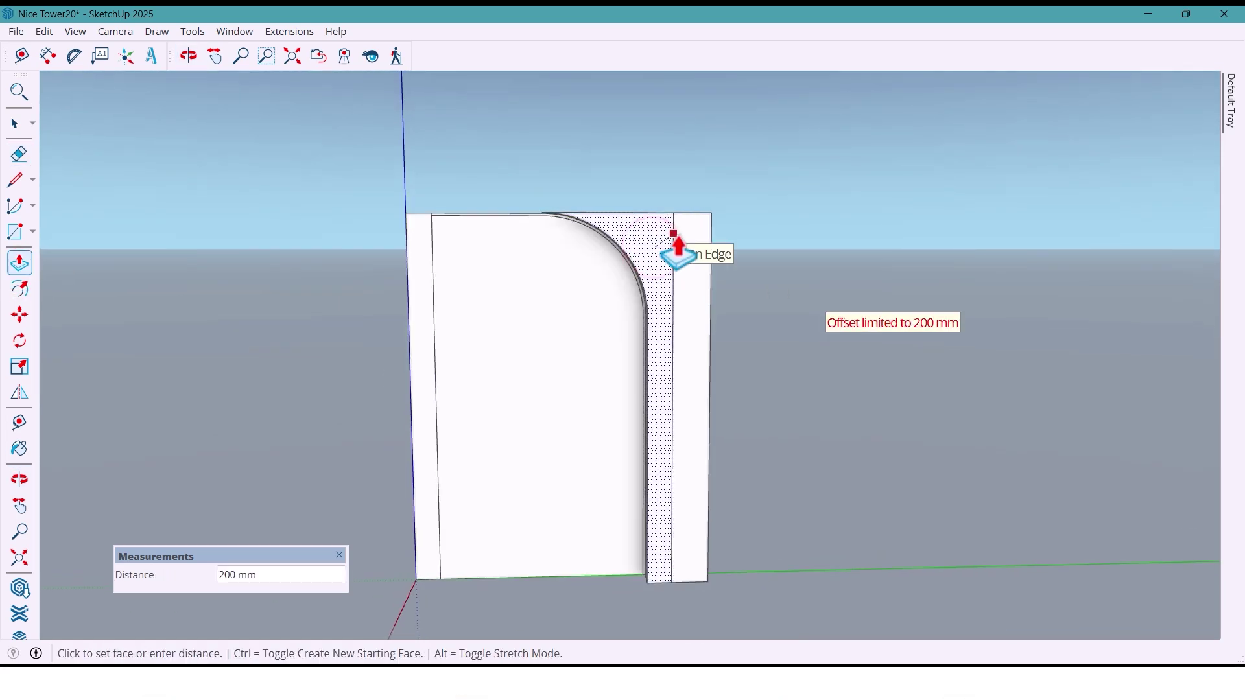
click(674, 245)
Push/Pull the thin frame strip around the rounded panel 200 mm forward
middle_drag(556, 258, 628, 305)
scroll(475, 236, up, 3)
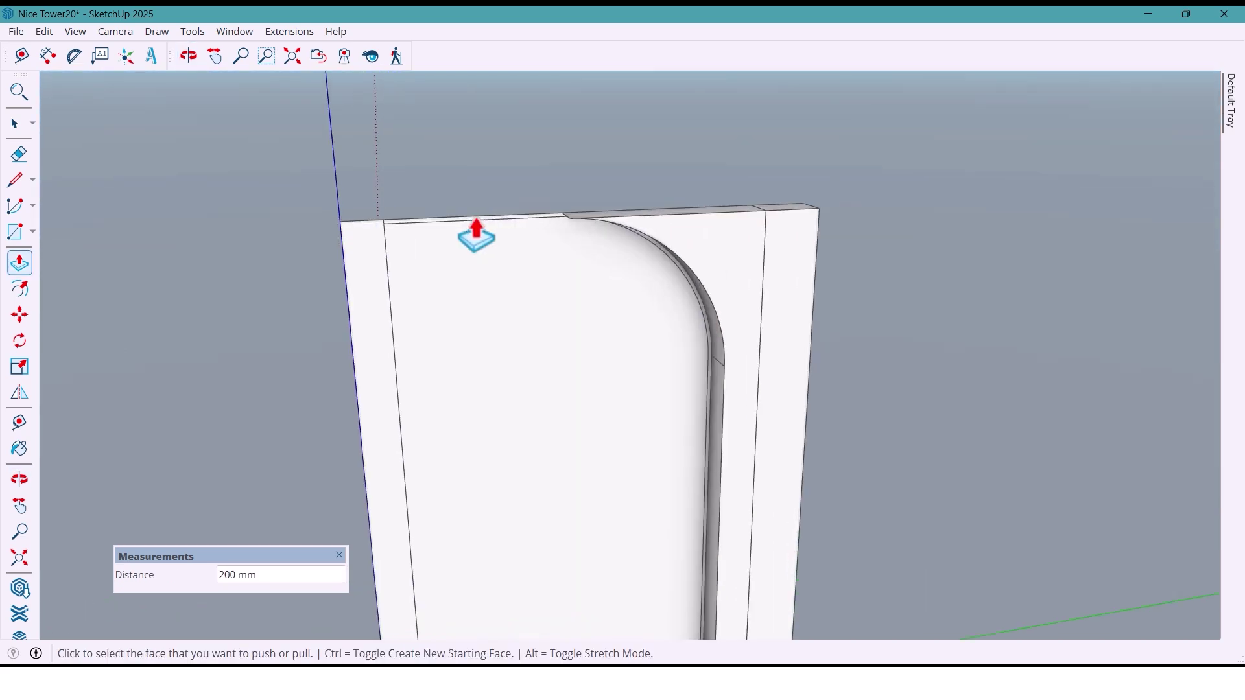
middle_drag(503, 220, 562, 235)
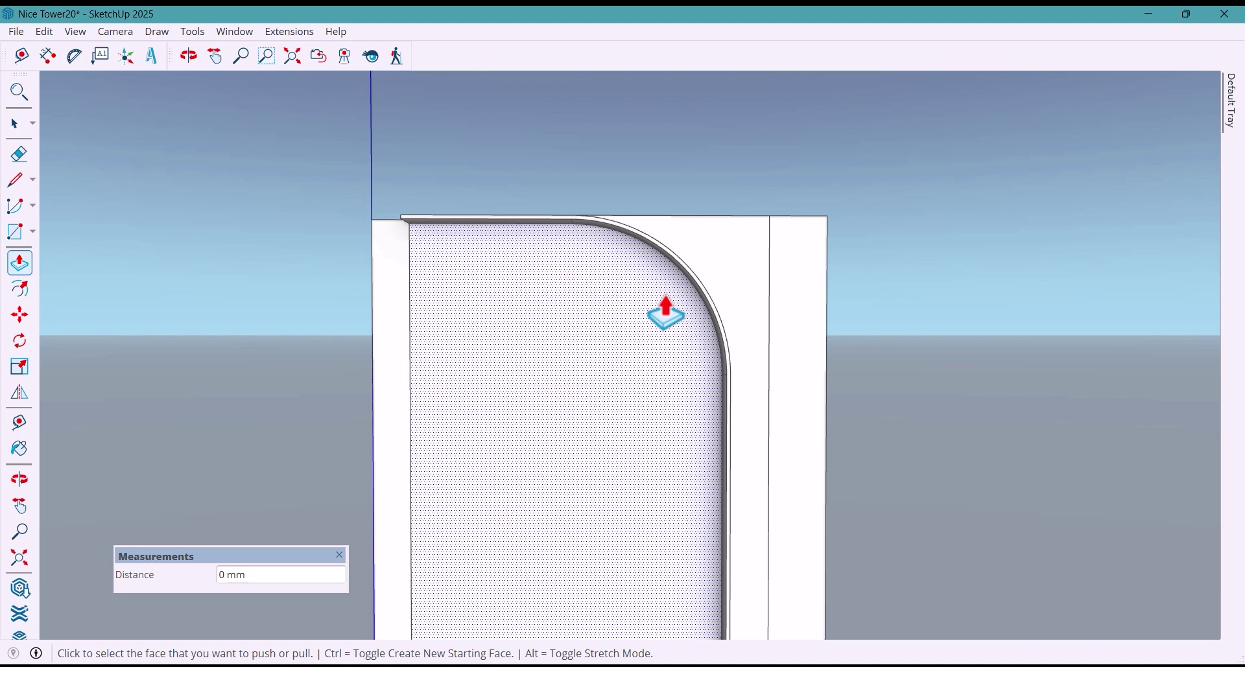
scroll(669, 317, down, 2)
middle_drag(669, 318, 721, 347)
scroll(708, 368, up, 4)
double_click(709, 368)
key(space)
scroll(707, 370, down, 4)
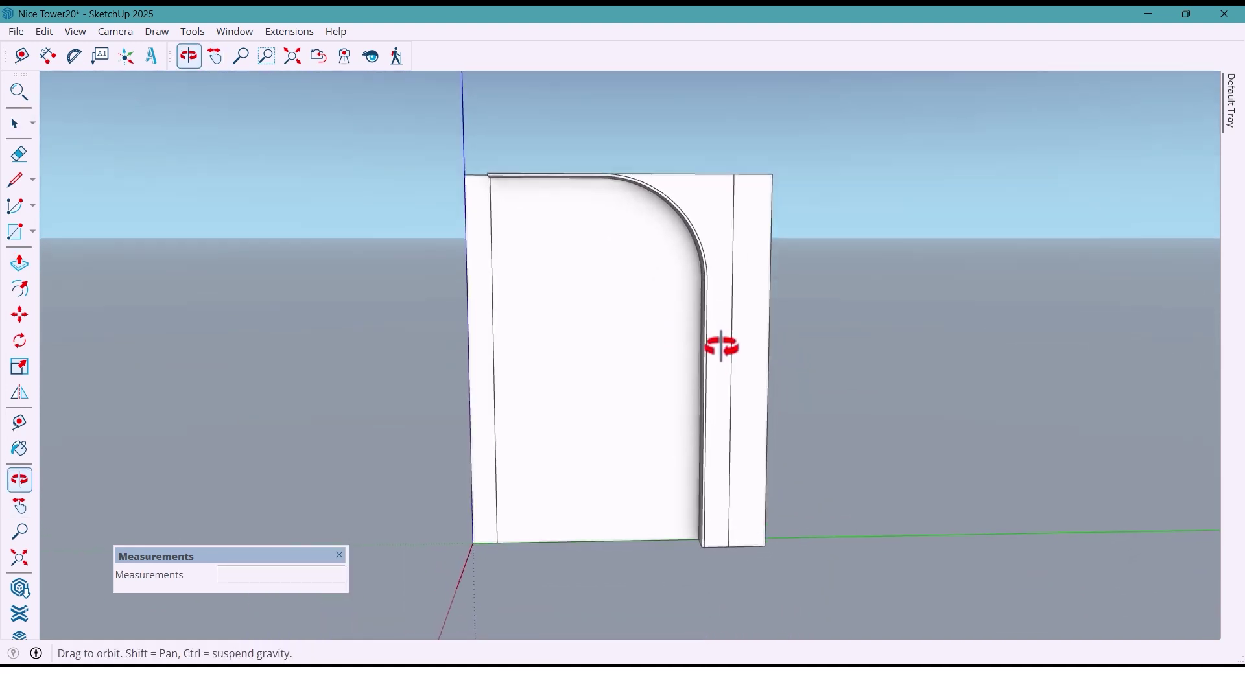
Extend the end face of the frame's horizontal upper part 200 mm to the wall's outer edge
middle_drag(523, 219, 751, 286)
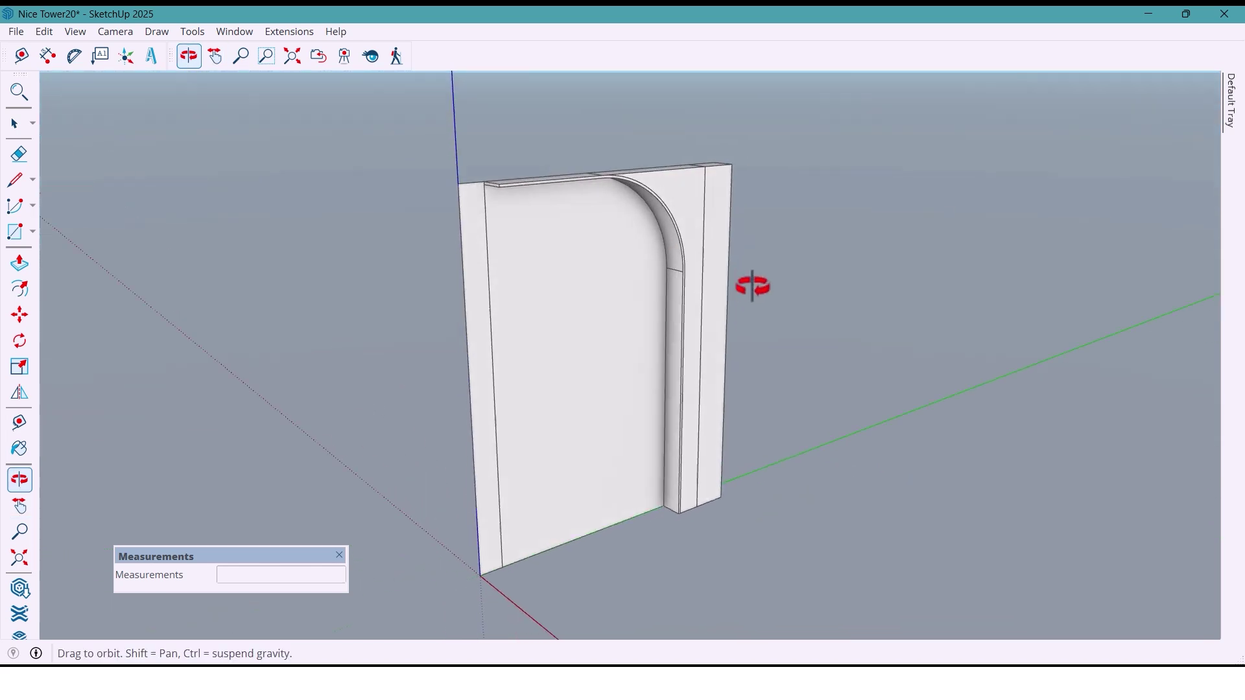
scroll(490, 185, up, 5)
click(27, 267)
click(520, 172)
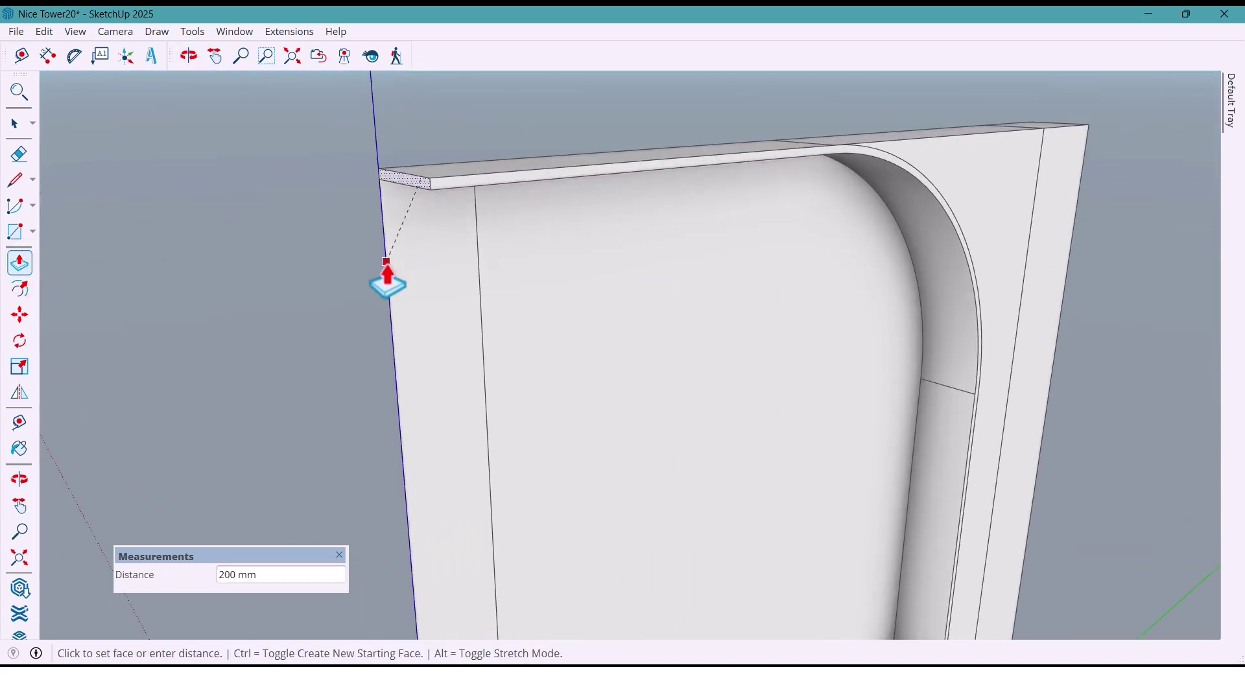
click(387, 263)
Copy the rounded panel face 2000 mm forward, out in front of the wall
middle_drag(700, 256, 533, 190)
scroll(546, 197, down, 3)
shift+middle_drag(572, 236, 581, 148)
scroll(592, 221, down, 2)
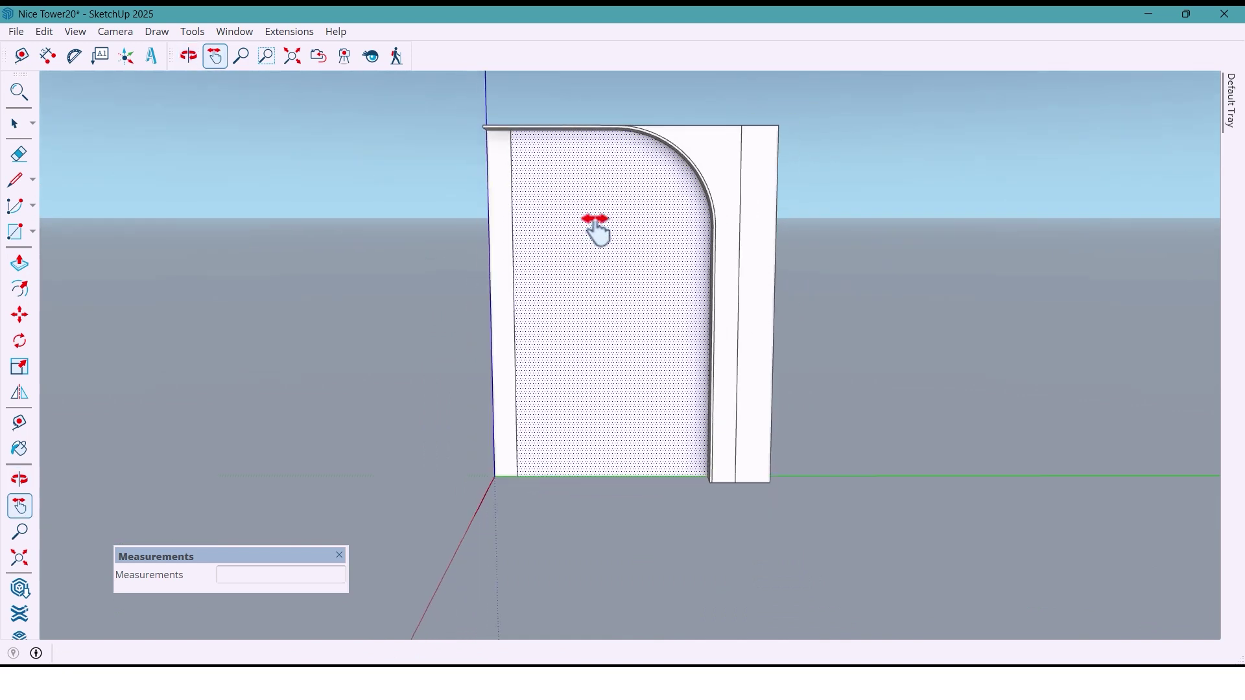
shift+middle_drag(595, 233, 614, 287)
drag(614, 287, 617, 314)
key(space)
mouse_move(616, 314)
middle_down()
mouse_move(623, 304)
mouse_move(628, 322)
middle_up()
click(619, 356)
scroll(591, 256, down, 2)
key(m)
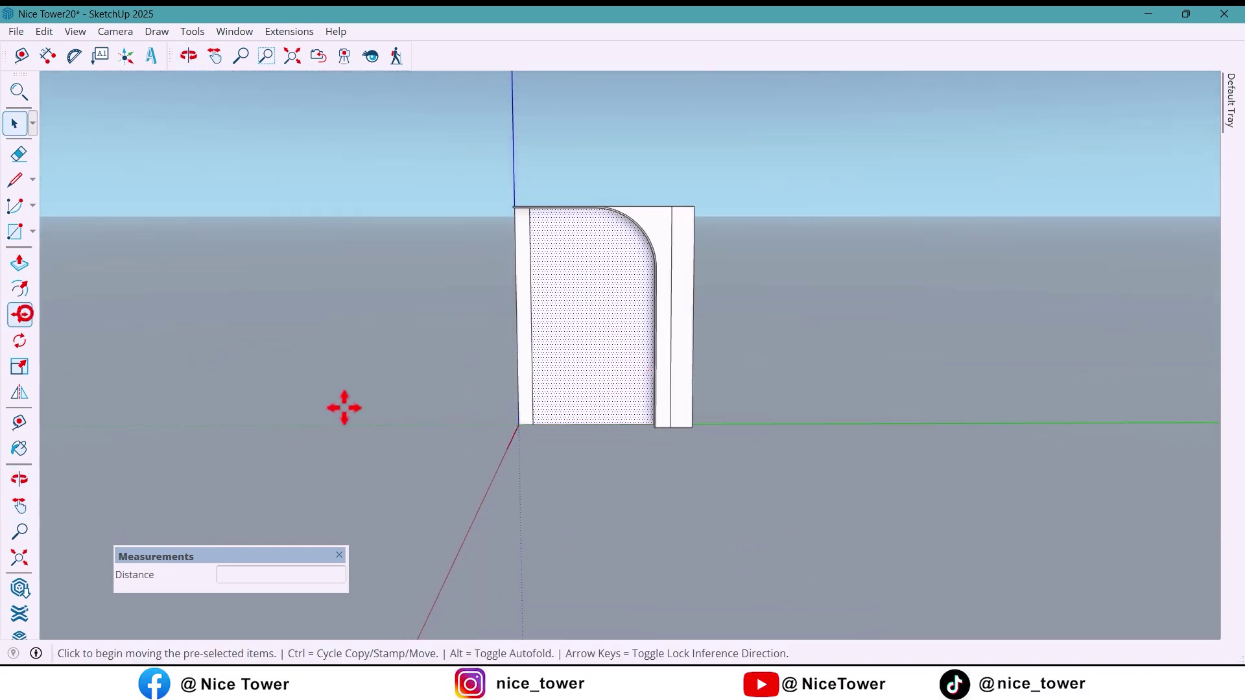
key(ctrl)
click(532, 424)
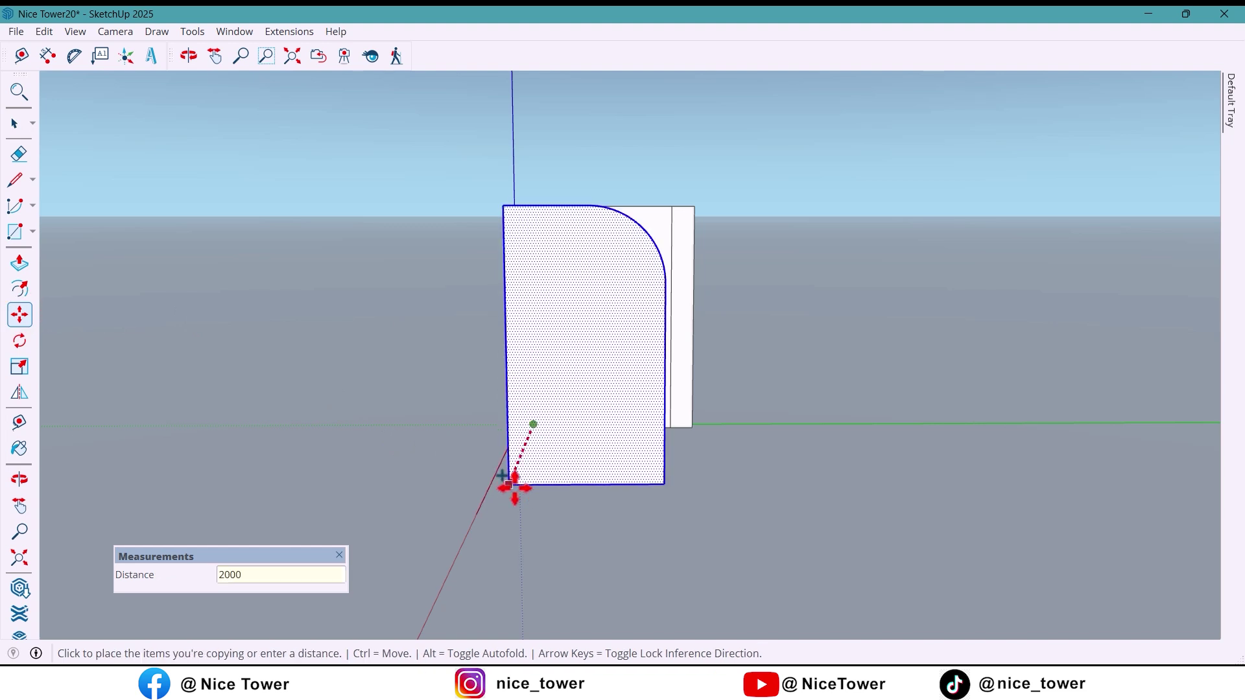
key(Return)
Place a vertical guide 300 mm inward from the copied panel's straight vertical edge
middle_drag(538, 382, 586, 350)
shift+middle_drag(587, 350, 606, 376)
click(22, 56)
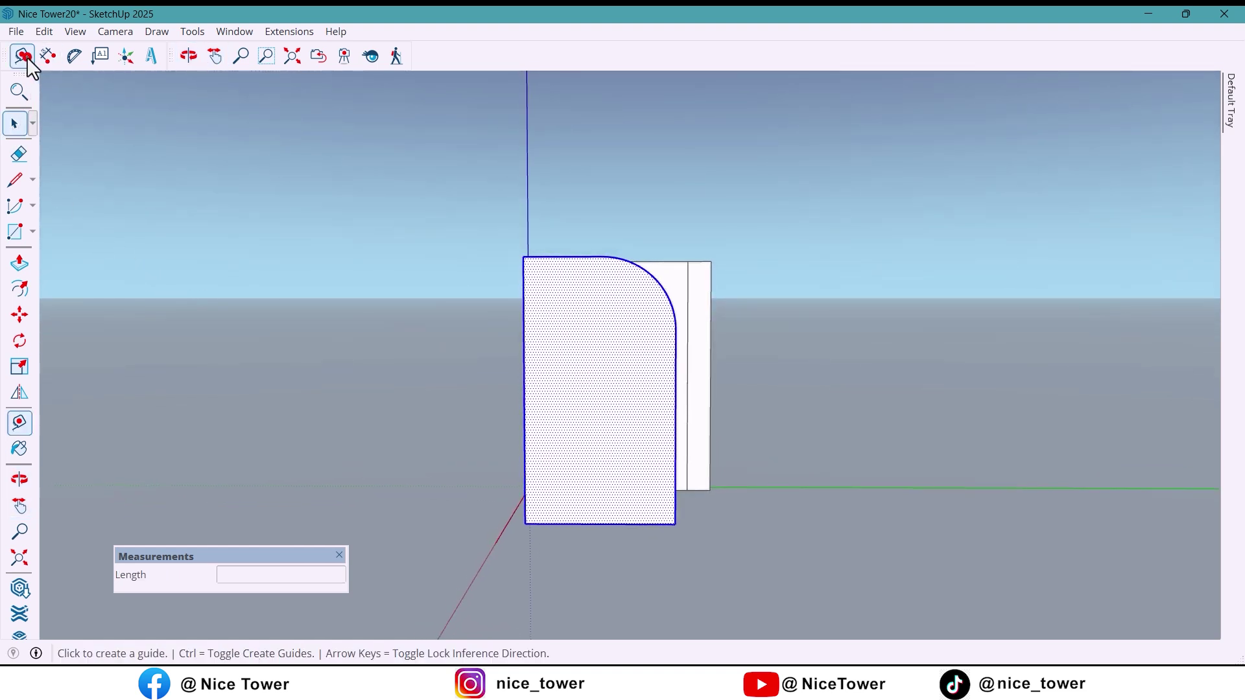
click(524, 375)
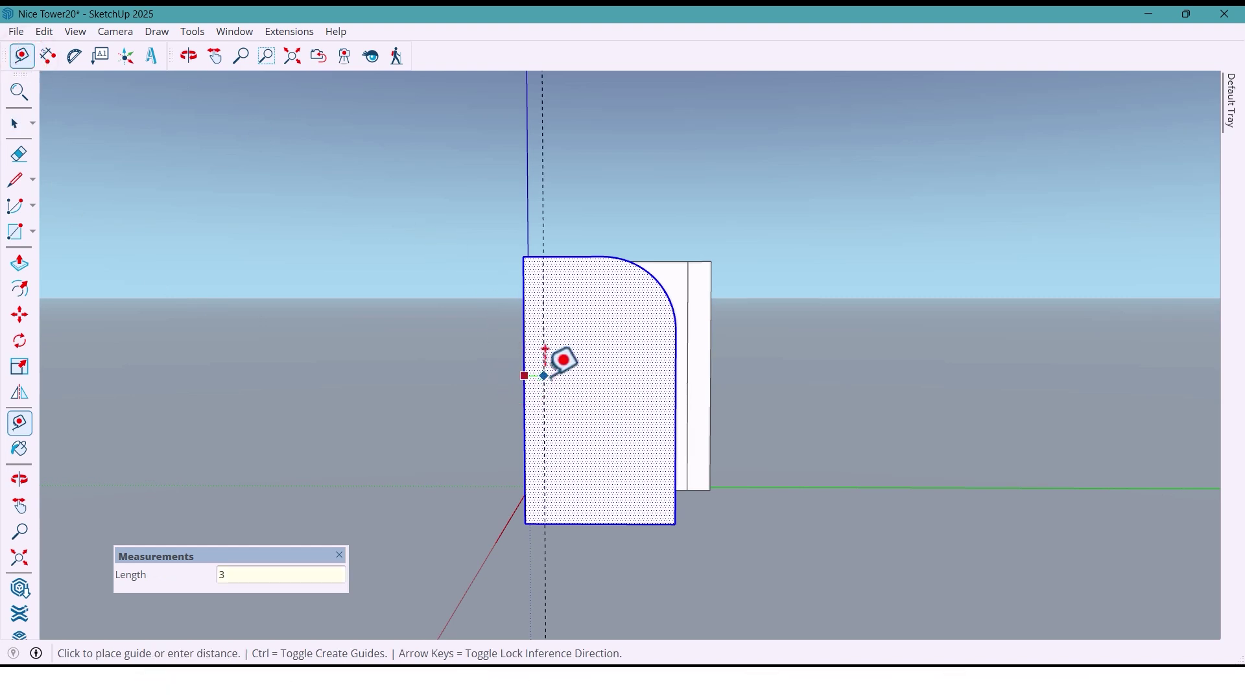
key(Return)
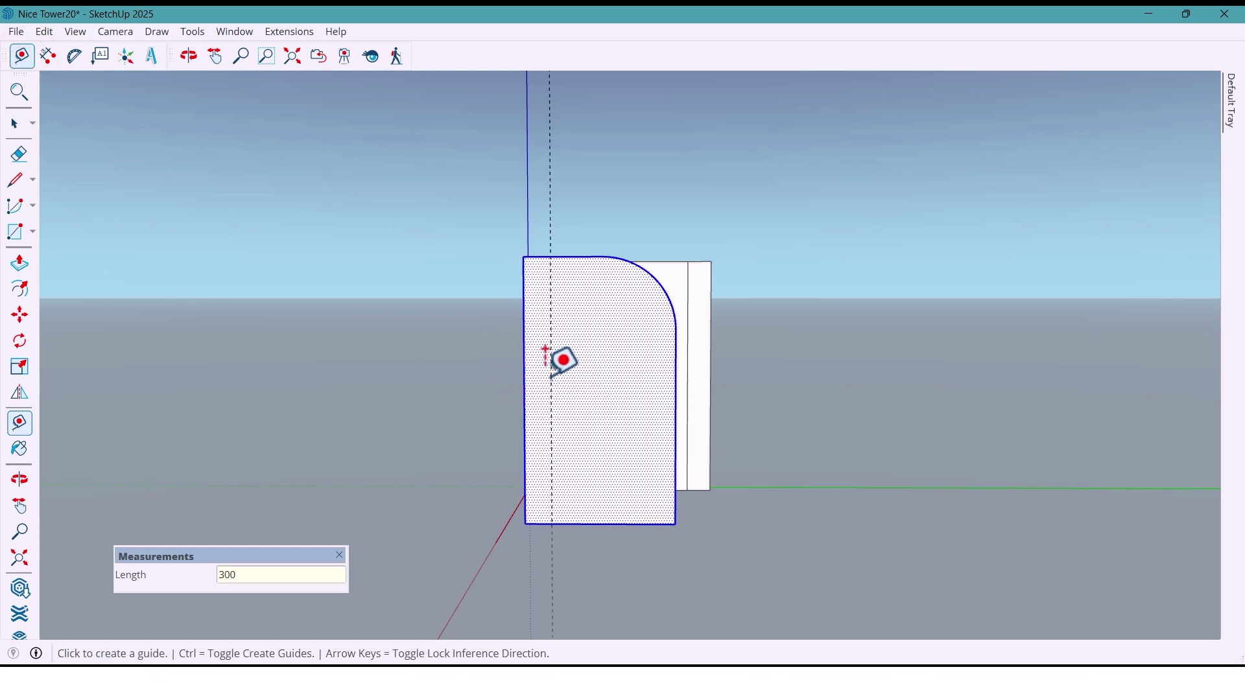
Place a horizontal guide 350 mm below the copied panel's upper edge
click(563, 257)
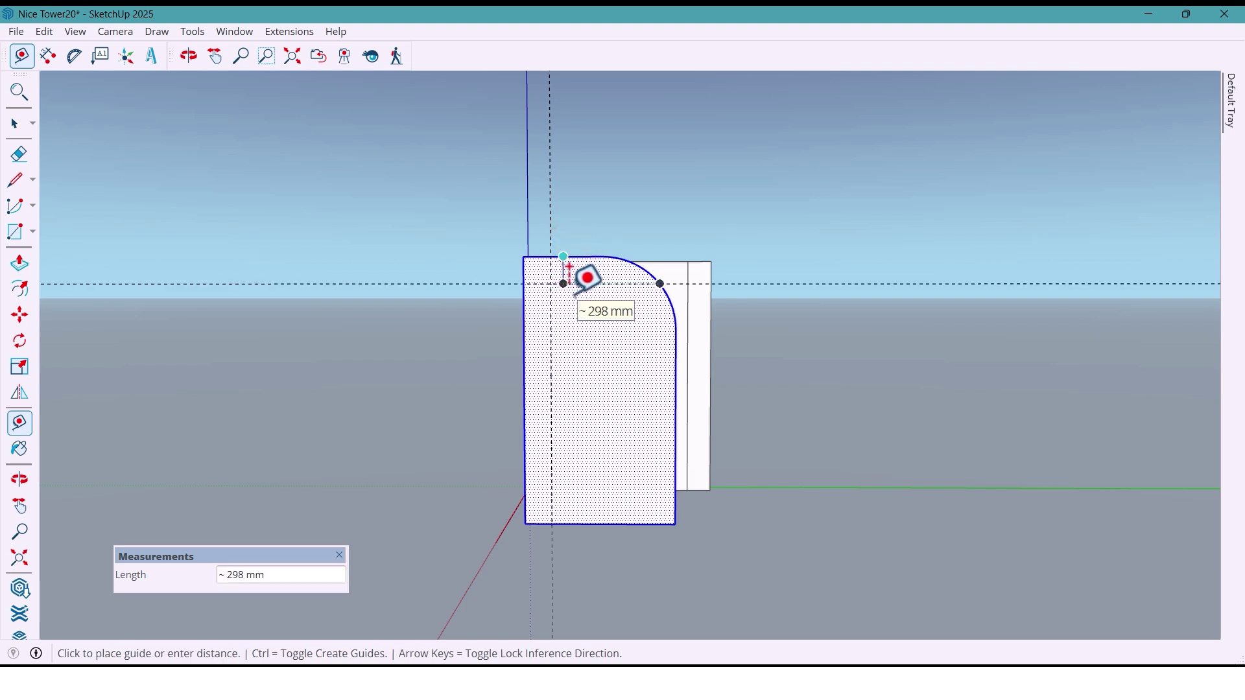
text(350)
key(Return)
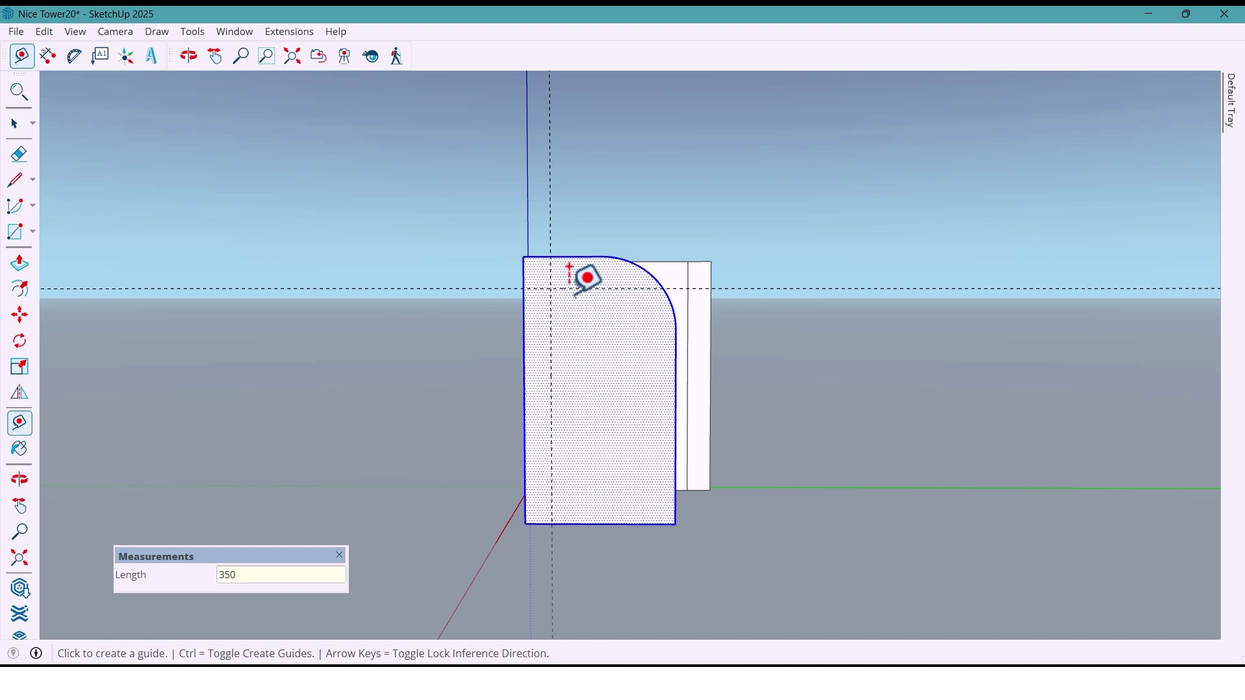
Place a second horizontal guide 1000 mm below the first horizontal guide
click(588, 288)
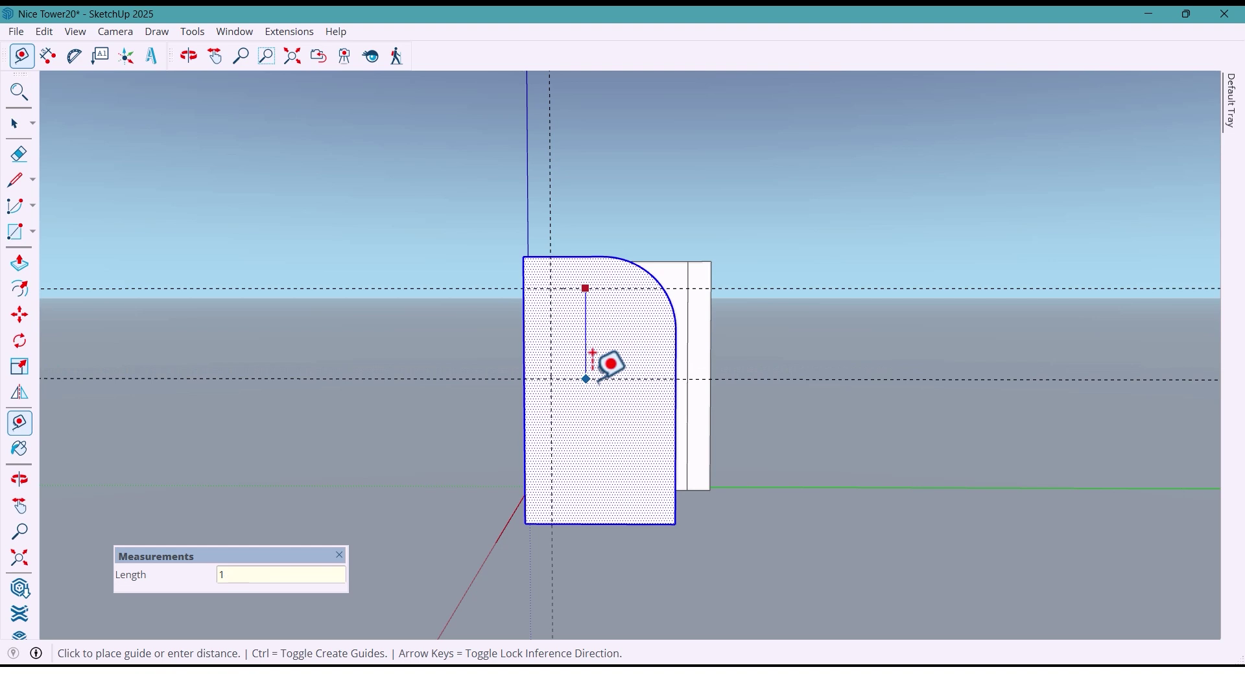
key(Return)
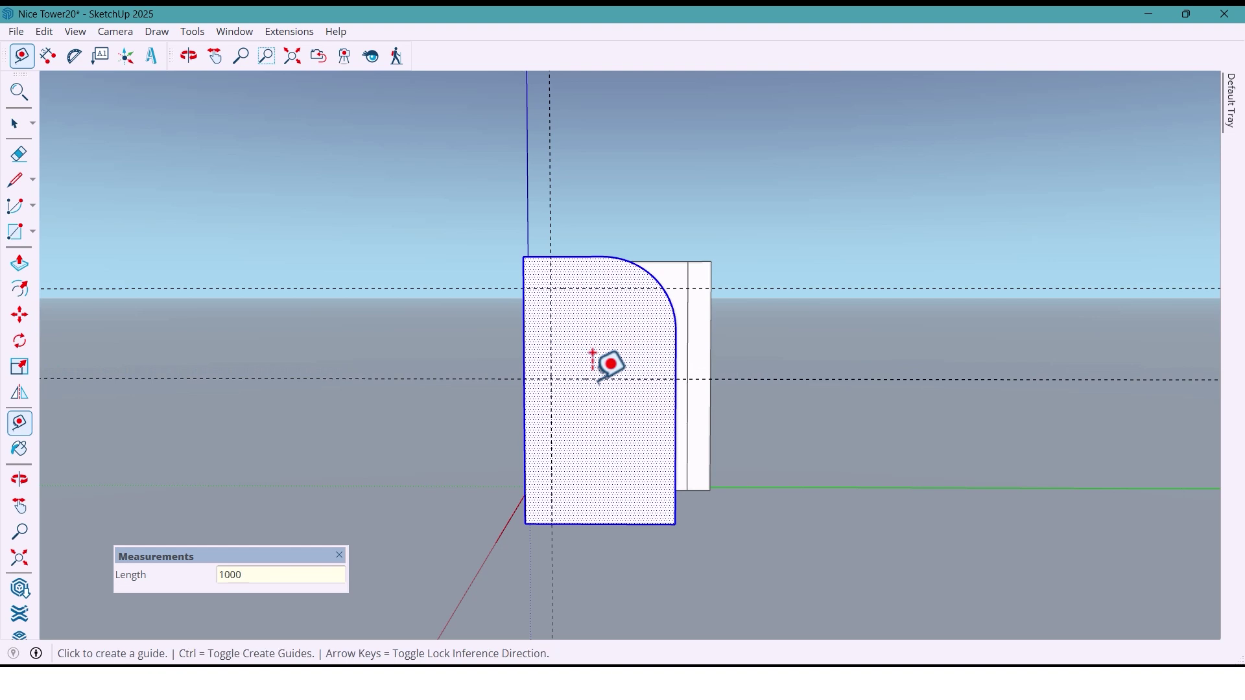
key(a)
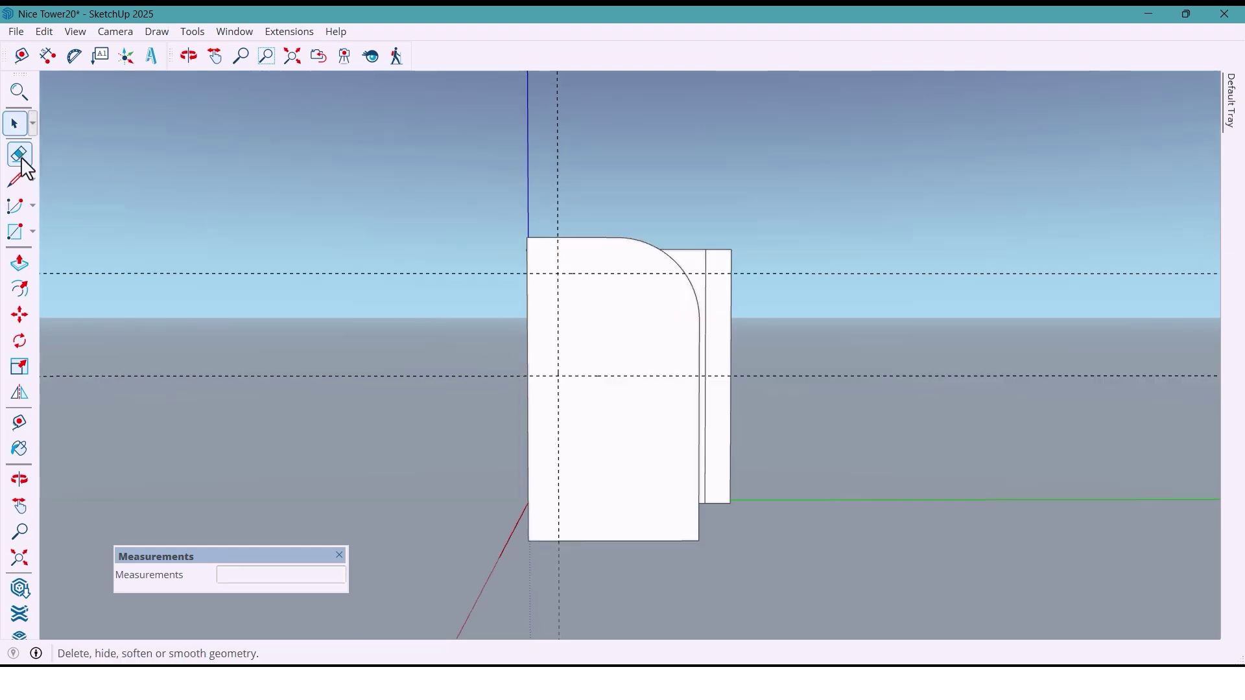
Draw a line along the vertical guide from the copied panel's base up to the upper horizontal guide
click(17, 180)
click(558, 540)
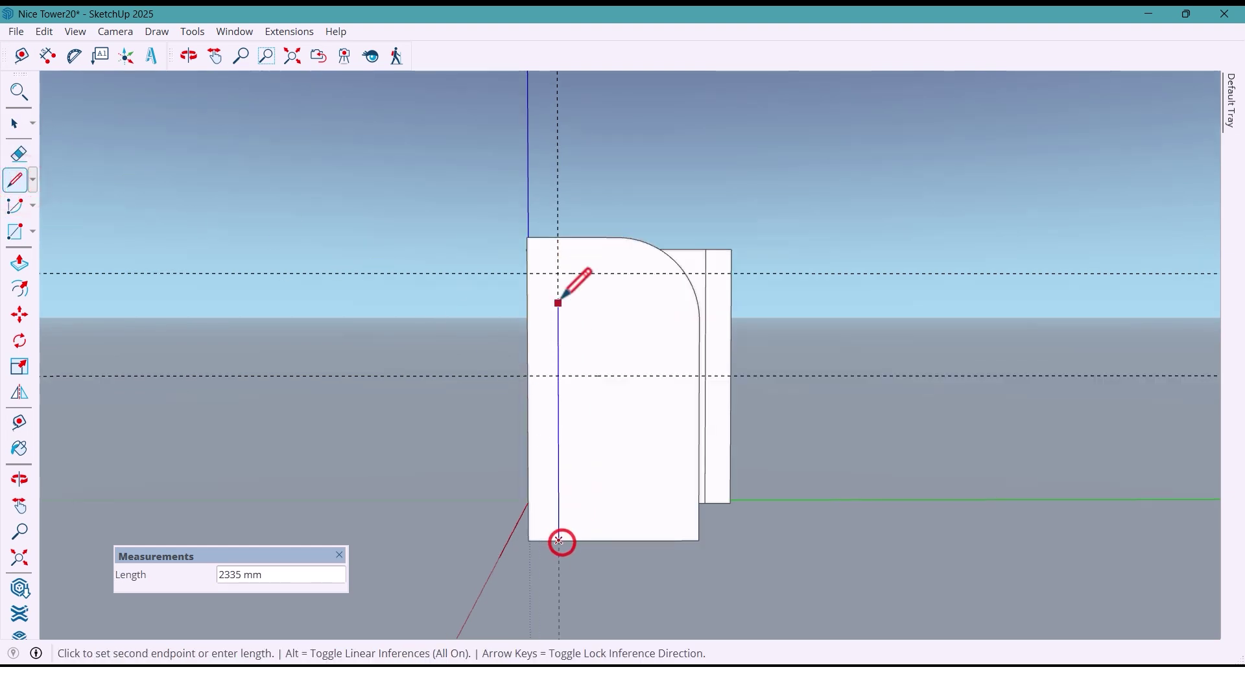
click(558, 273)
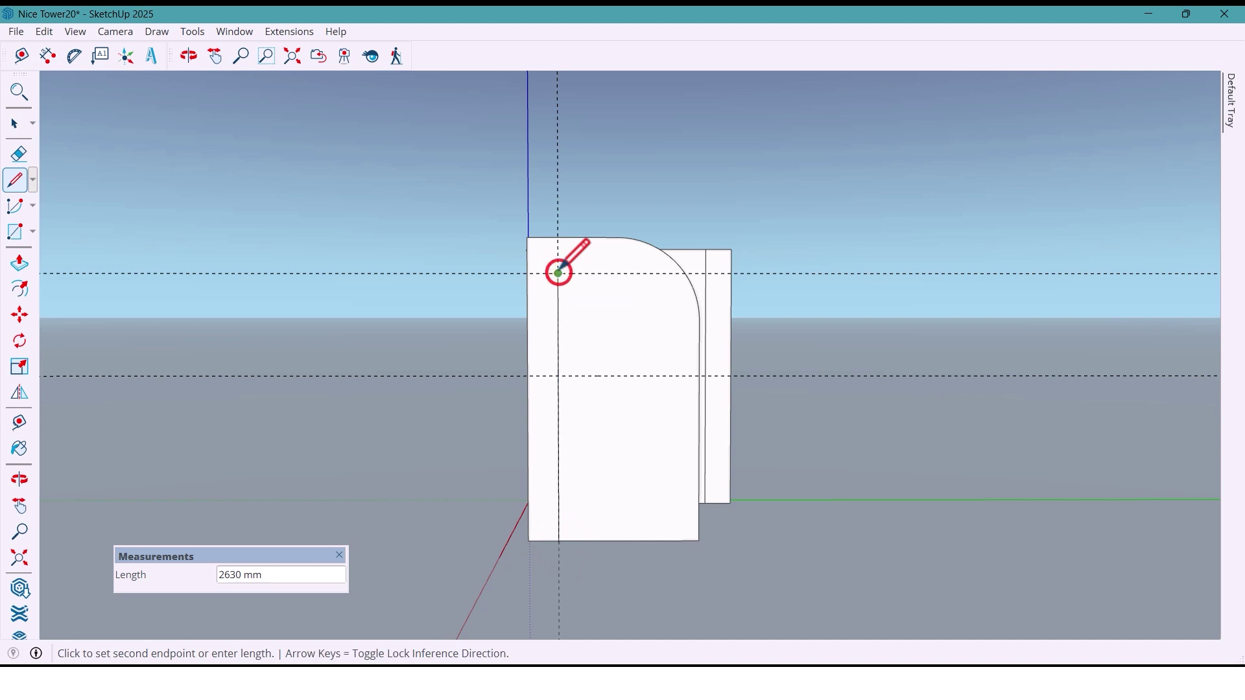
key(space)
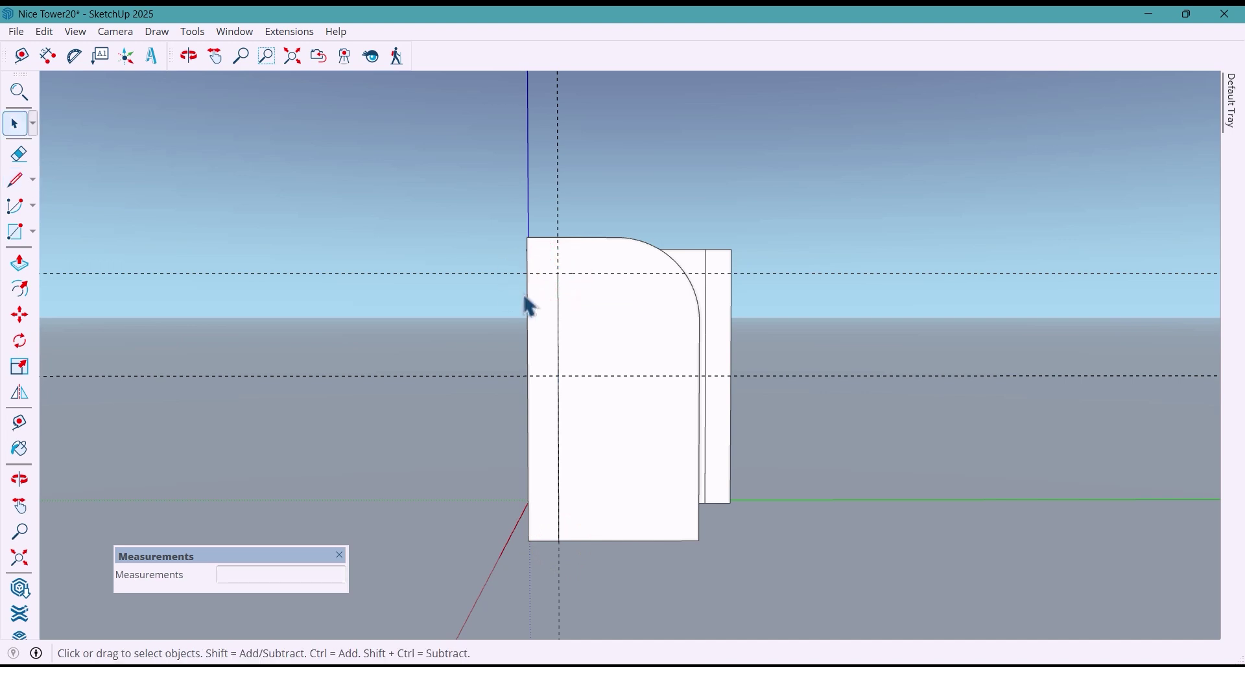
Draw an arc from the vertical line at the lower guide to where the upper guide meets the panel's rounded edge
click(33, 207)
click(46, 249)
scroll(589, 347, up, 2)
click(519, 396)
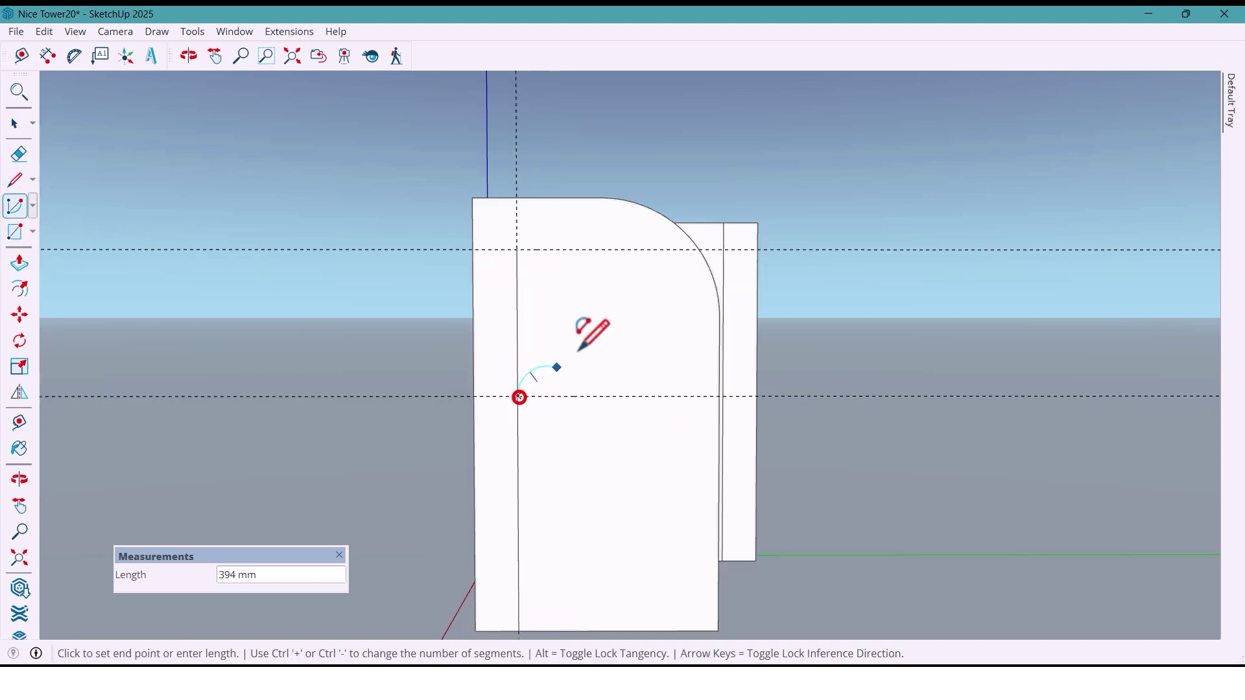
click(698, 249)
middle_drag(698, 249, 651, 344)
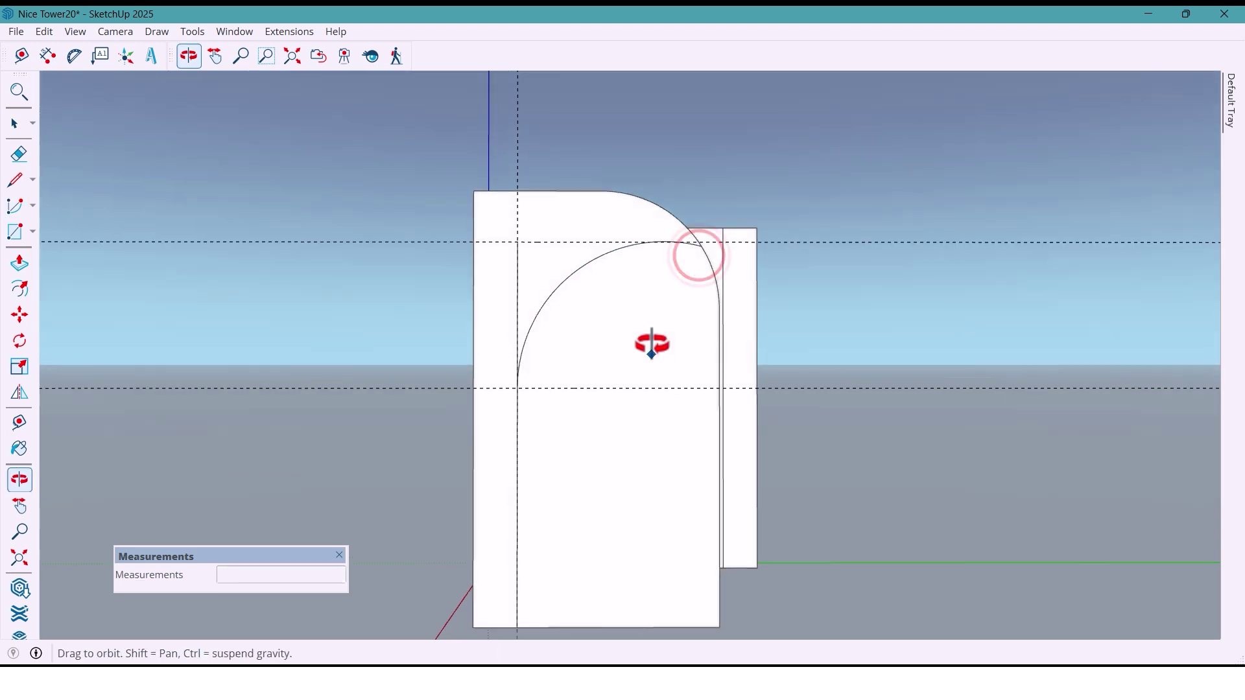
scroll(652, 344, down, 1)
key(e)
key(space)
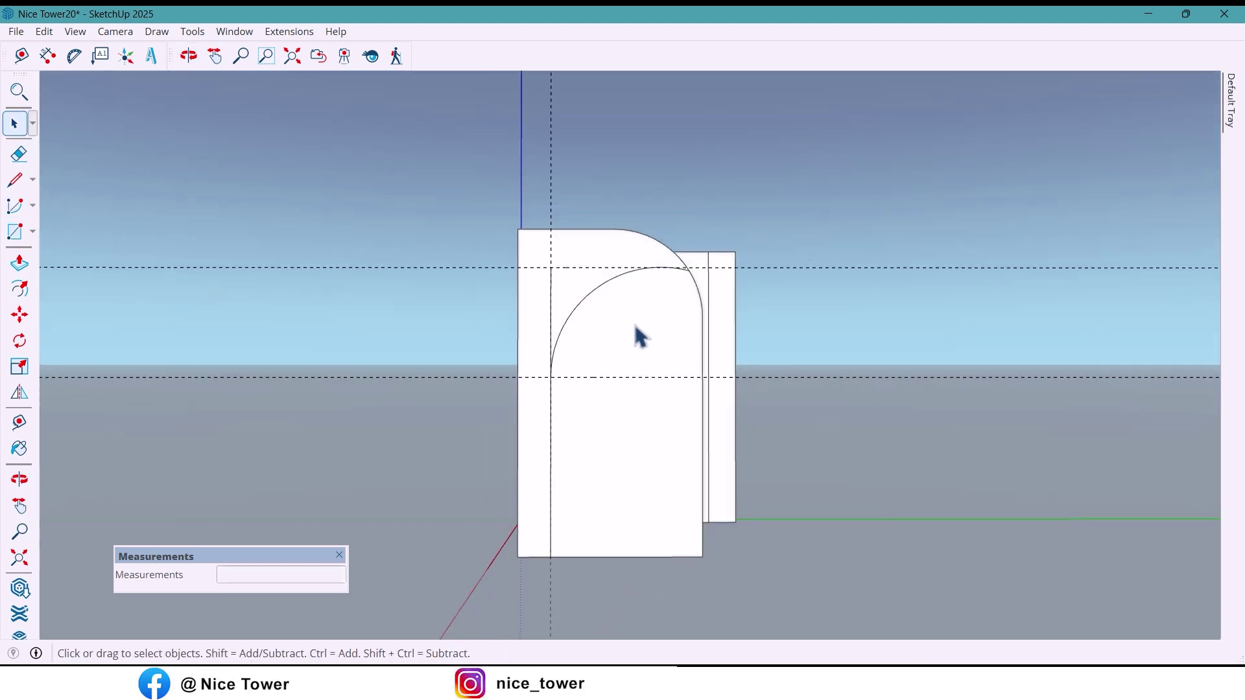
Erase the guides and the leftover vertical line segment above the arc's start on the copied panel
click(26, 162)
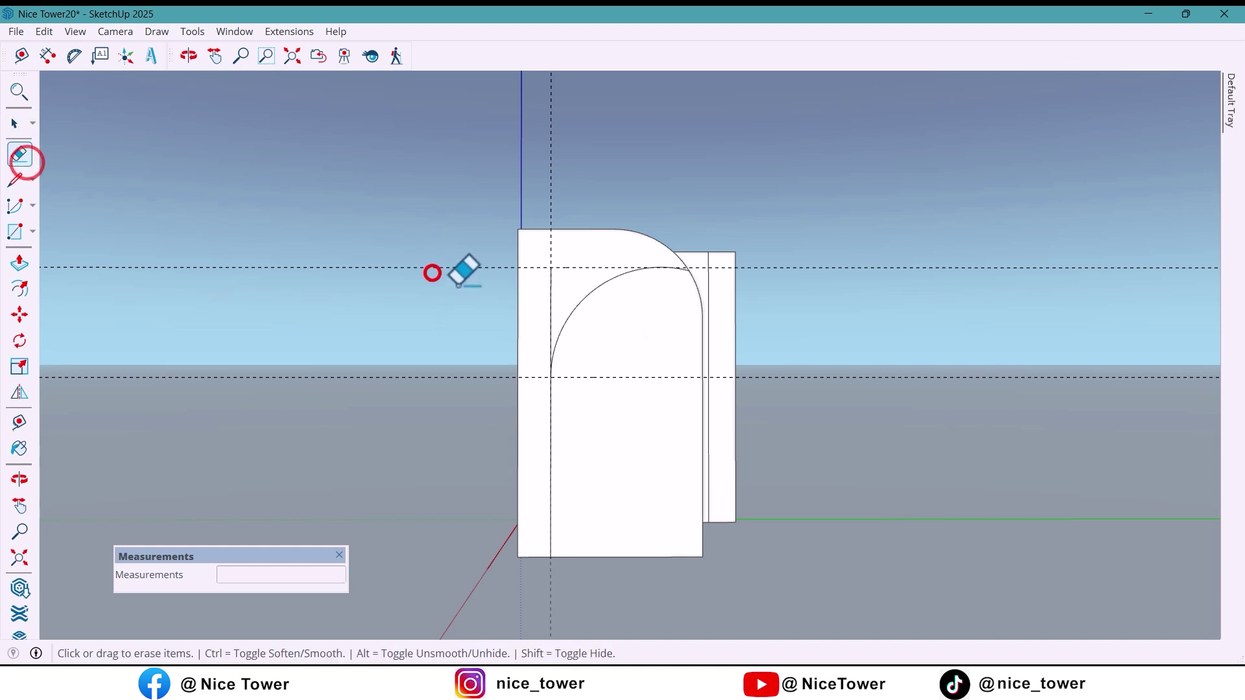
click(431, 268)
click(481, 375)
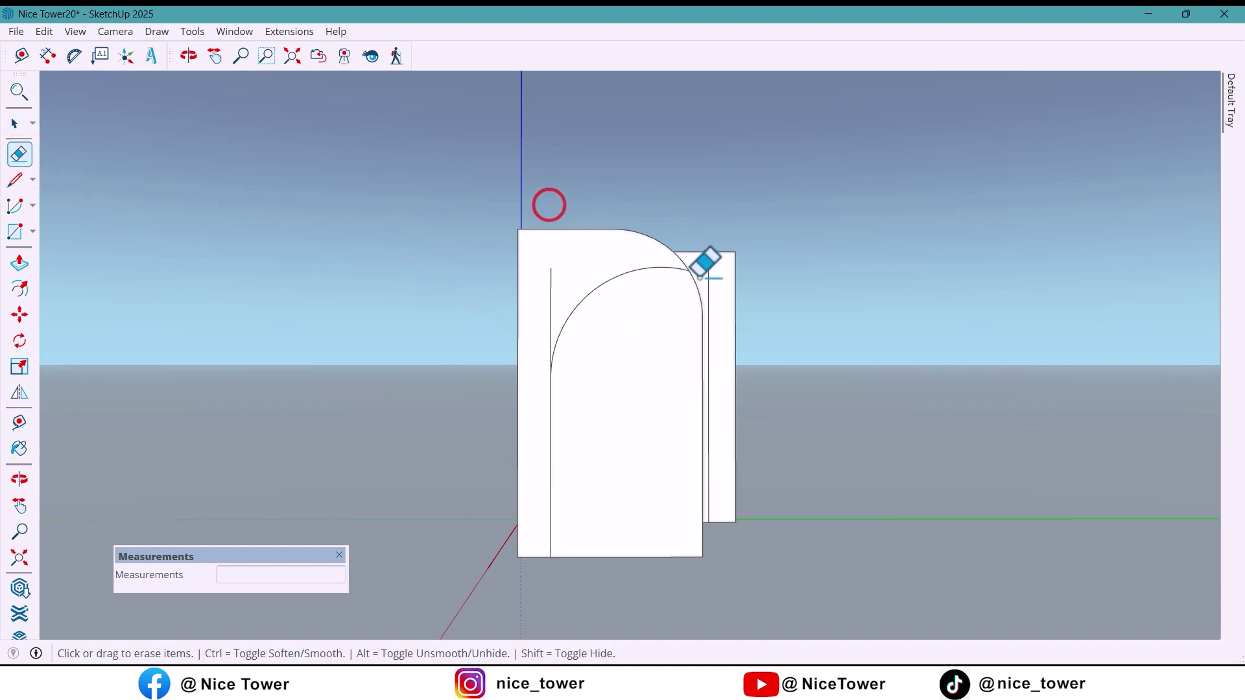
mouse_move(597, 344)
middle_down()
mouse_move(581, 342)
mouse_move(617, 356)
mouse_move(603, 381)
middle_up()
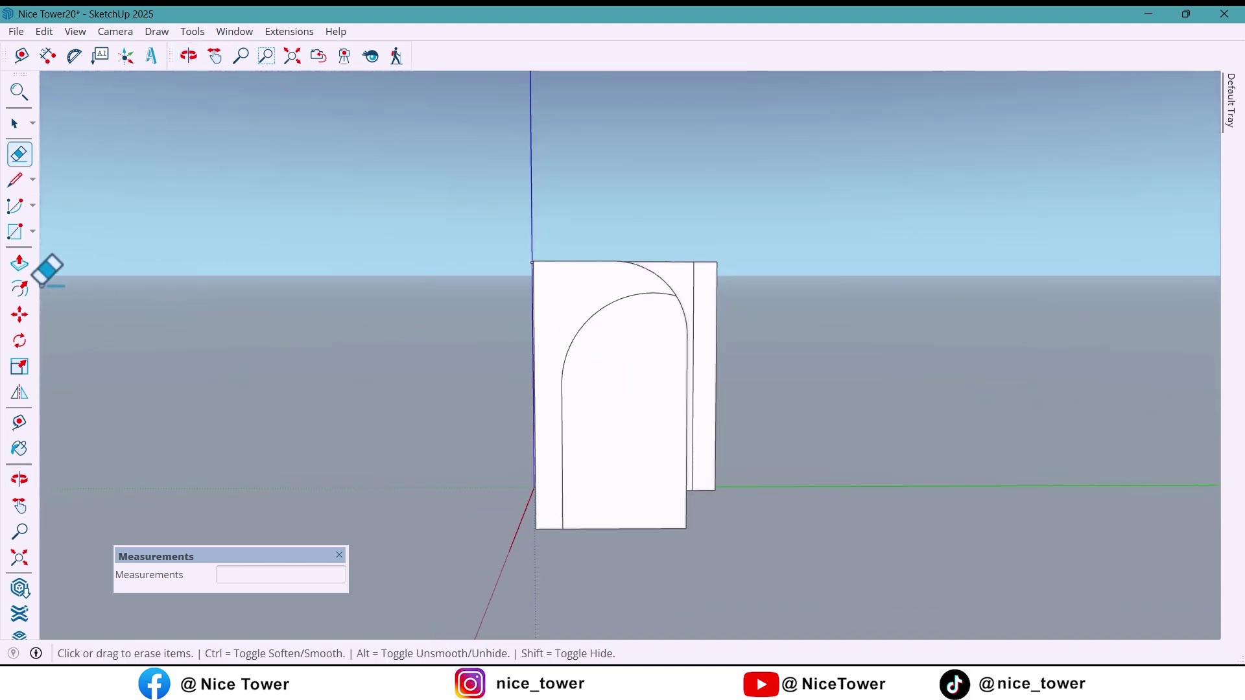
Offset the outline of the curved face beside and above the arc 20 mm inward
click(19, 289)
scroll(554, 318, up, 1)
click(556, 303)
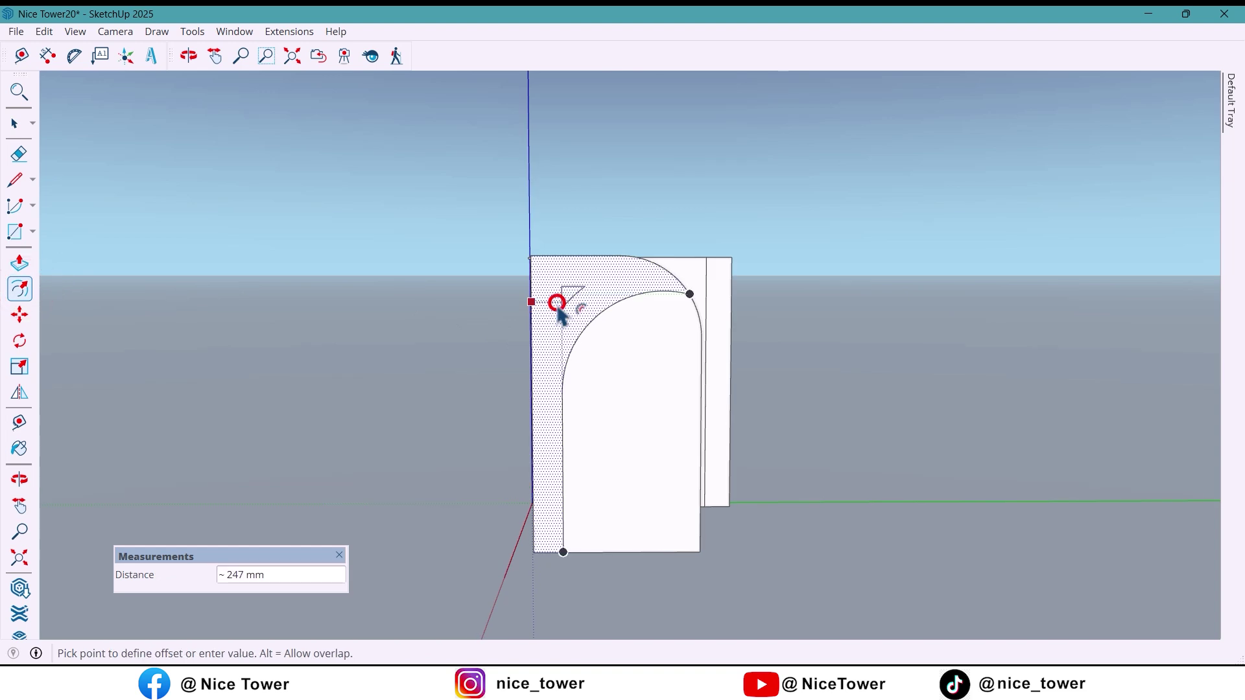
text(20)
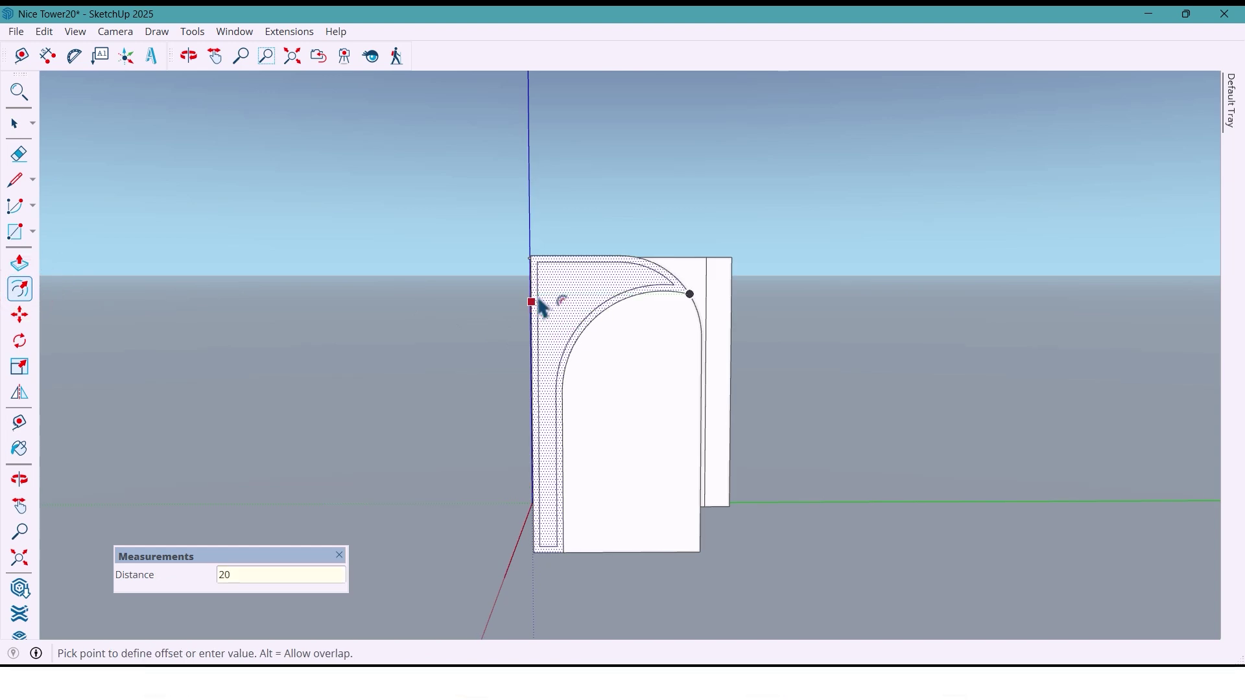
key(Return)
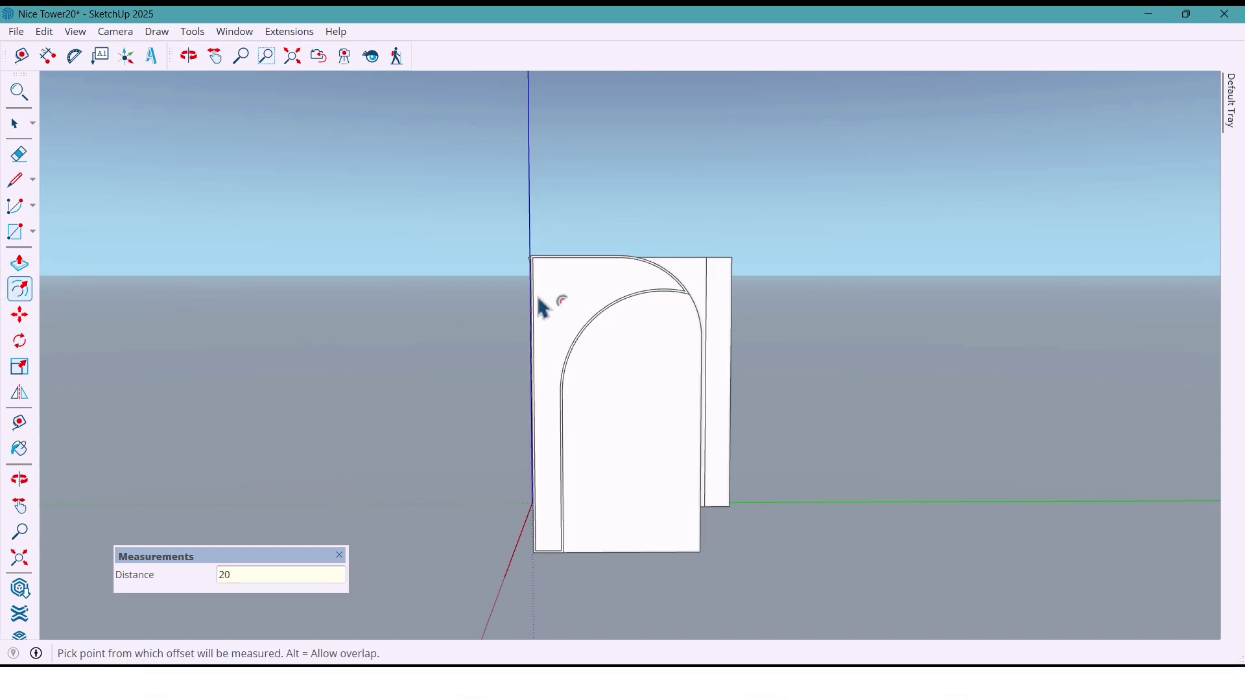
Erase the copied panel's outer and base edges beneath the arc, leaving only the curved arch piece
middle_drag(617, 300, 644, 314)
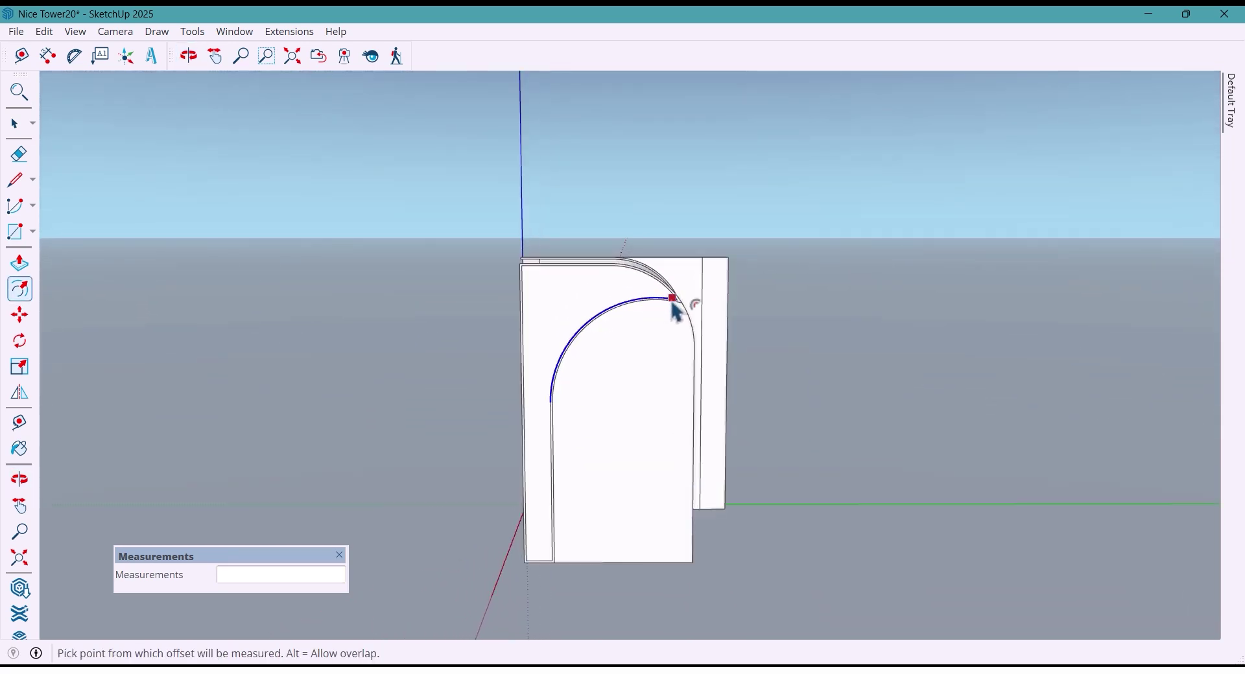
scroll(674, 311, up, 2)
key(space)
middle_drag(693, 369, 698, 426)
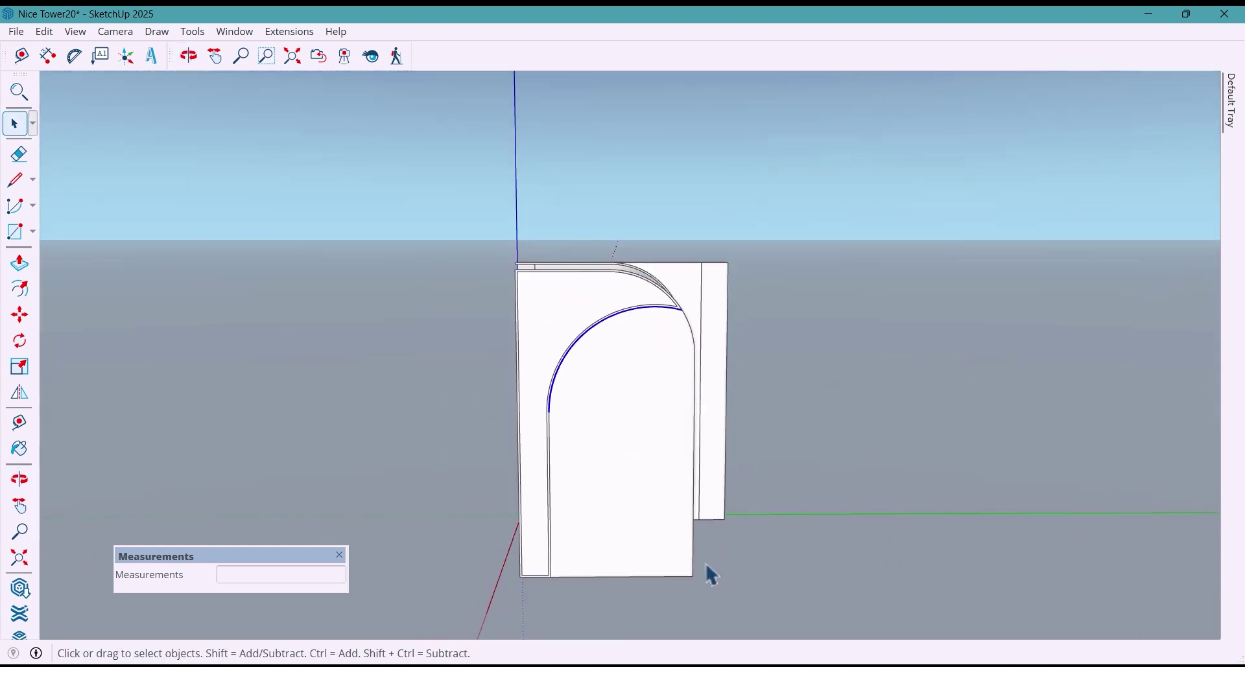
key(e)
scroll(703, 569, up, 2)
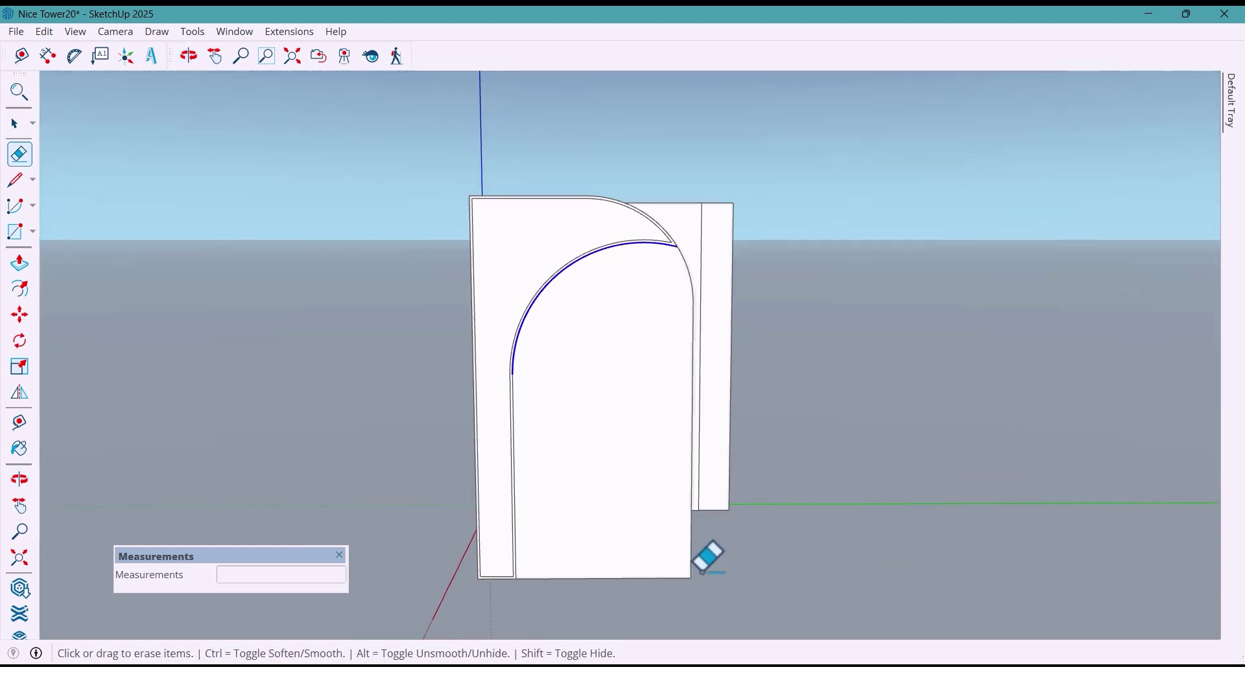
click(690, 577)
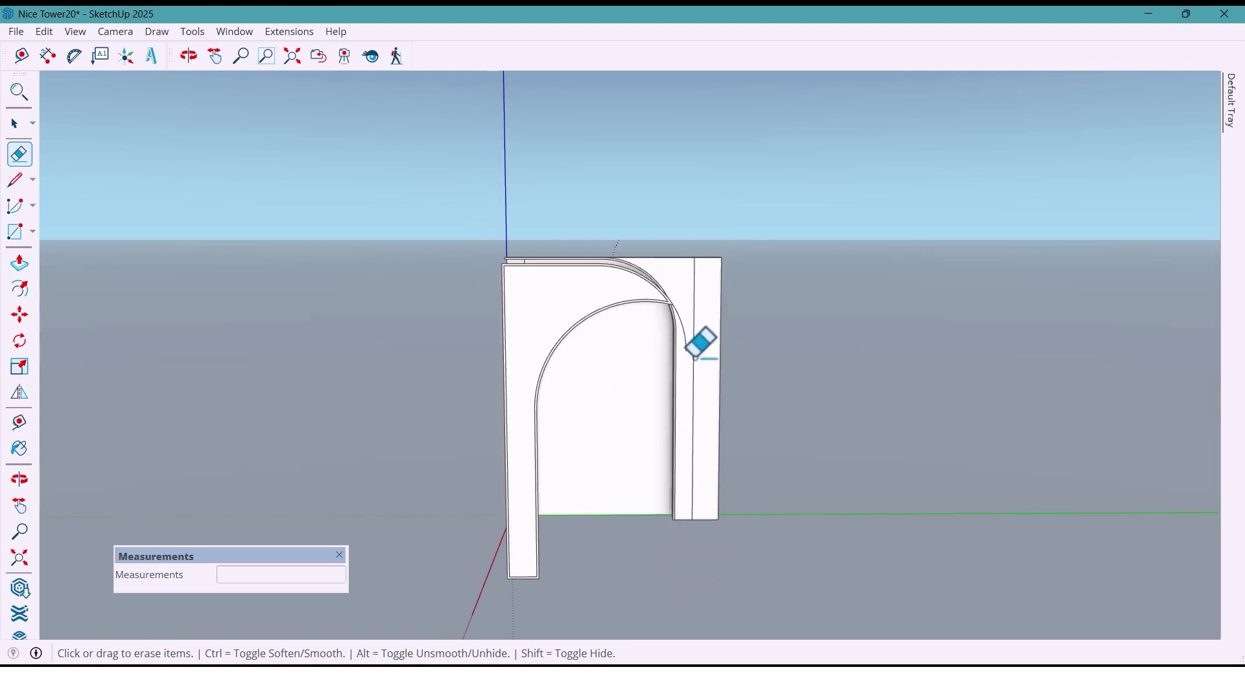
mouse_move(689, 355)
middle_down()
mouse_move(623, 328)
mouse_move(547, 356)
mouse_move(644, 344)
middle_up()
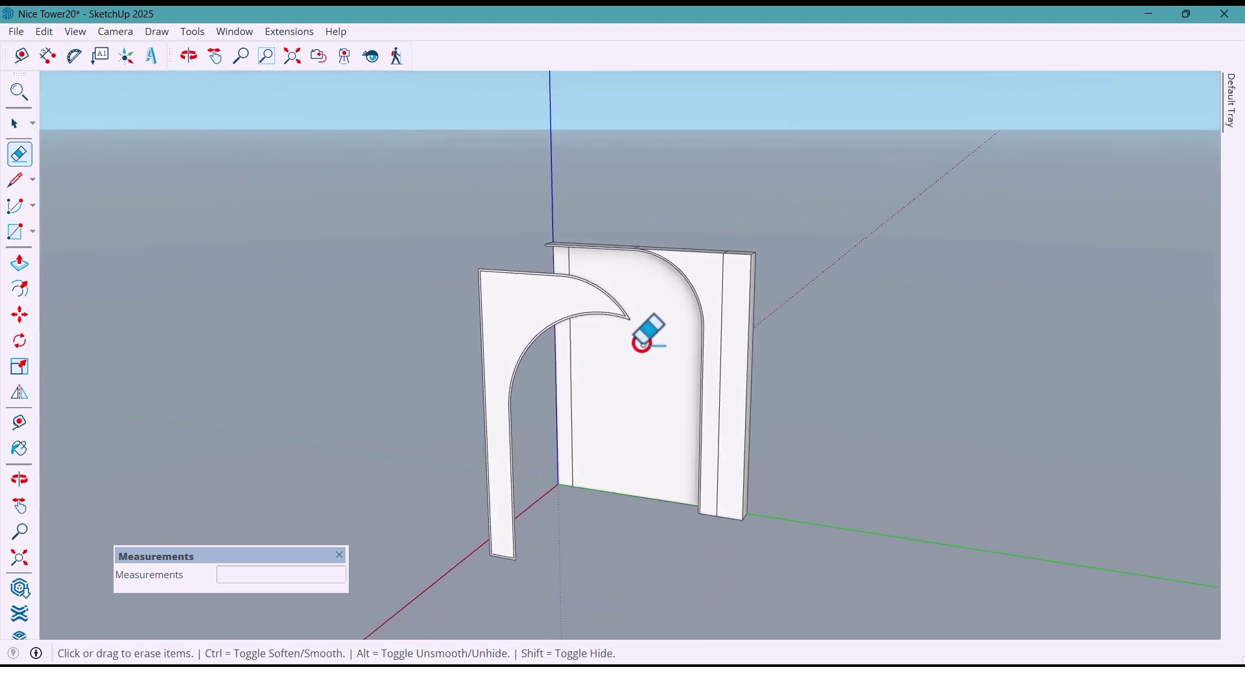
Extrude the narrow border face around the arch piece outward by 25 mm
key(space)
mouse_move(556, 408)
middle_down()
mouse_move(575, 398)
mouse_move(644, 411)
middle_up()
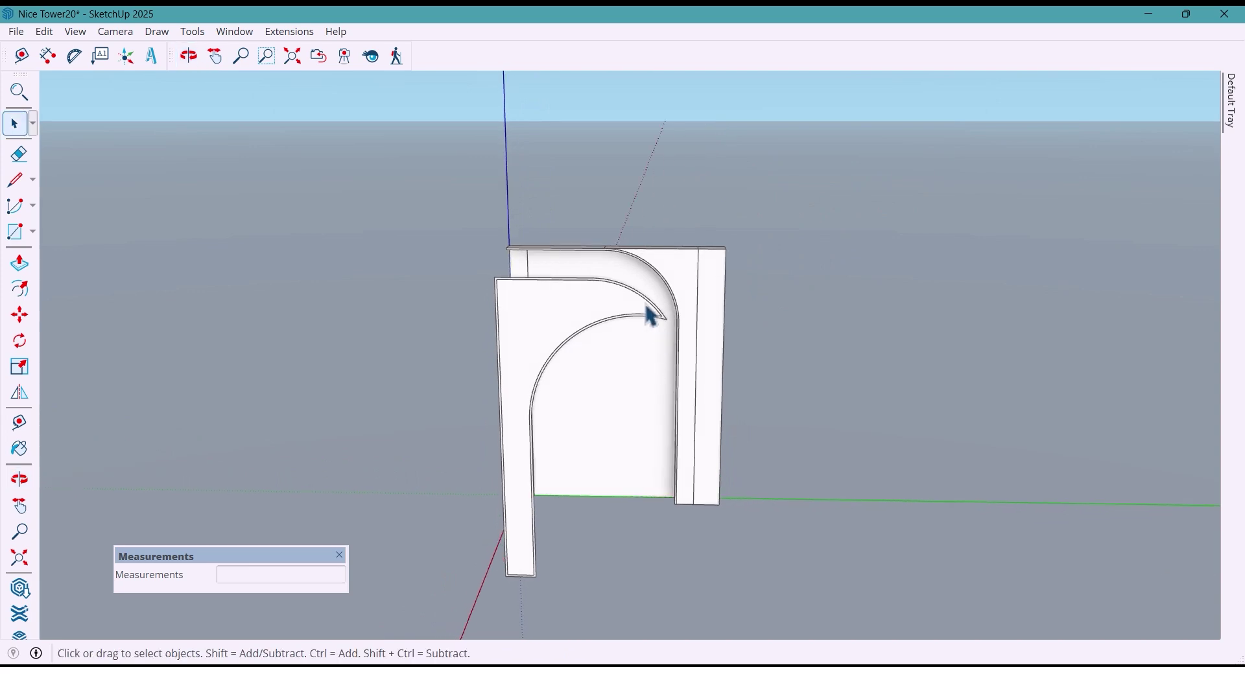
scroll(651, 316, up, 5)
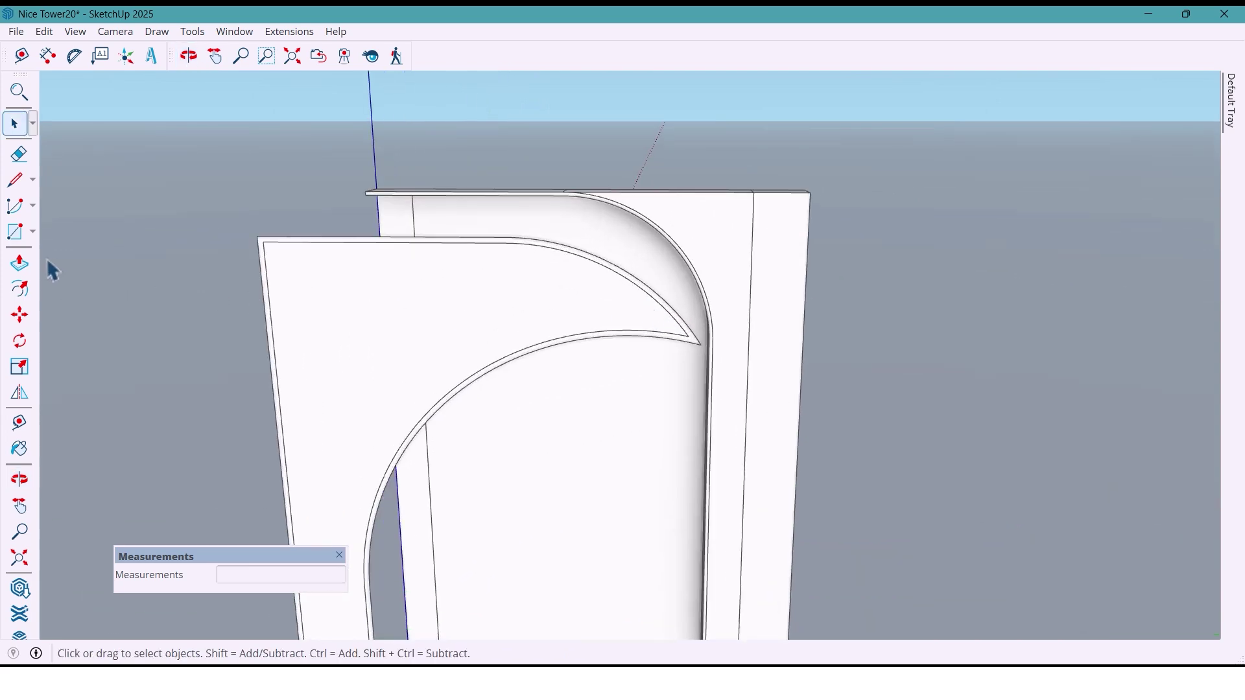
click(19, 262)
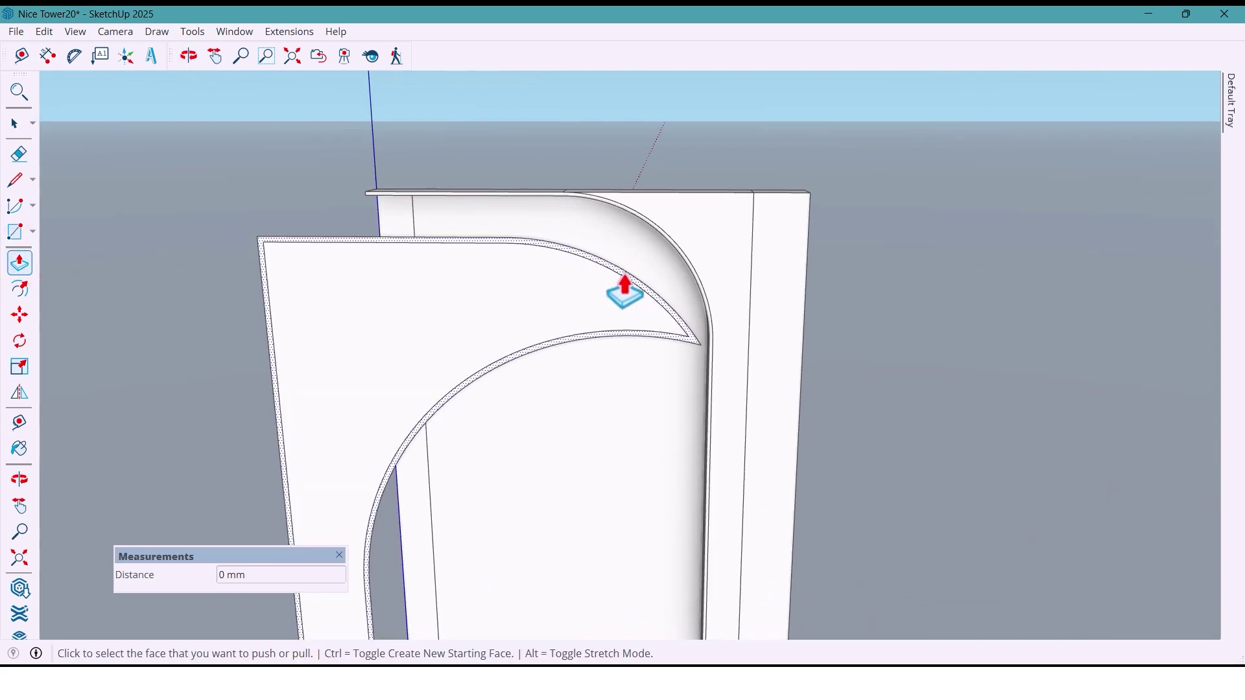
click(624, 285)
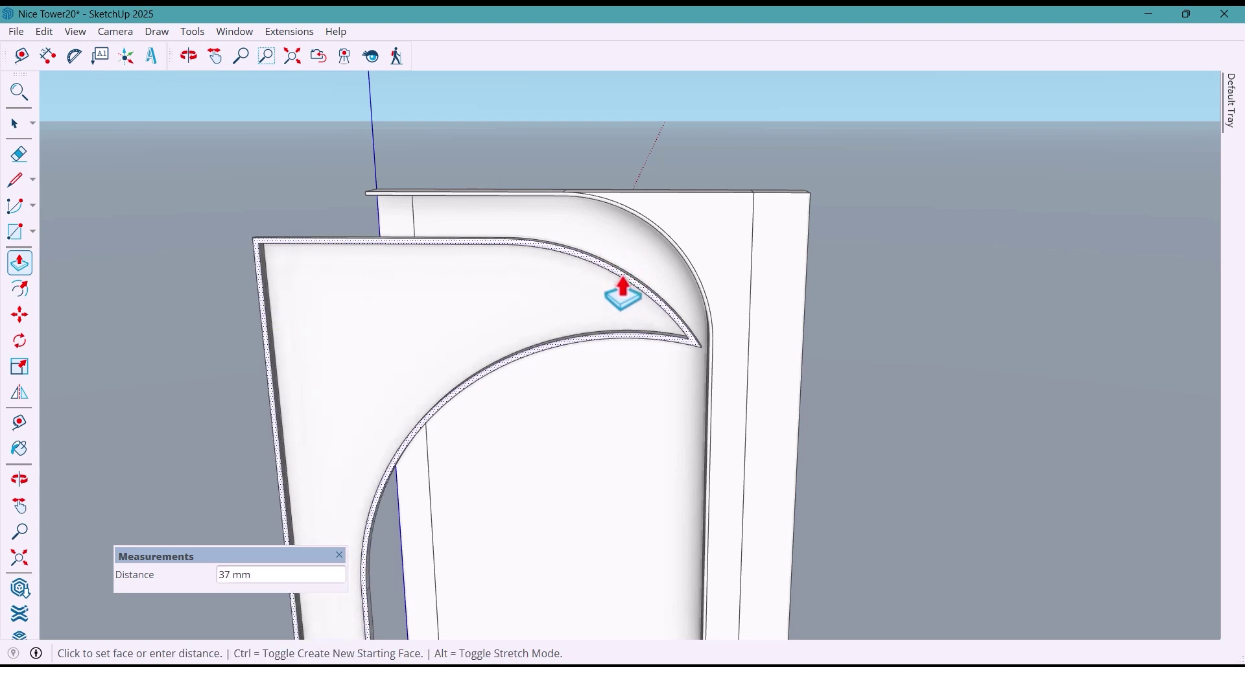
click(624, 285)
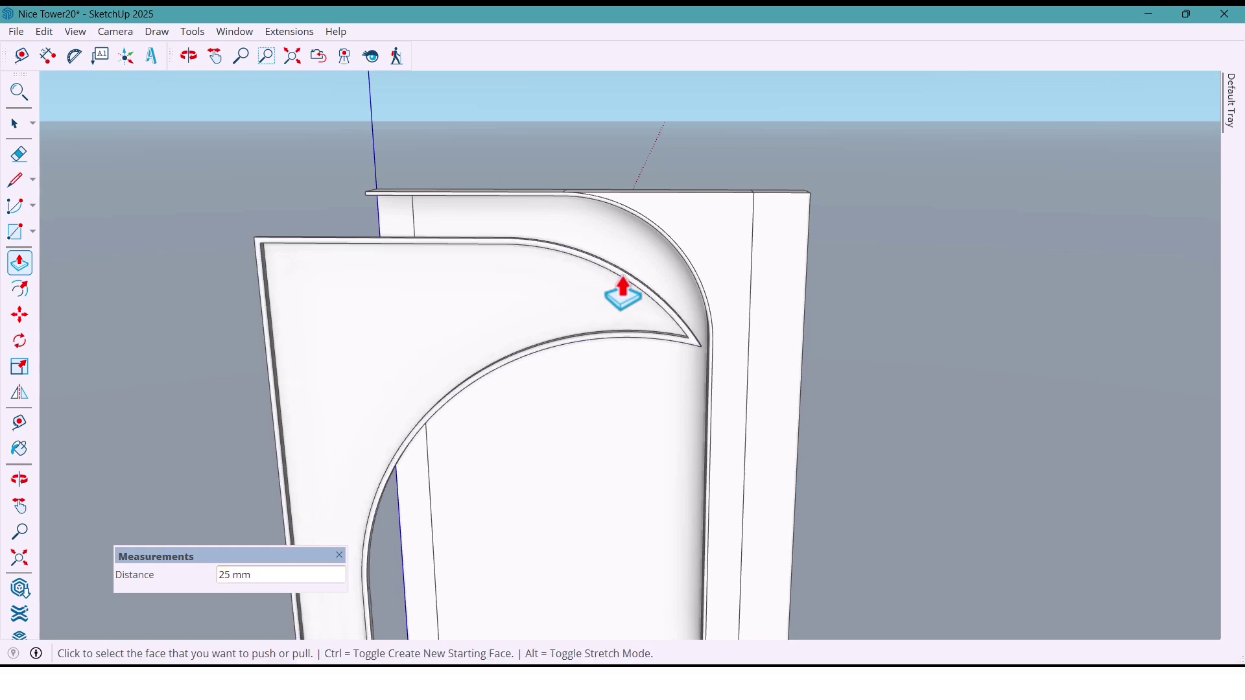
Select the arch piece's inner face and open the 1001bit horizontal louvres settings for it
scroll(623, 286, down, 5)
middle_drag(551, 344, 590, 338)
key(space)
click(506, 319)
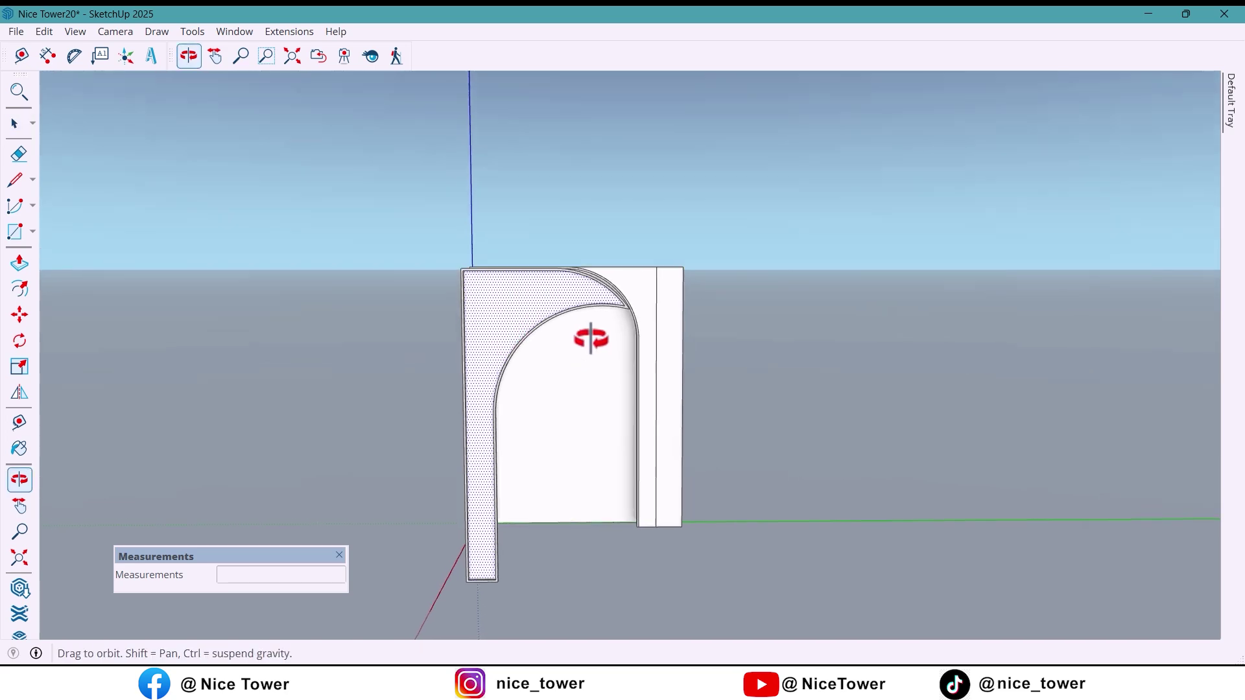
right_click(441, 51)
click(468, 16)
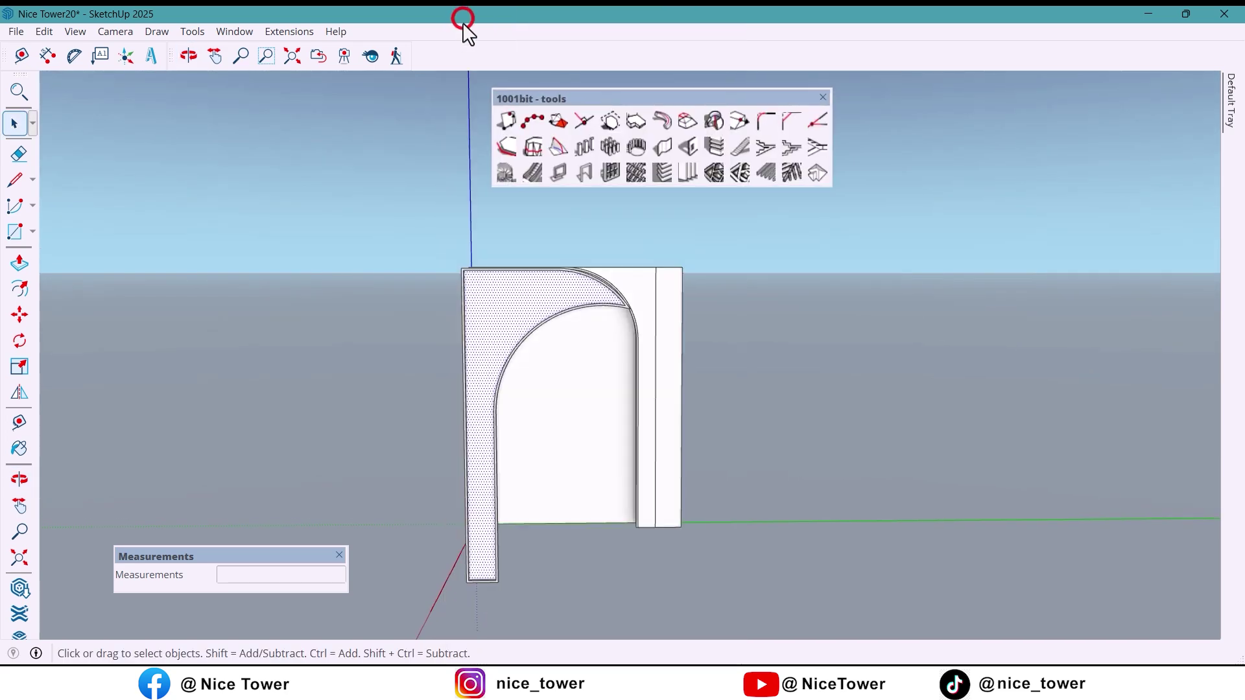
drag(566, 97, 470, 118)
click(512, 141)
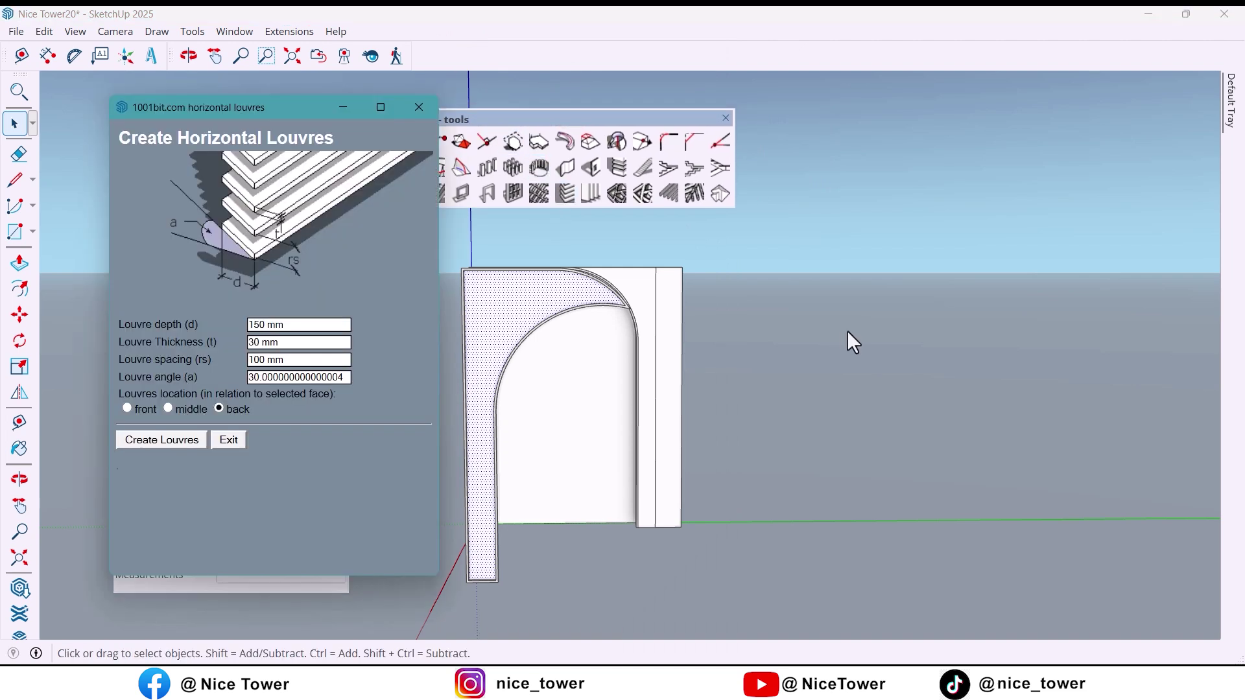
scroll(811, 334, down, 3)
scroll(807, 337, up, 5)
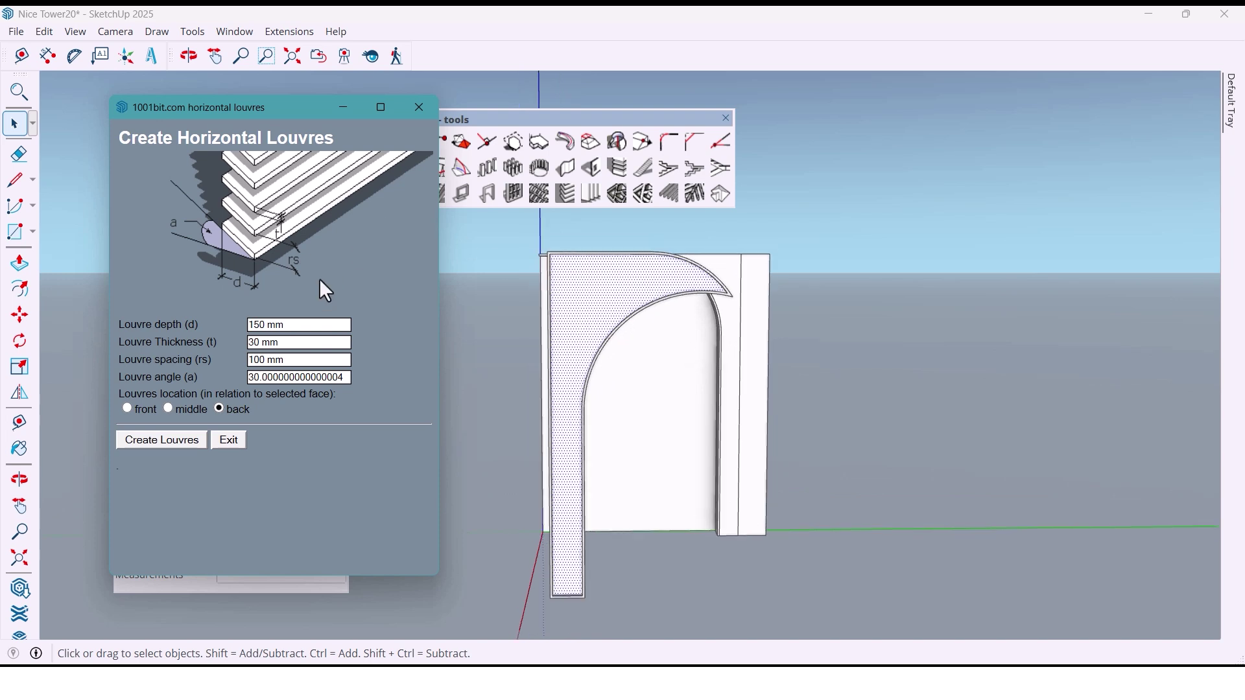
Create horizontal louvres on the selected face with depth 20, thickness 20, spacing 40, angle 0 and the front location
drag(285, 110, 350, 145)
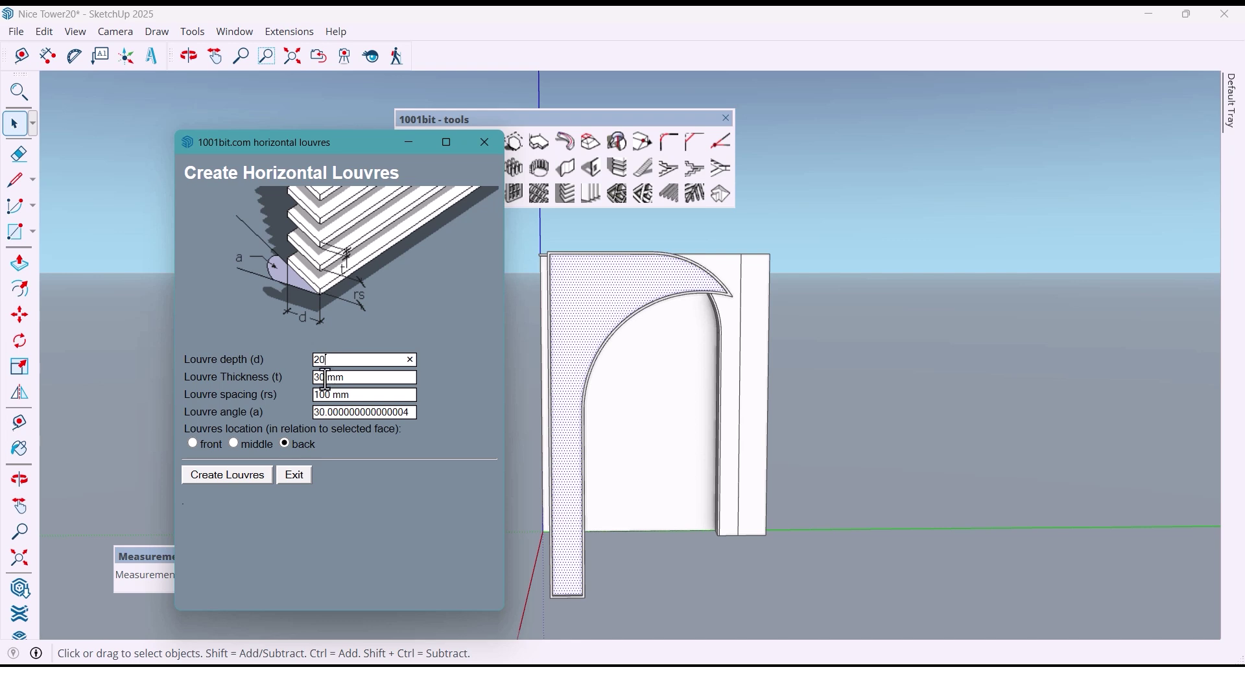
text(20)
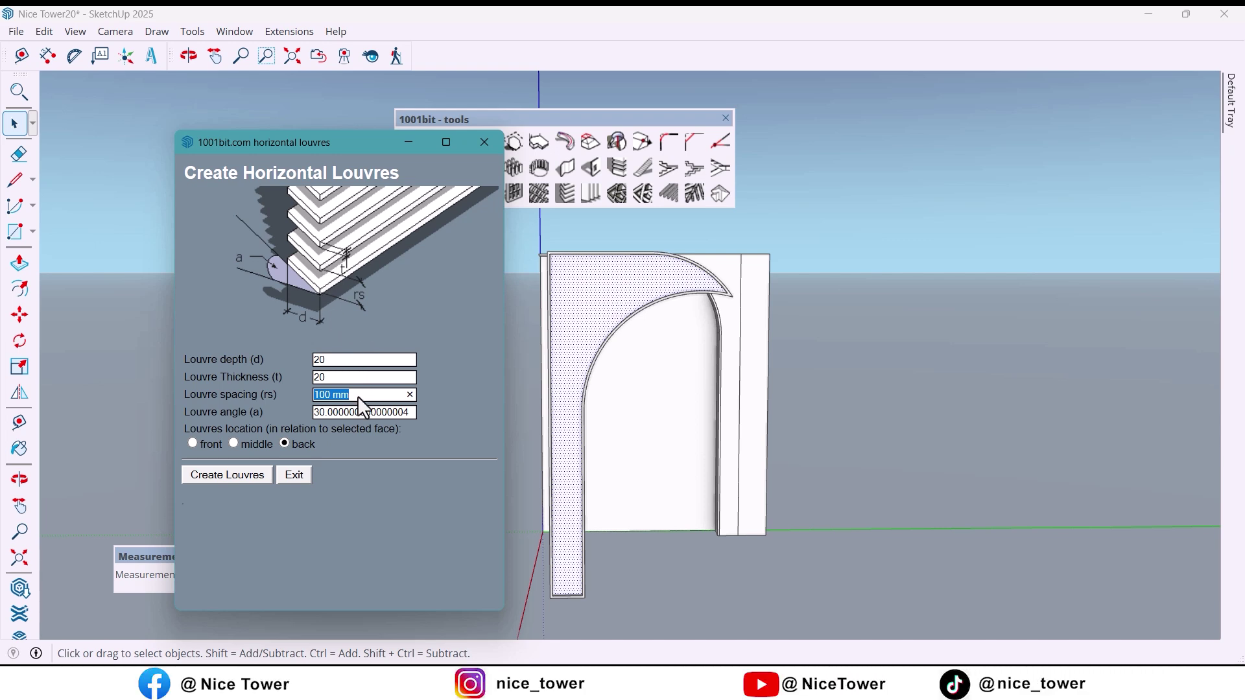
text(40)
double_click(357, 412)
click(192, 443)
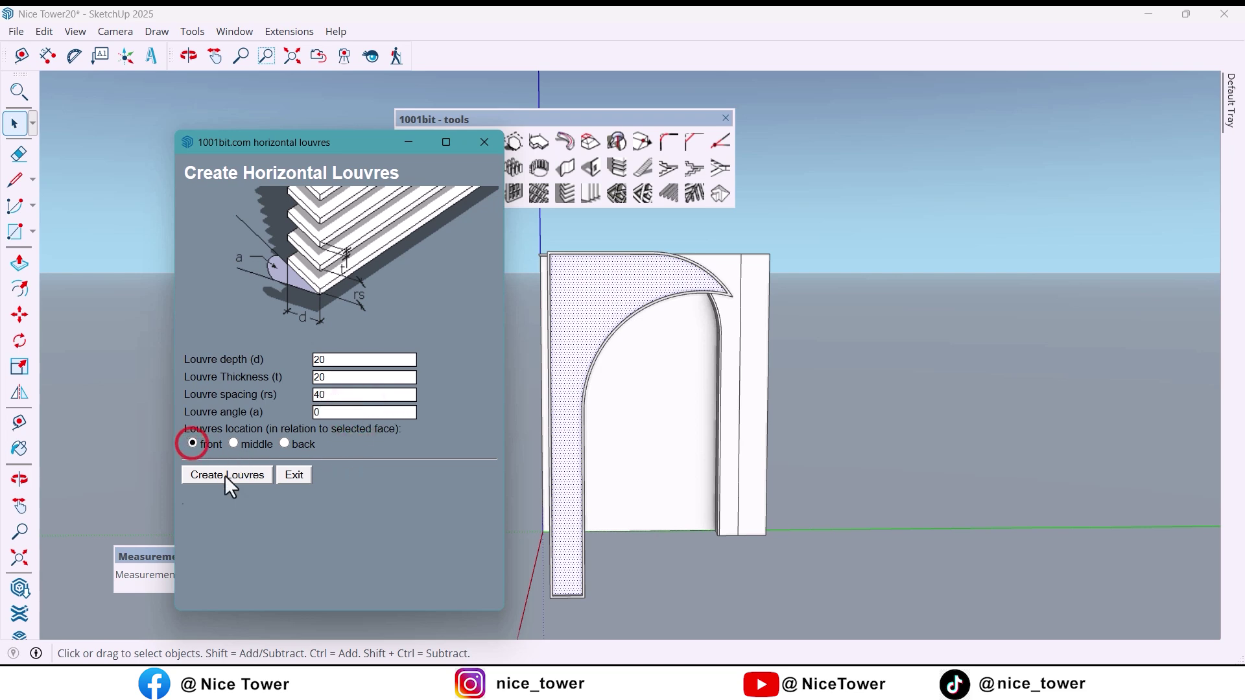
click(225, 475)
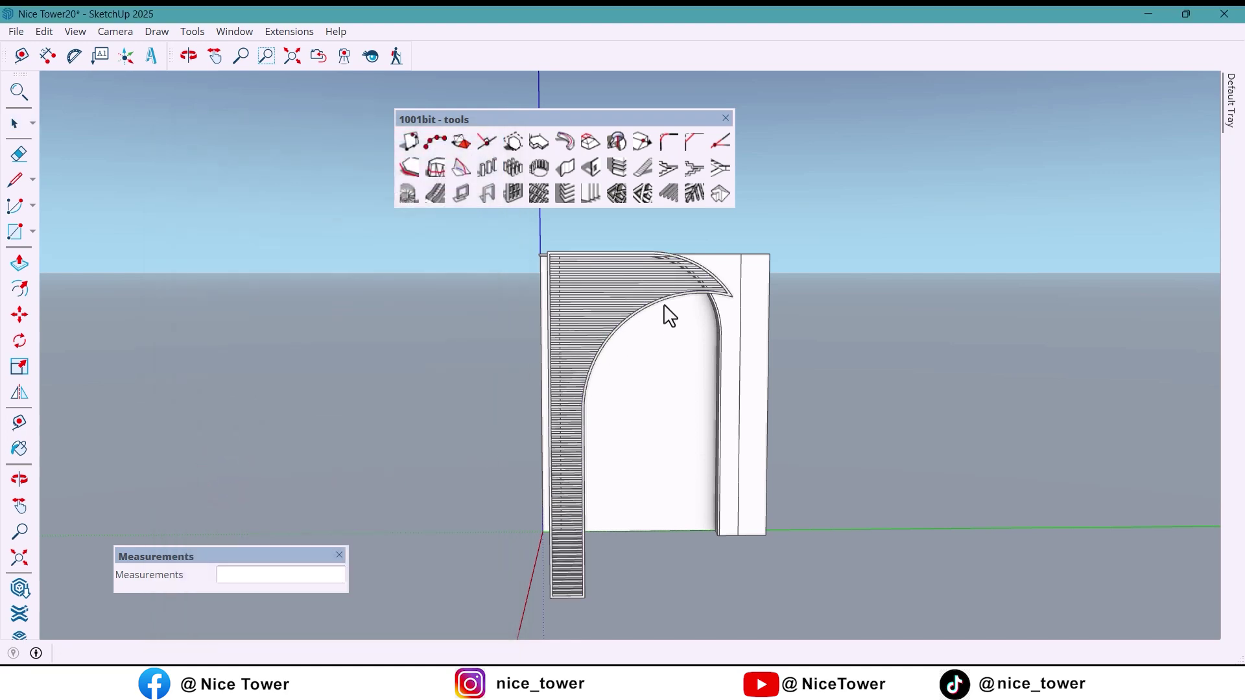
Group the arch piece's frame together with its louvres
middle_drag(662, 314, 541, 402)
key(space)
click(528, 400)
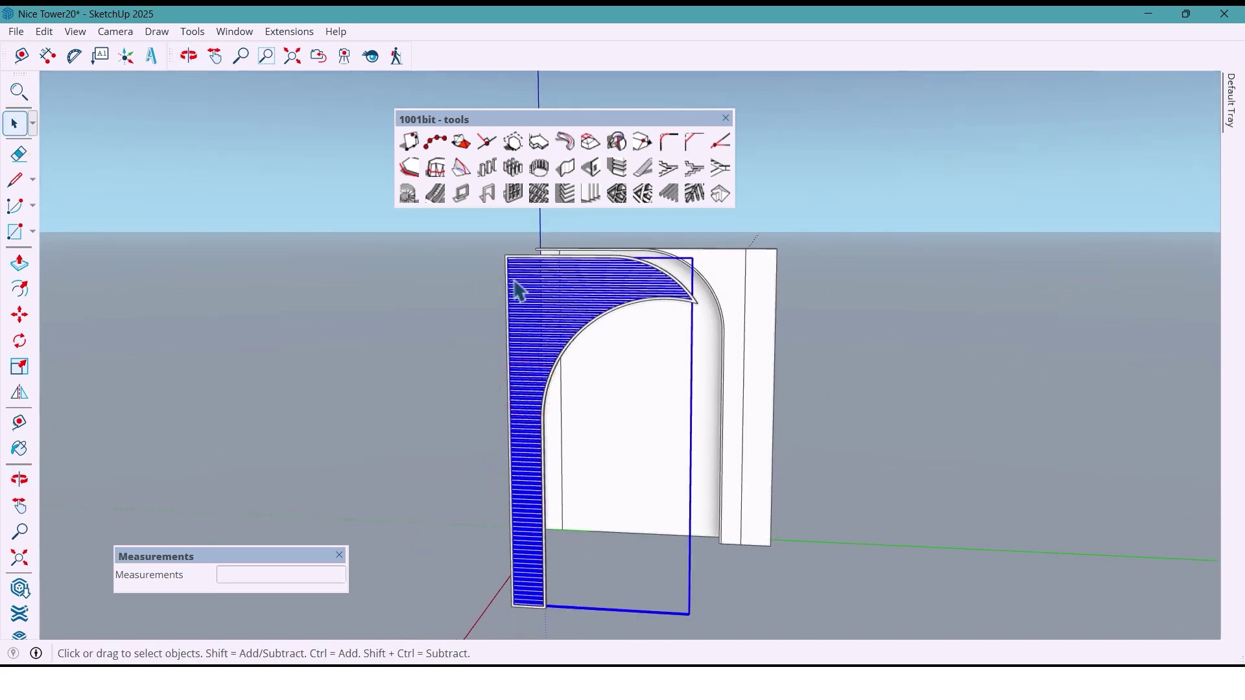
scroll(511, 264, up, 5)
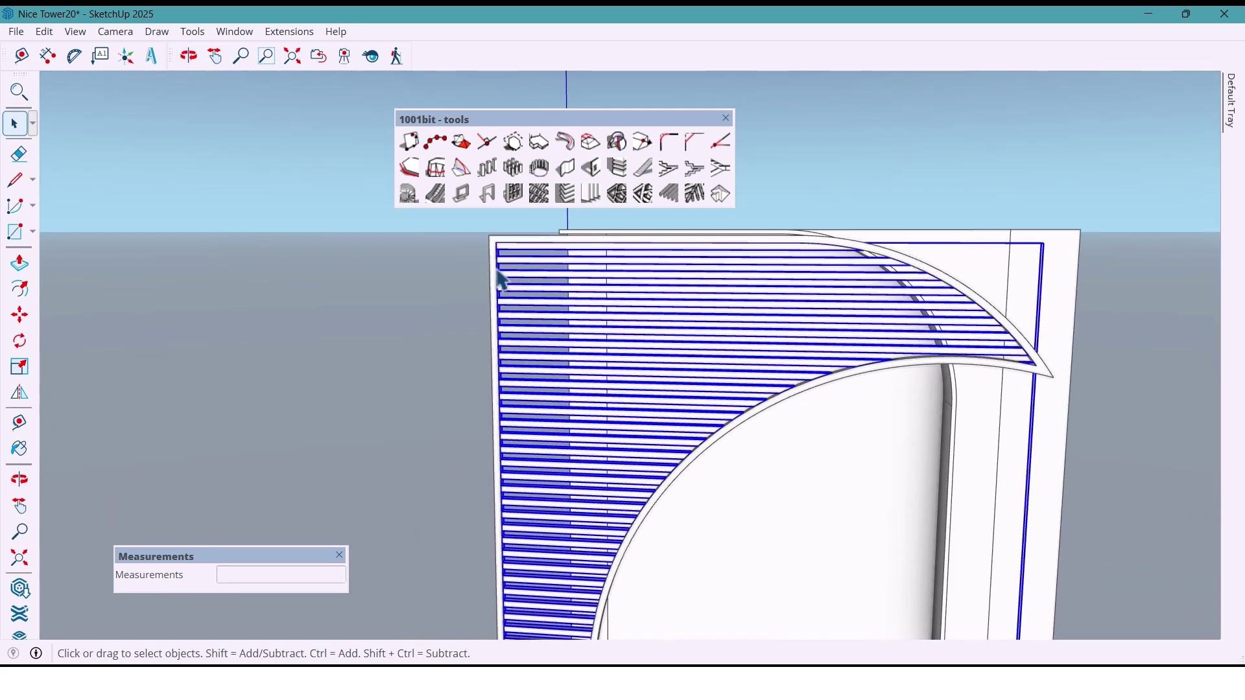
scroll(496, 280, down, 3)
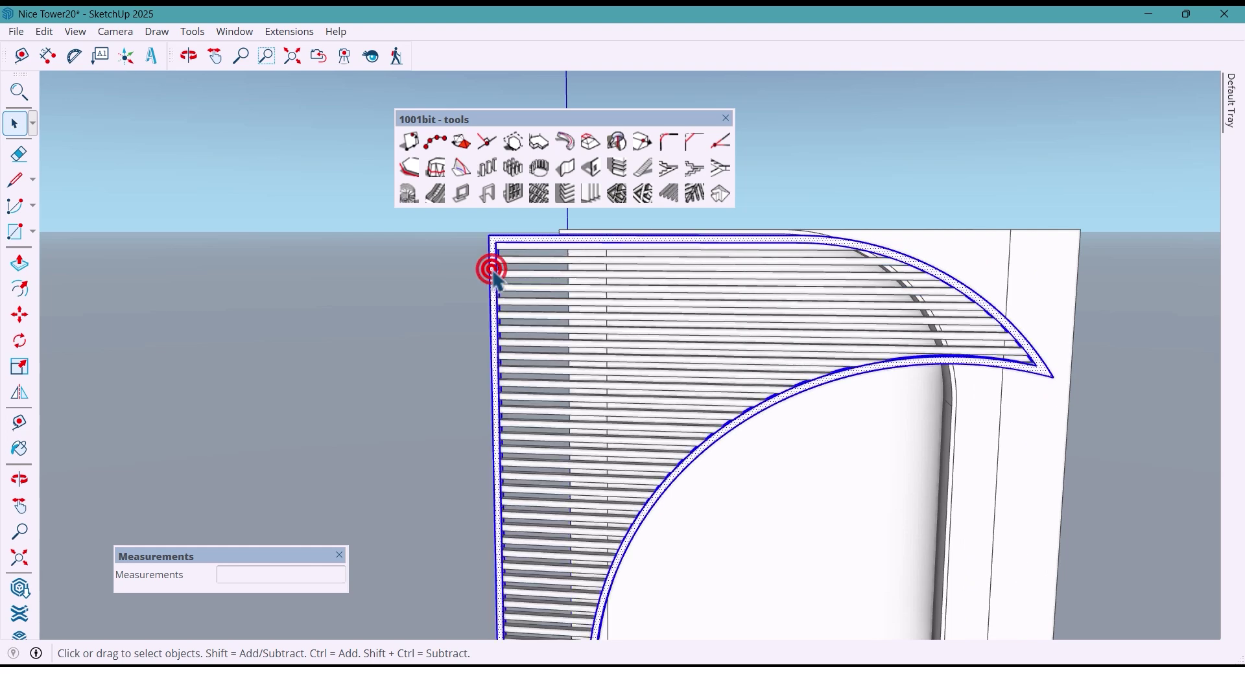
scroll(569, 270, down, 5)
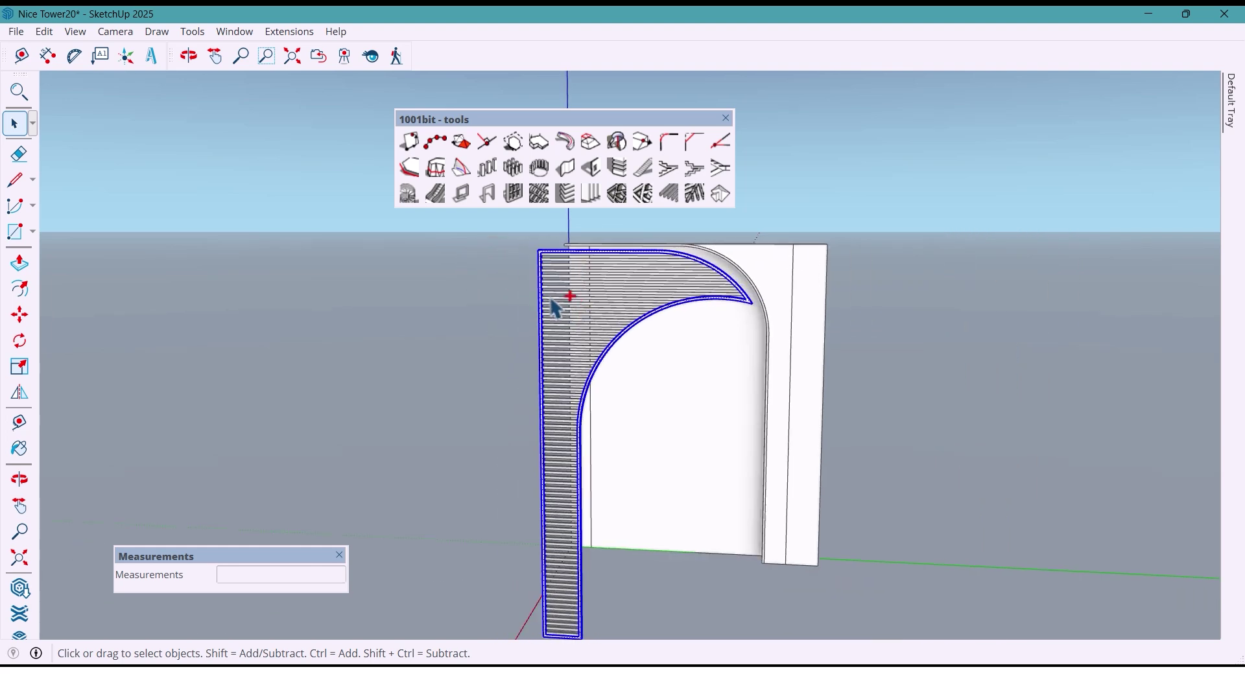
click(549, 296)
middle_drag(550, 303, 580, 311)
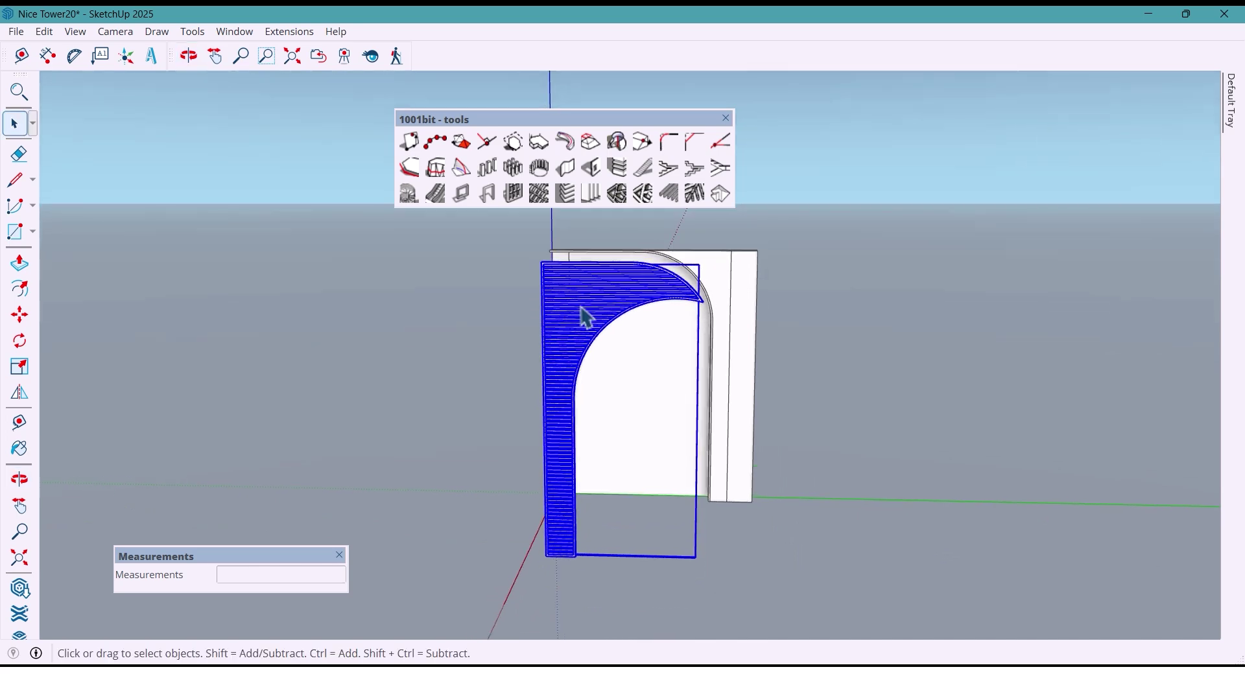
right_click(563, 300)
click(649, 179)
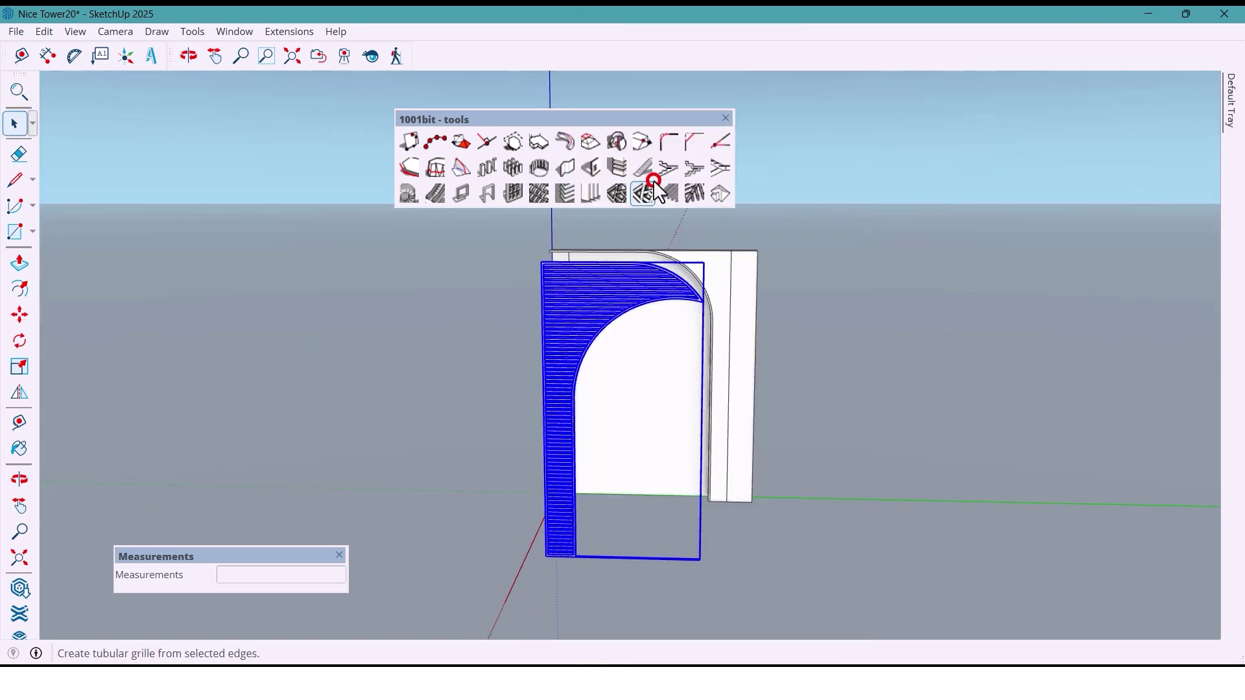
Move the louvred arch group 2000 mm back along the red axis onto the wall panel
middle_drag(635, 419, 533, 551)
scroll(540, 559, up, 6)
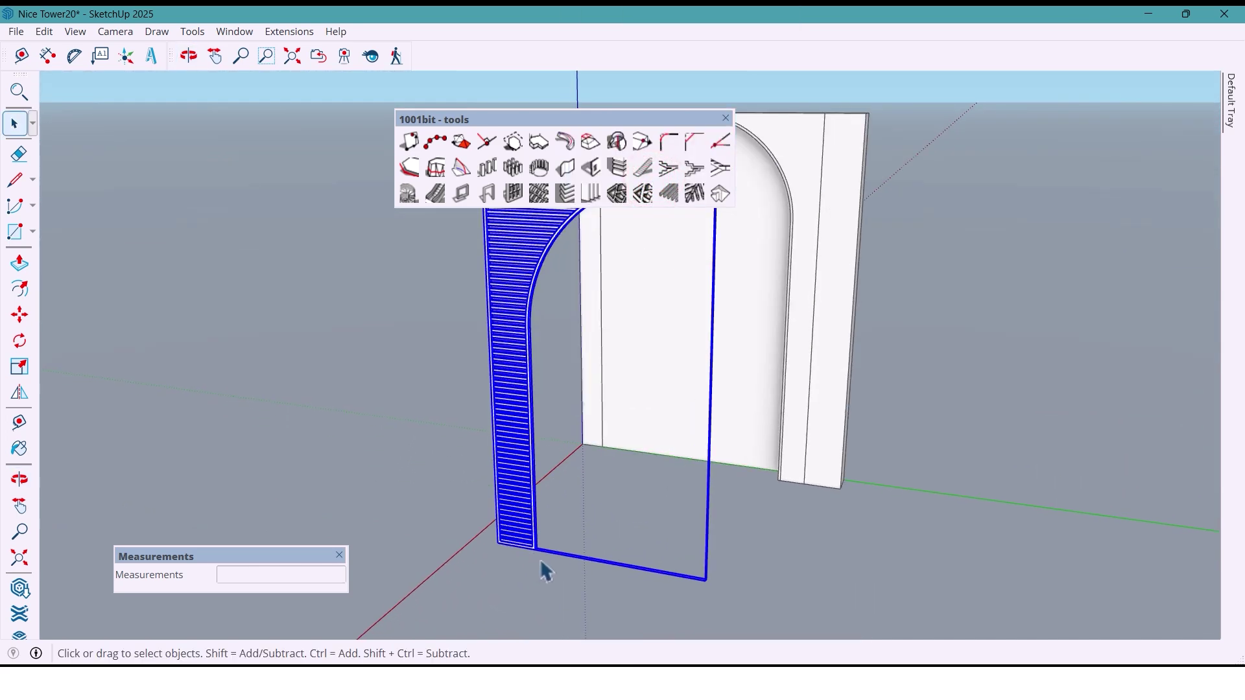
key(m)
scroll(554, 543, up, 3)
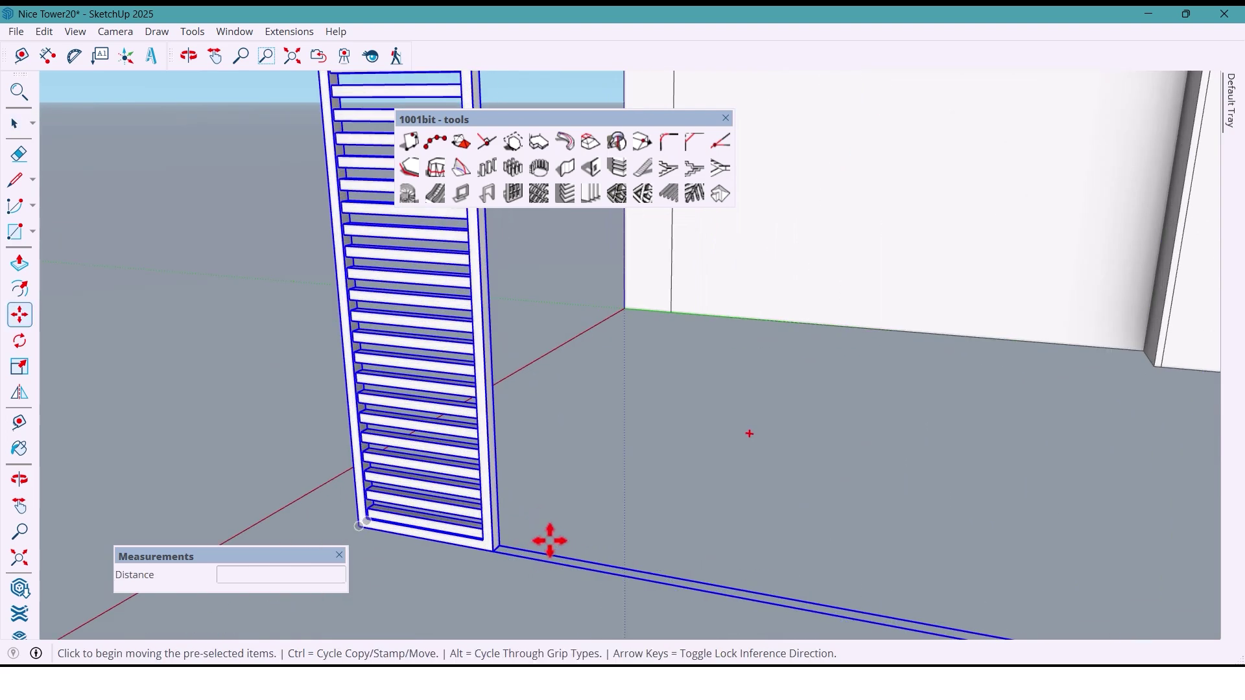
click(499, 543)
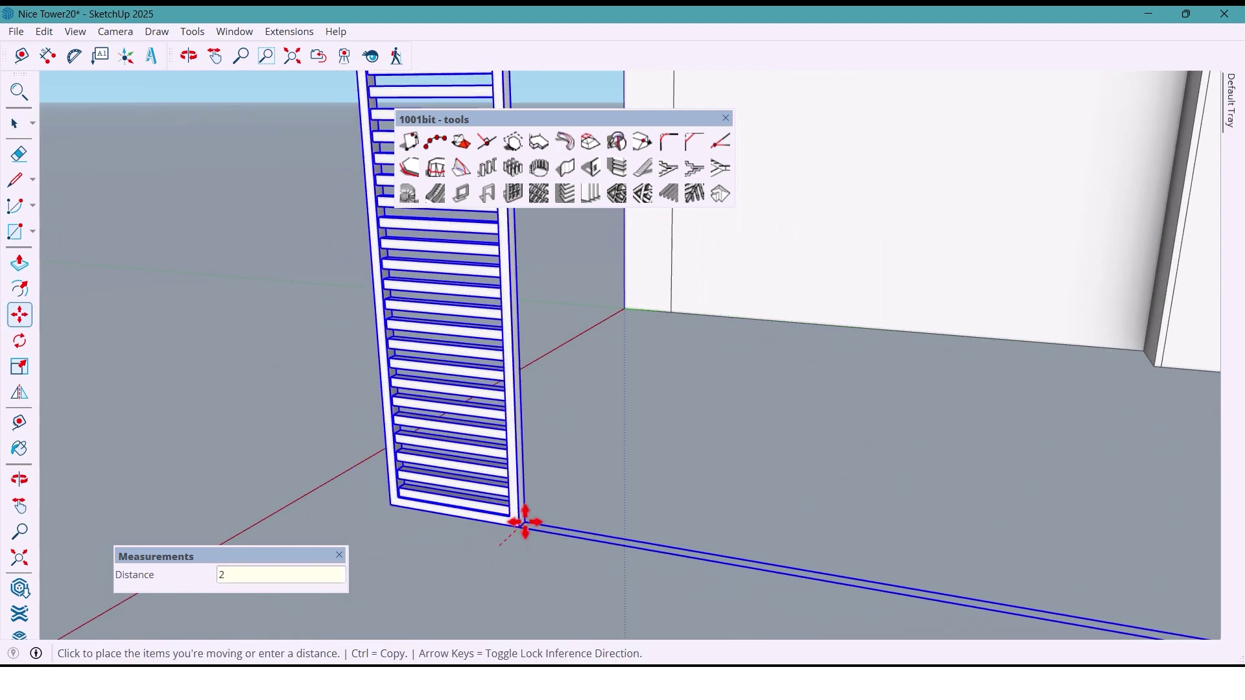
key(Return)
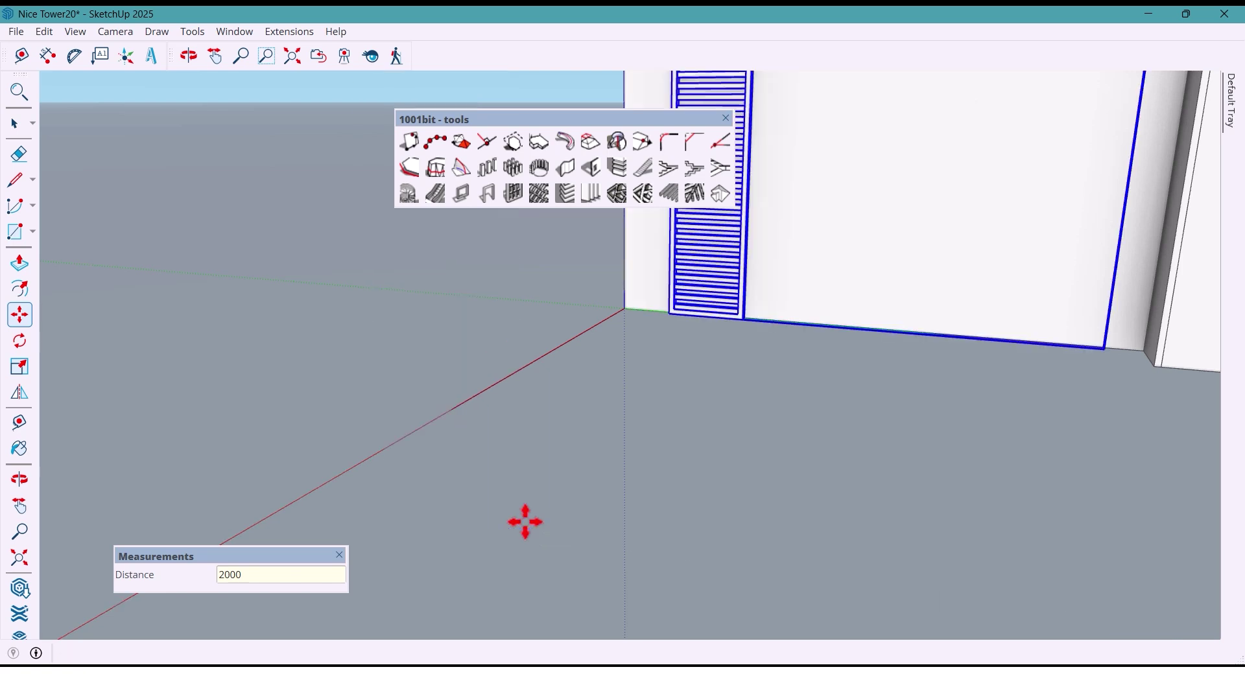
scroll(528, 519, down, 10)
middle_drag(527, 519, 686, 450)
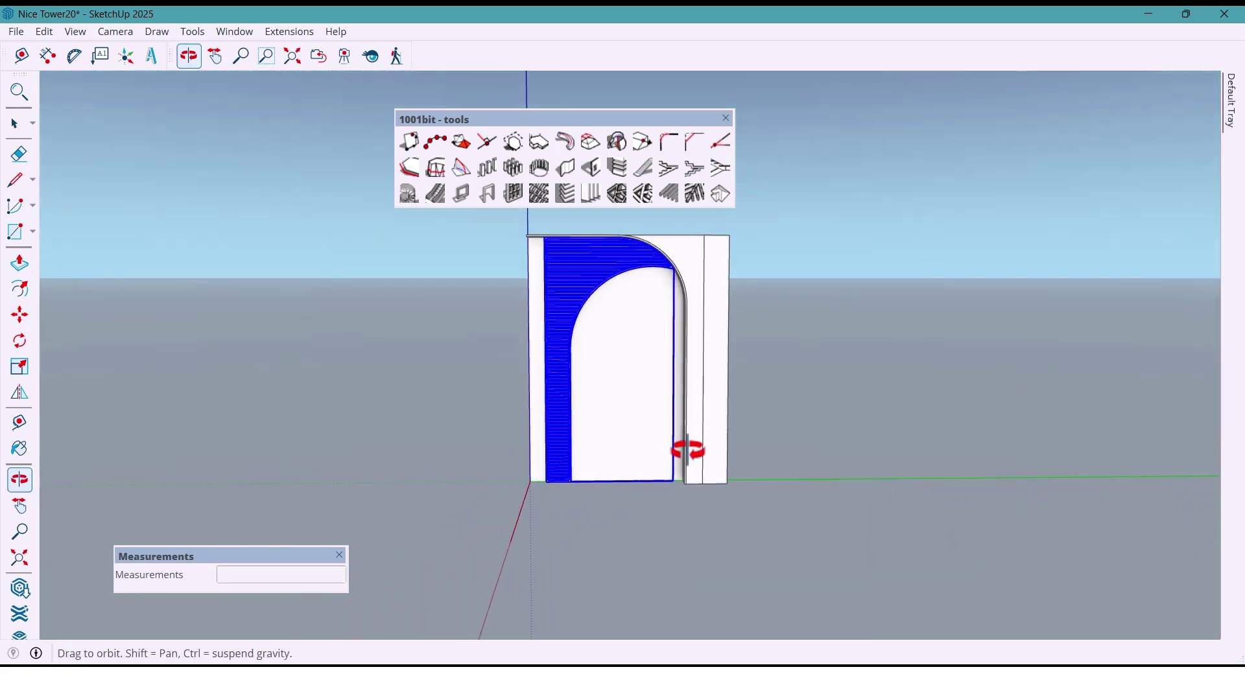
Deselect the arch group and close the 1001bit tools palette
click(745, 433)
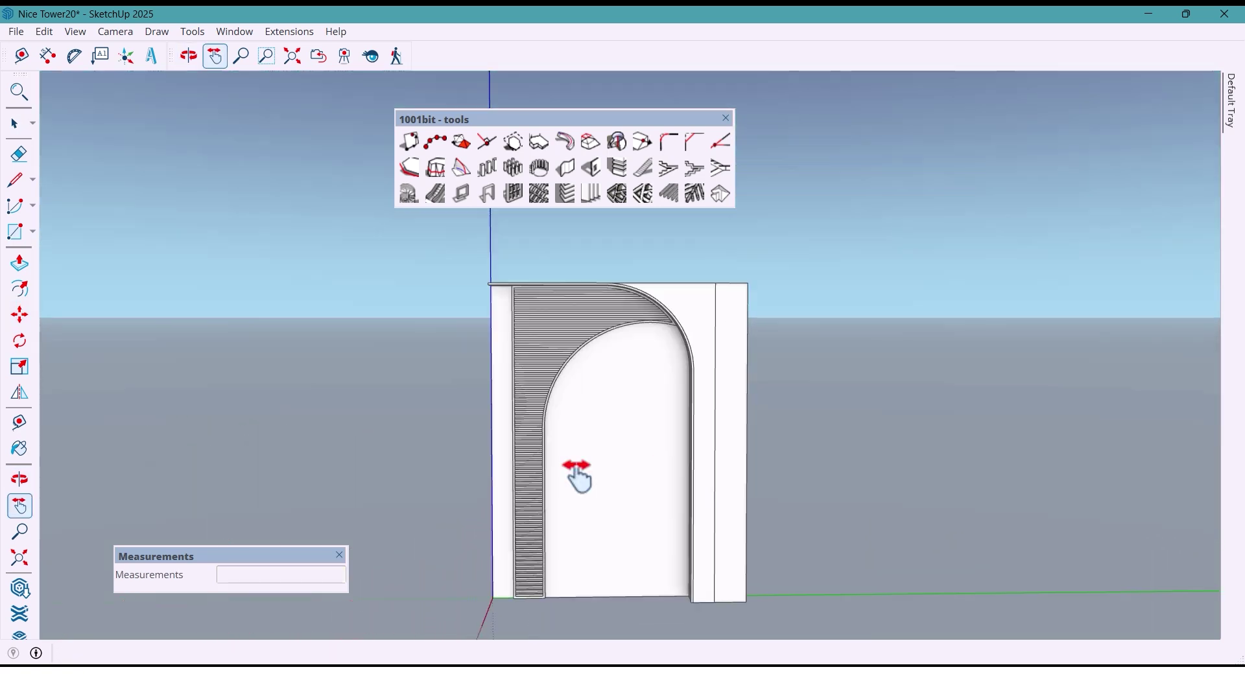
shift+middle_drag(577, 473, 597, 367)
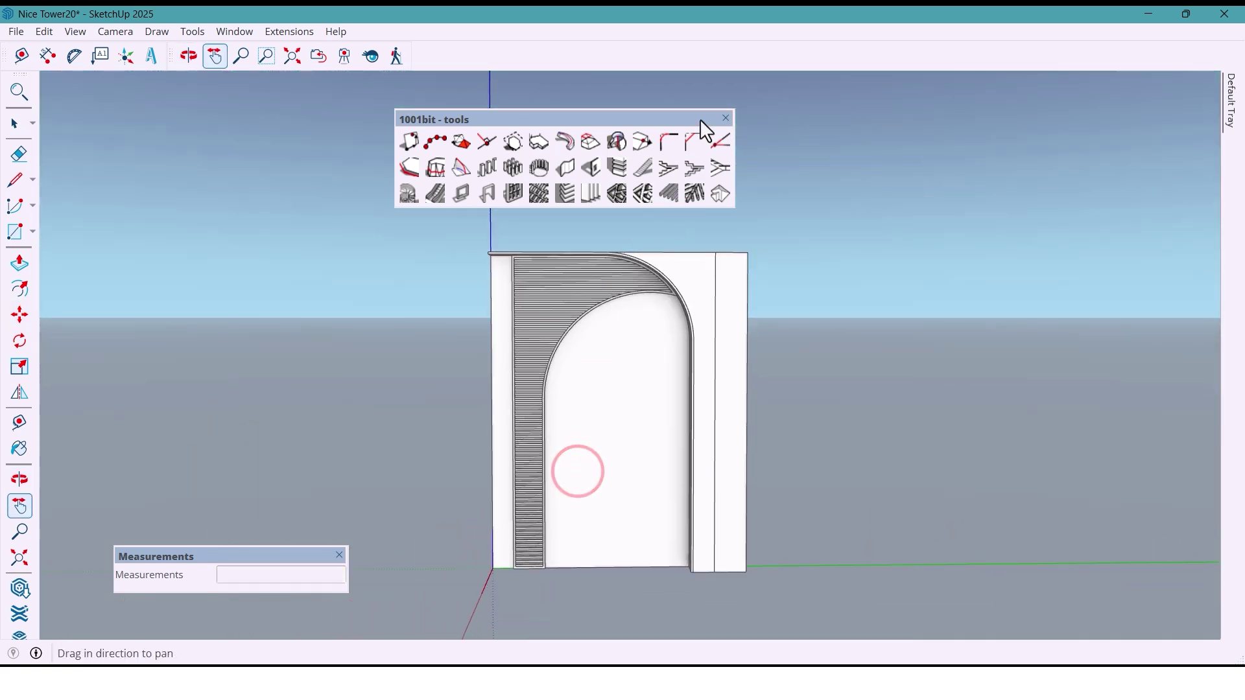
click(724, 117)
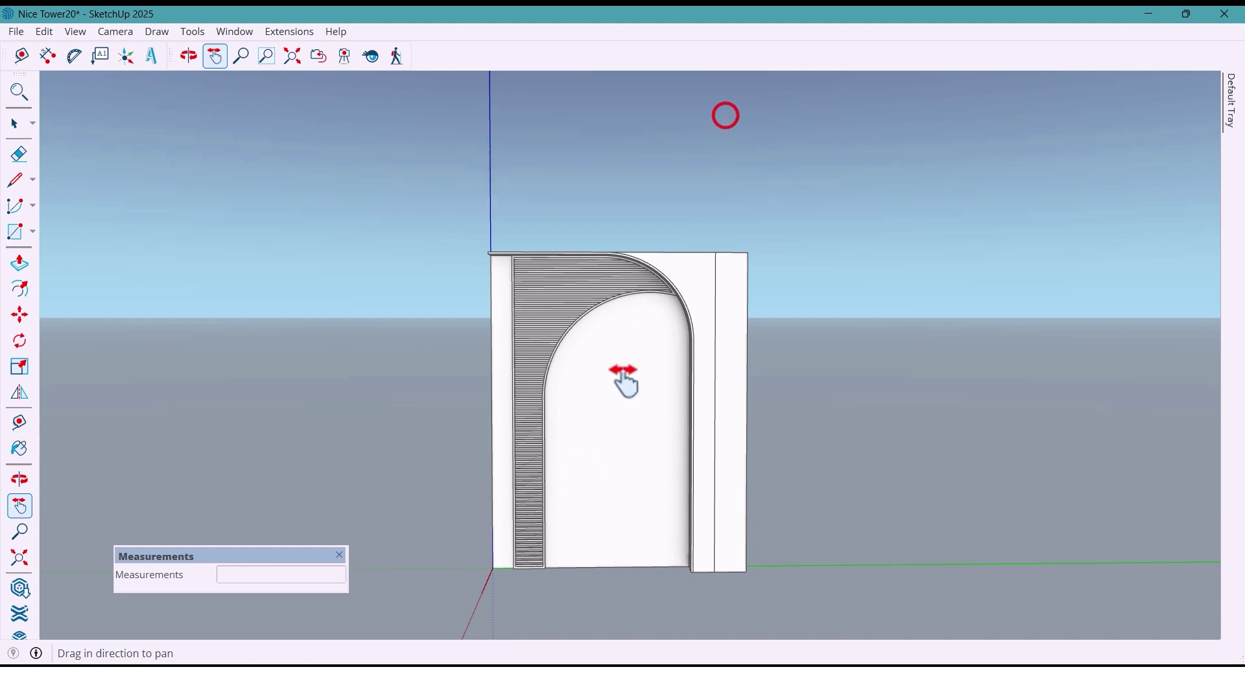
mouse_move(623, 374)
middle_down()
mouse_move(617, 319)
mouse_move(644, 341)
mouse_move(594, 350)
mouse_move(609, 358)
middle_up()
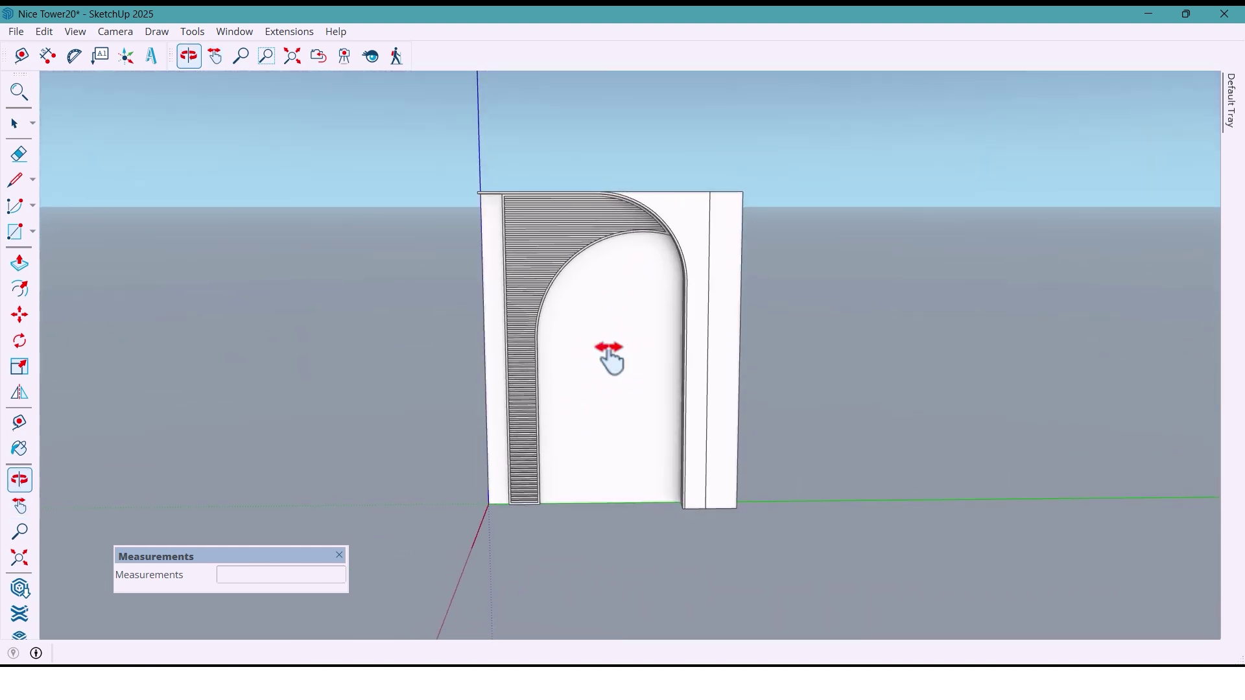
Dimension the panel's base width from the origin corner to the inner foot of the curved frame
click(47, 55)
middle_drag(634, 417, 525, 486)
scroll(512, 499, up, 5)
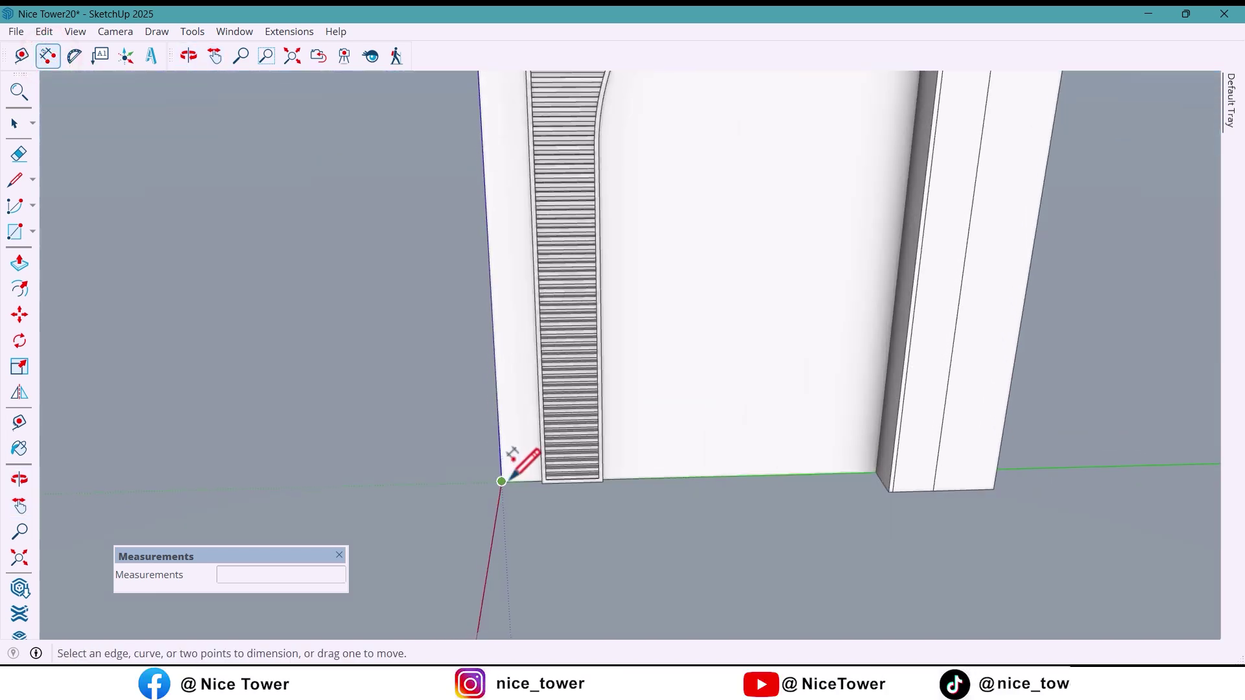
click(510, 490)
middle_drag(700, 478, 848, 512)
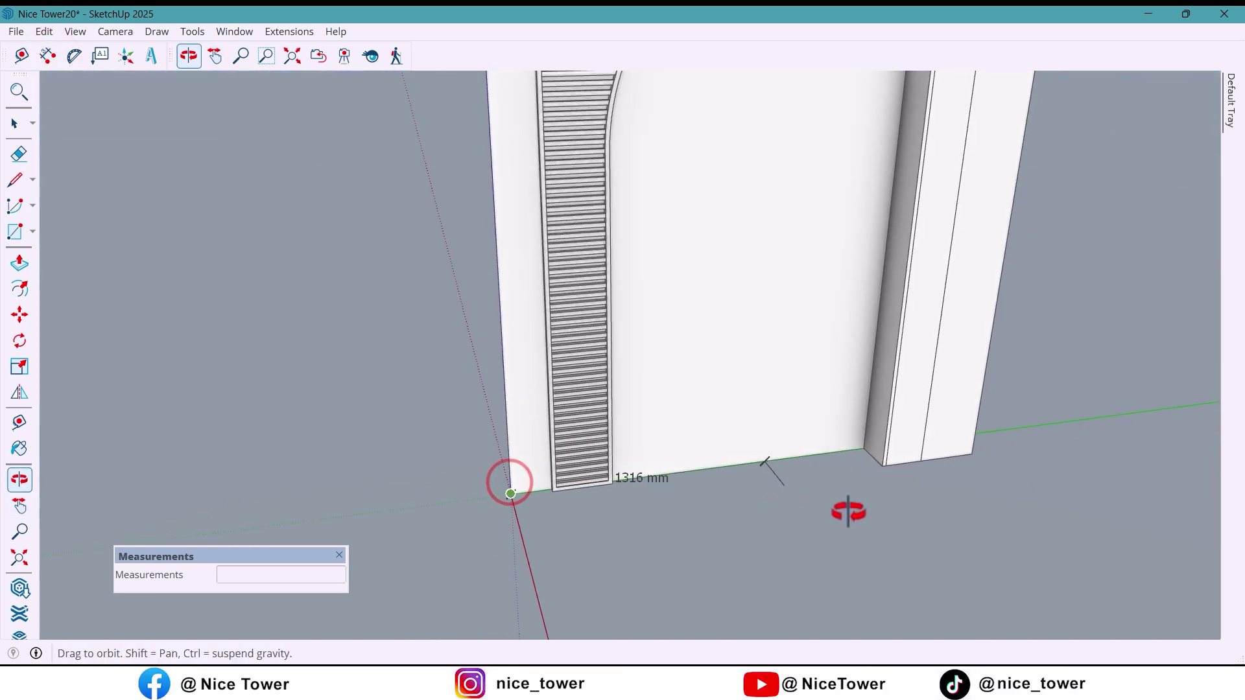
click(863, 447)
click(901, 495)
scroll(814, 451, down, 3)
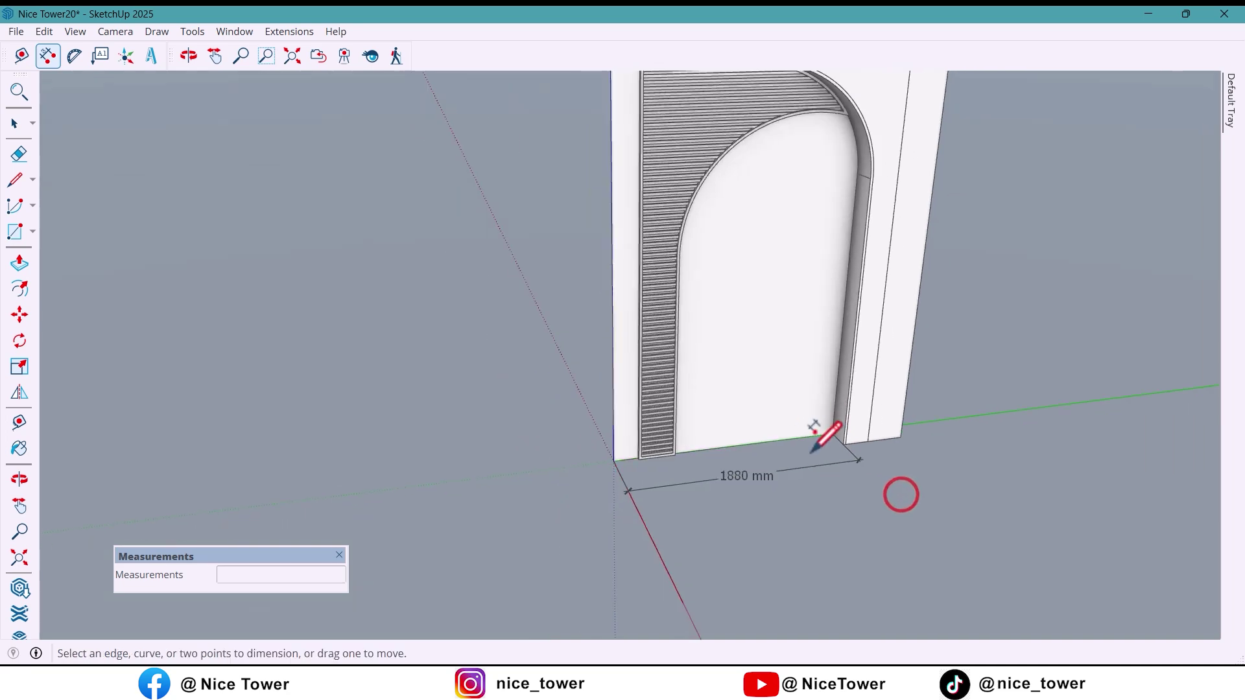
Draw a 200 mm by 1880 mm rectangle on the ground in front of the panel, starting on the red axis
middle_drag(811, 453, 582, 406)
scroll(582, 406, down, 3)
middle_drag(661, 418, 671, 447)
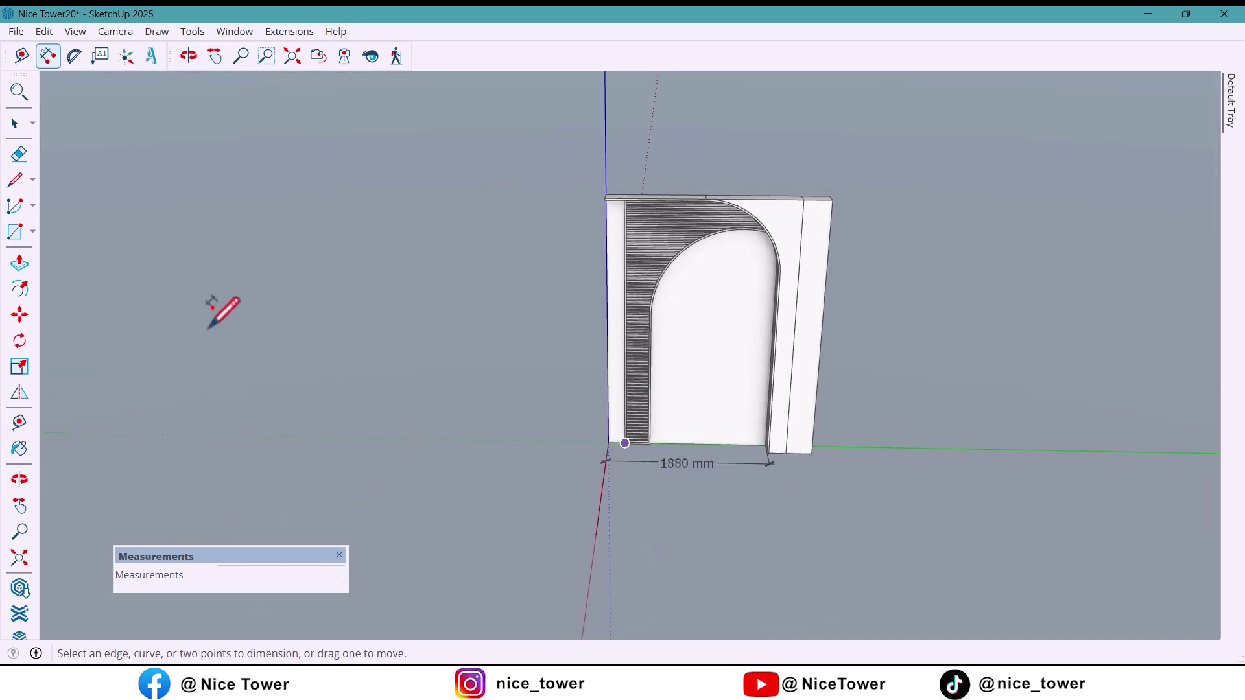
click(15, 232)
middle_drag(570, 447, 611, 459)
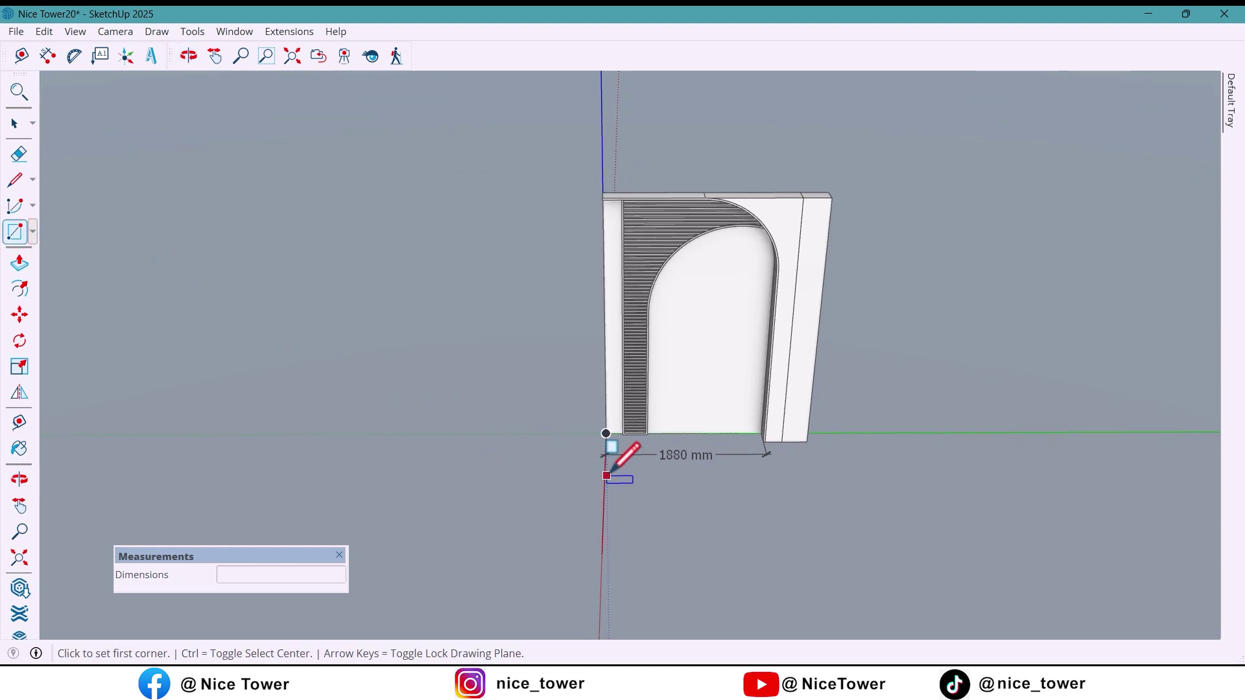
click(607, 475)
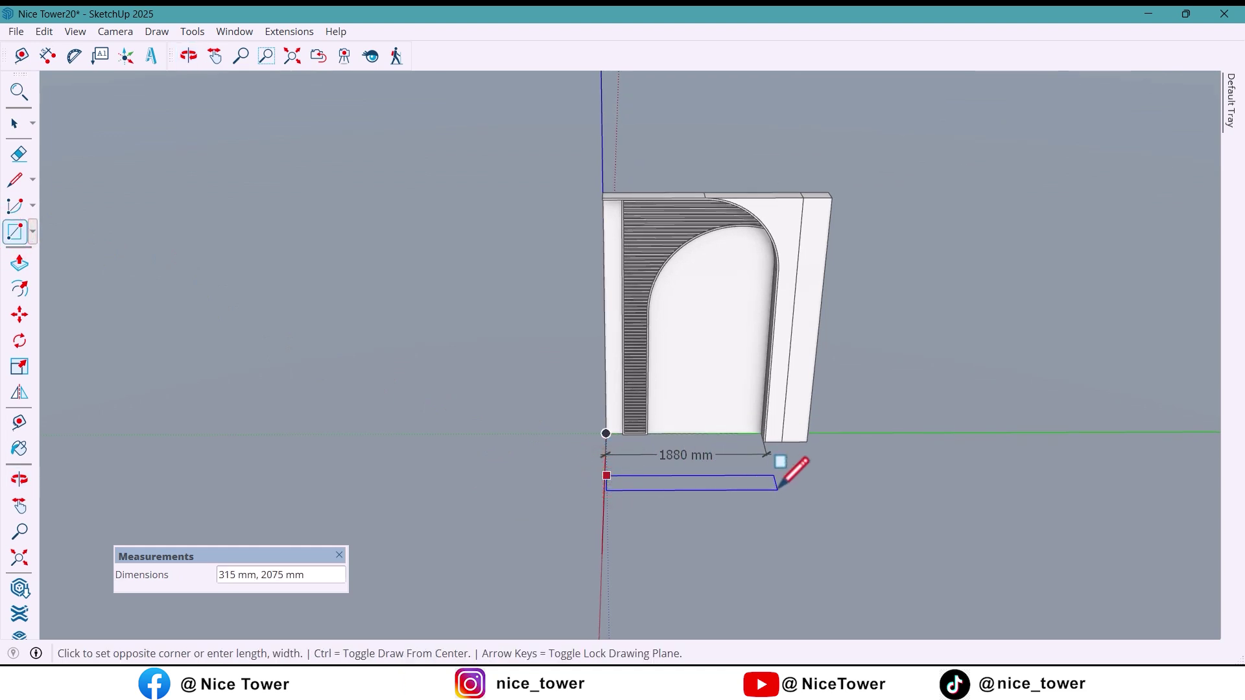
scroll(778, 487, up, 3)
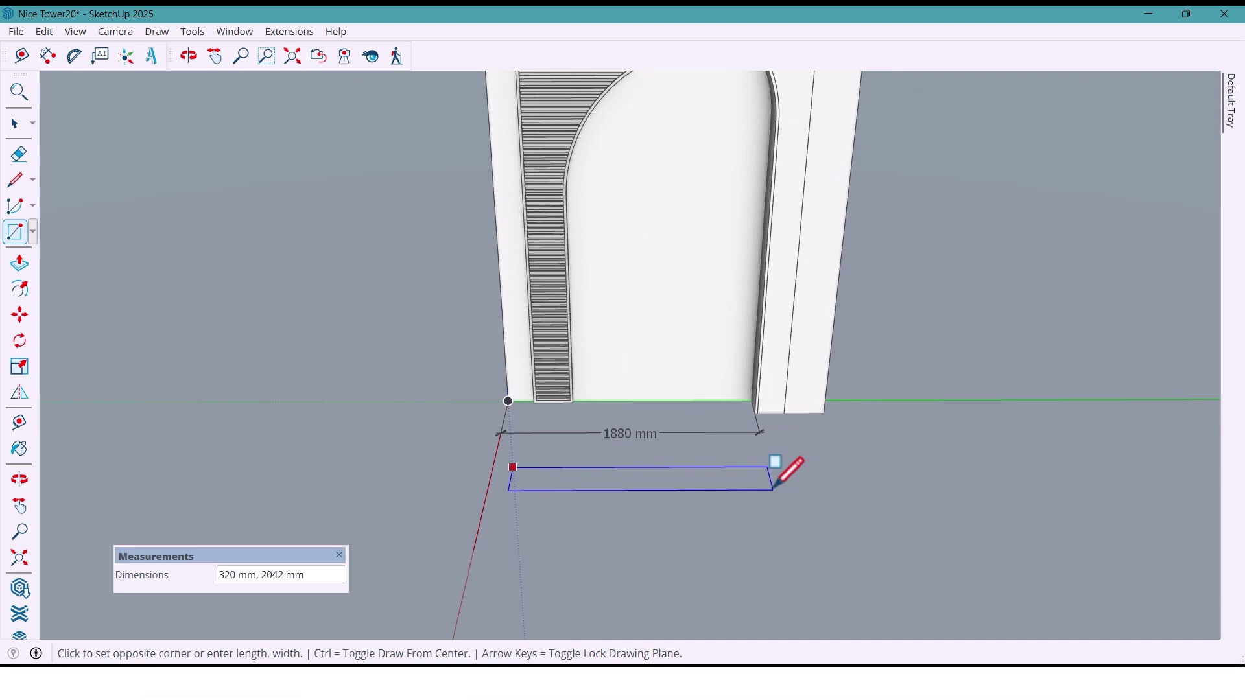
key(Escape)
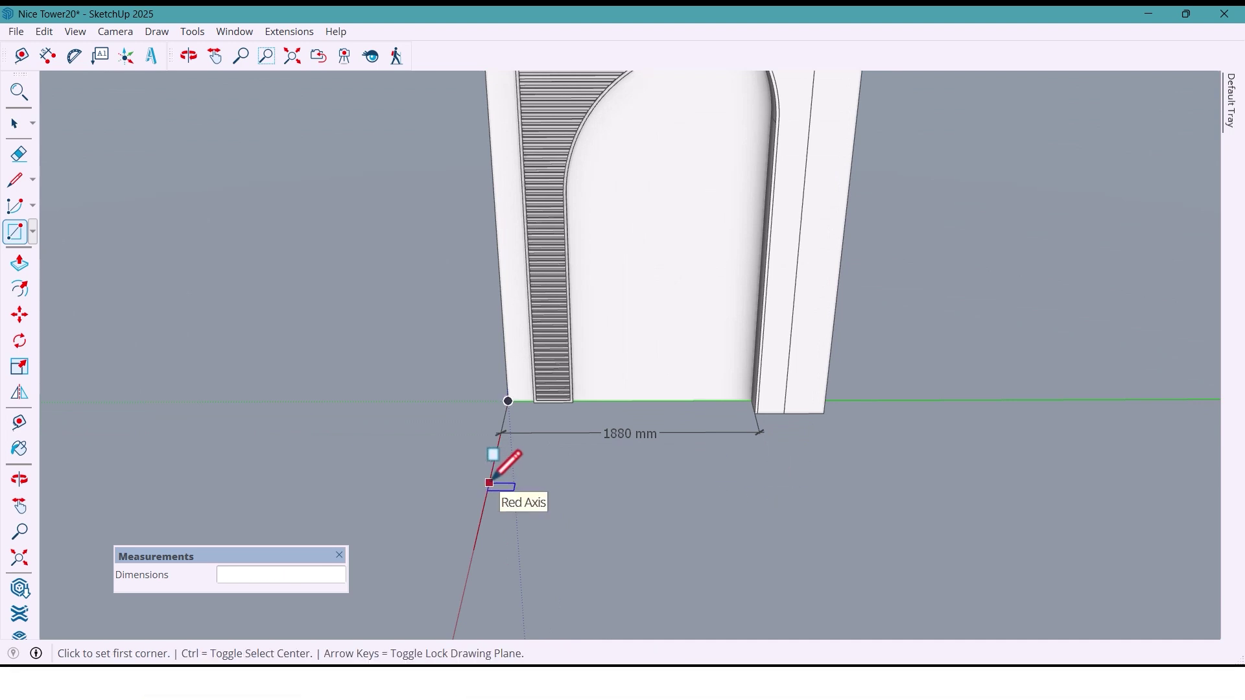
click(490, 482)
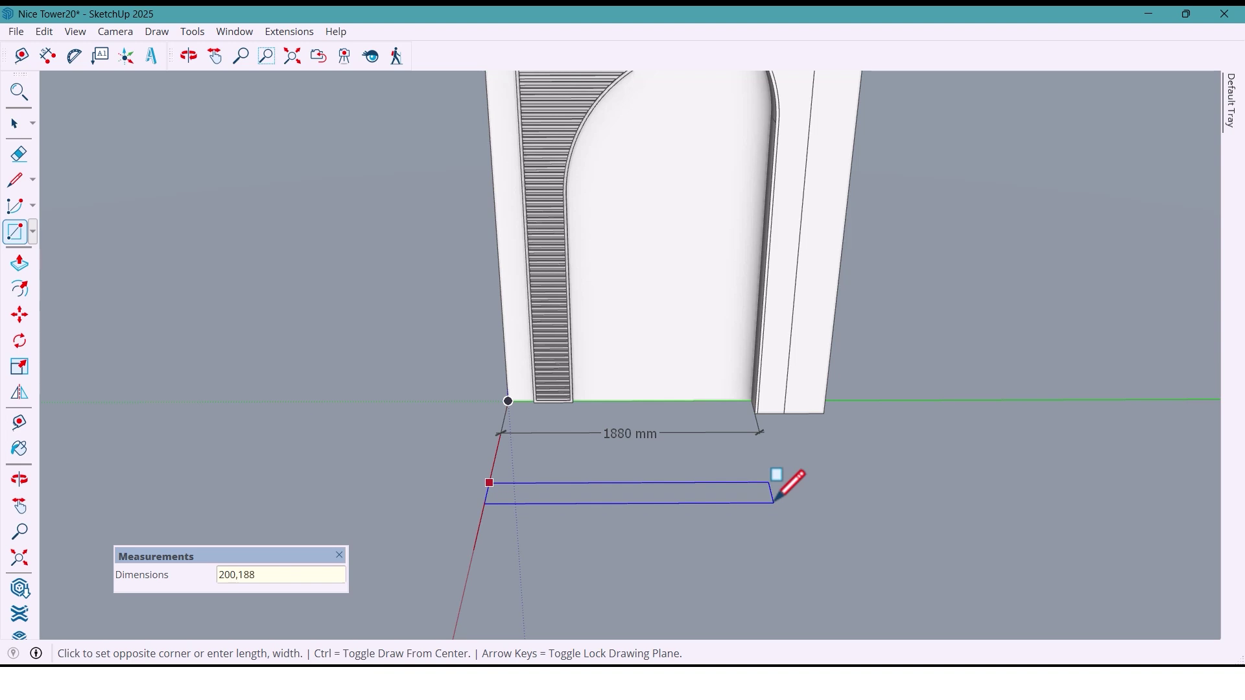
key(Return)
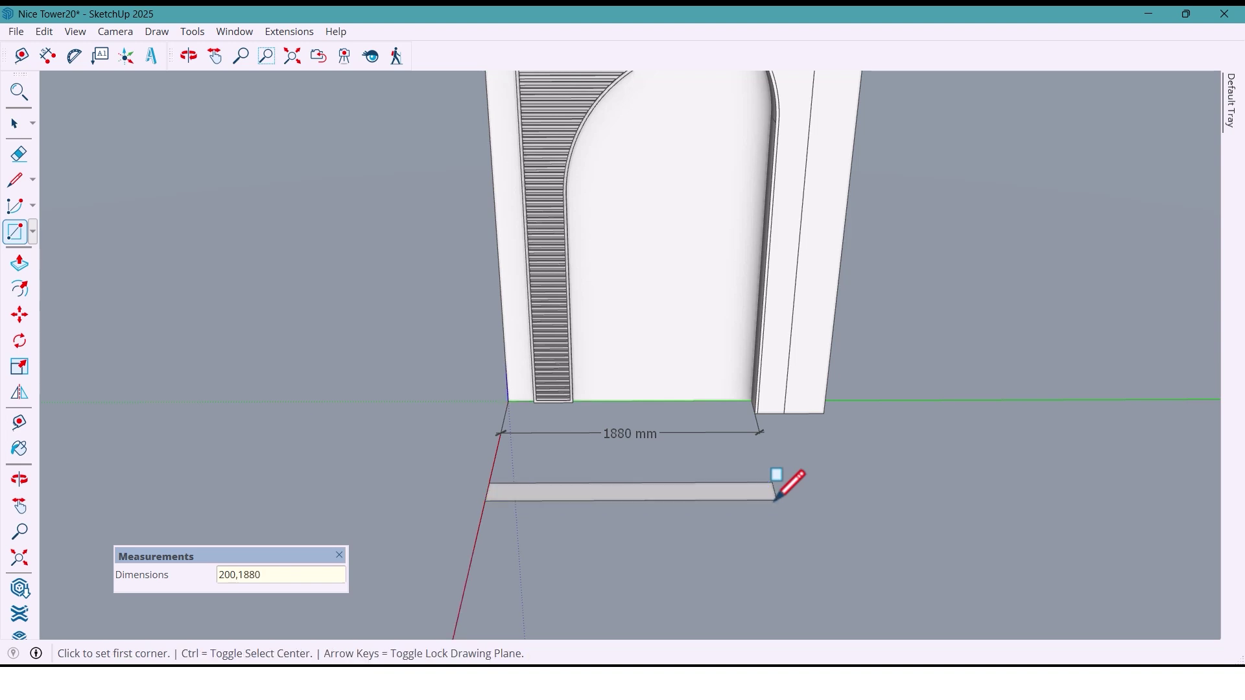
Push/pull the ground rectangle up 150 mm to form the shelf block
middle_drag(735, 512, 707, 522)
shift+middle_drag(538, 483, 532, 557)
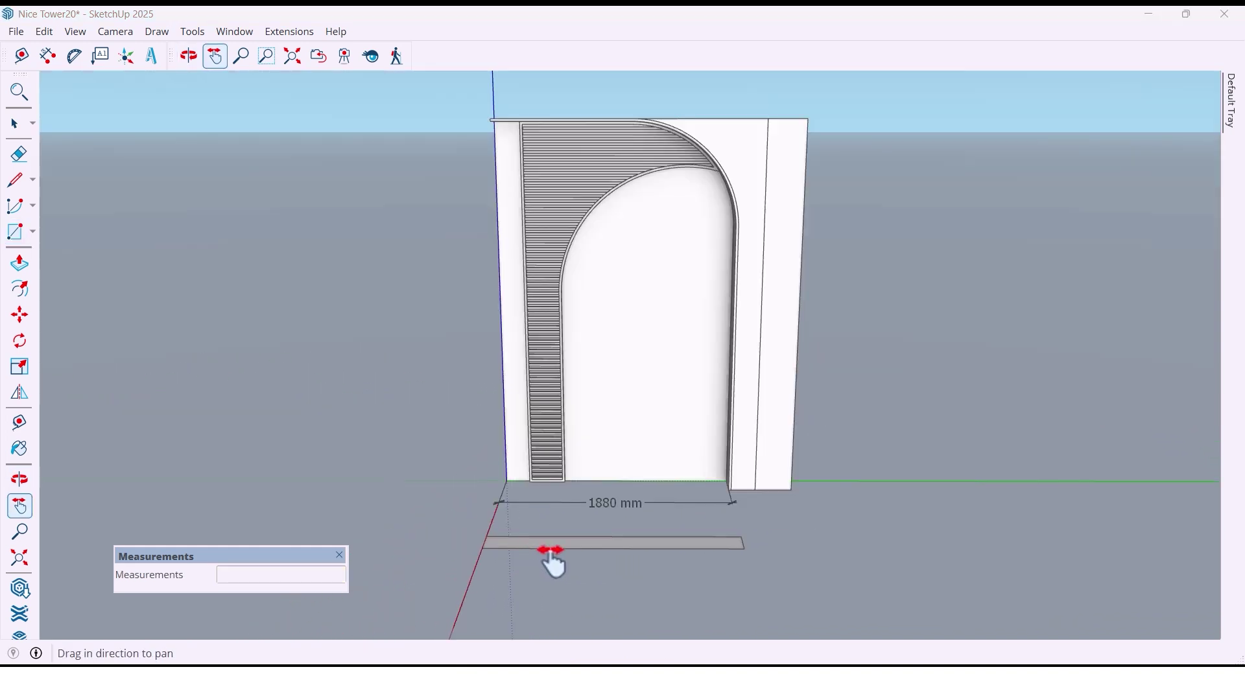
click(20, 267)
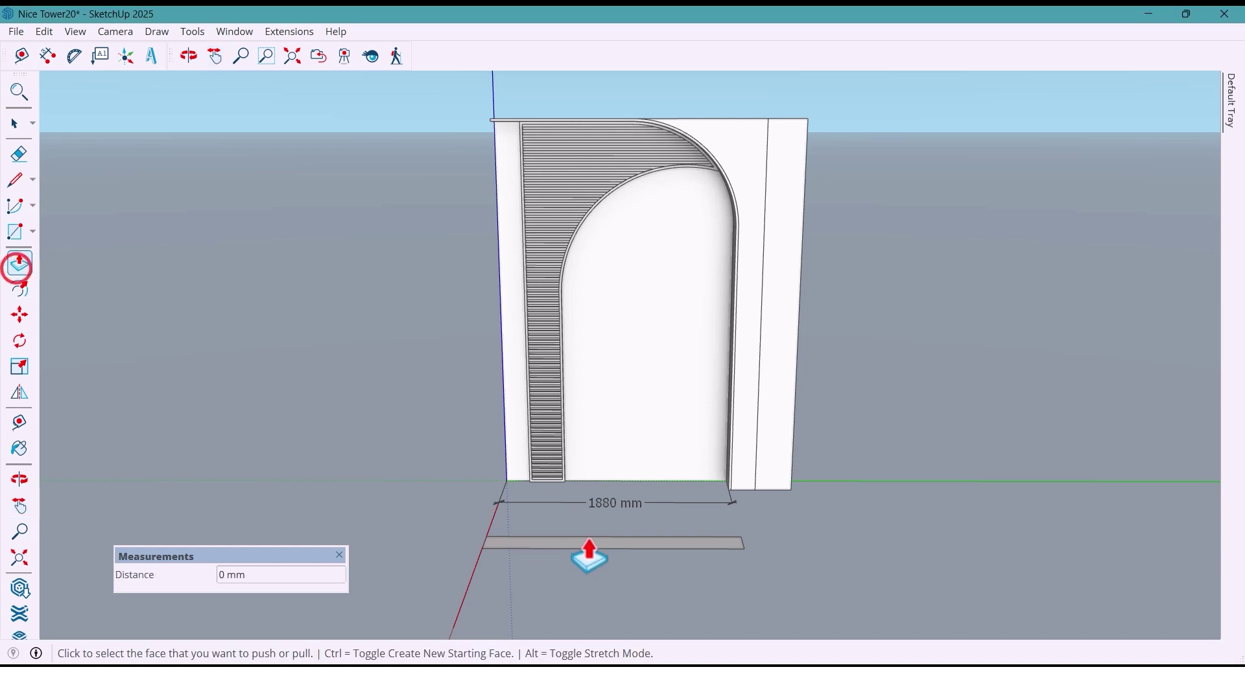
click(622, 540)
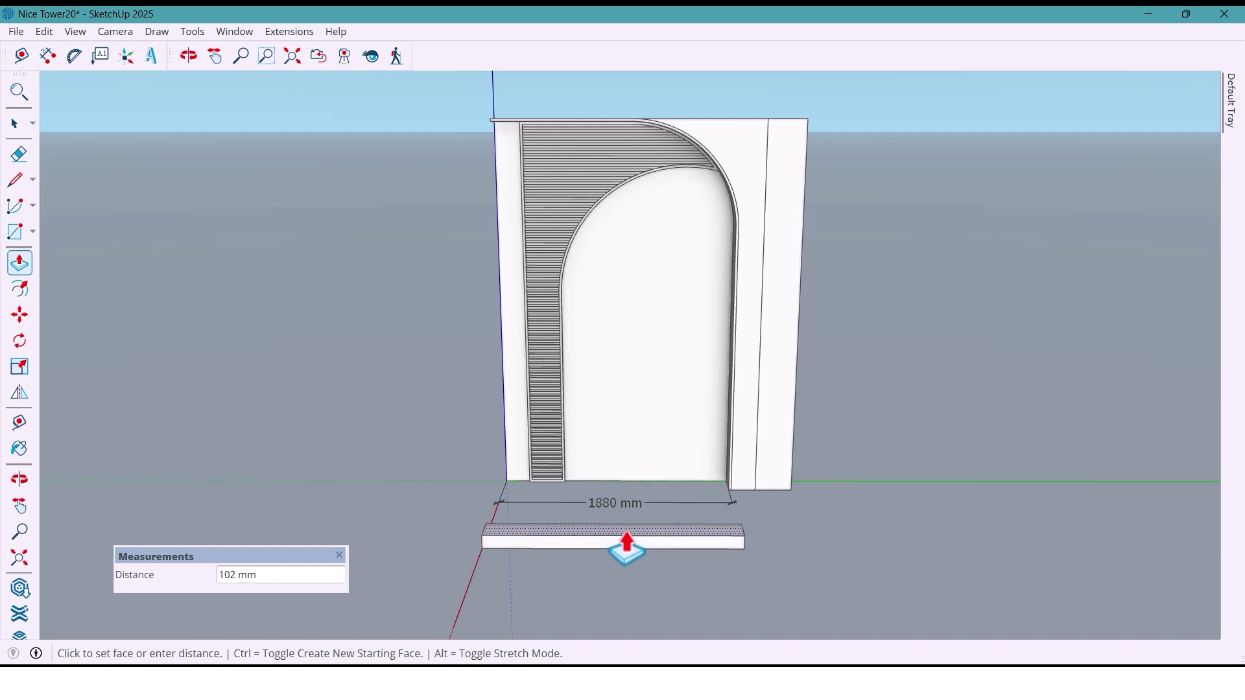
text(150)
key(Return)
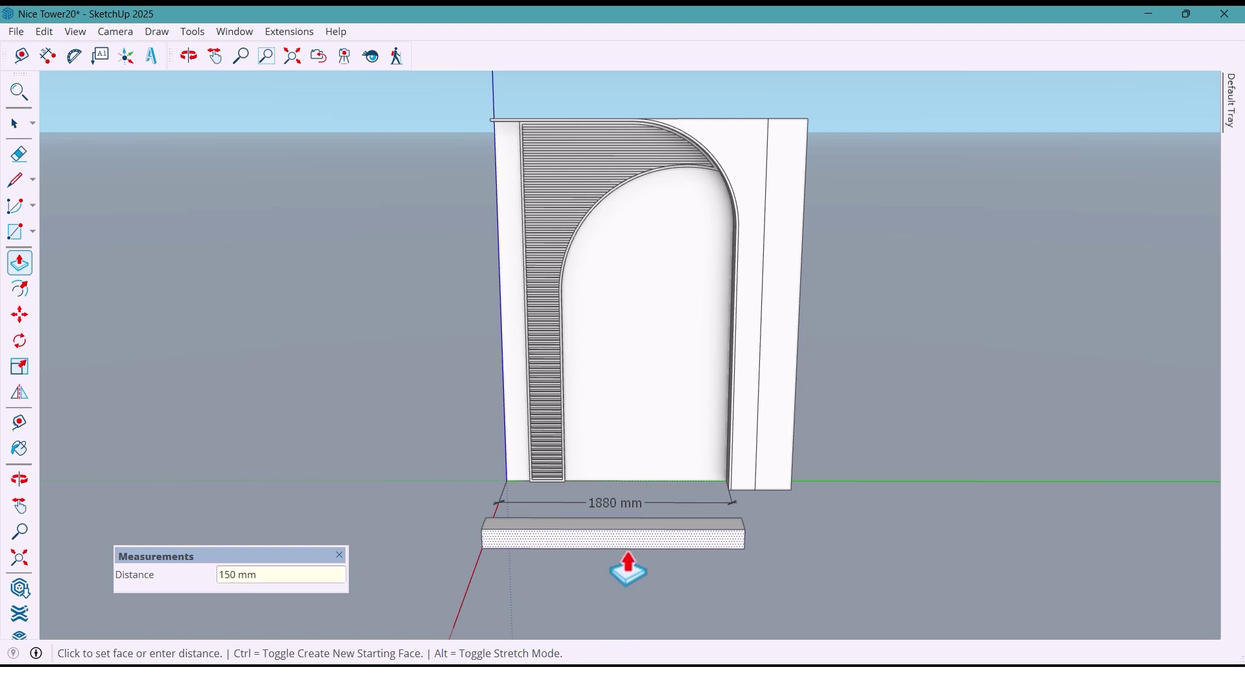
Offset the outline of the shelf block's front face slightly inward to form a thin border
mouse_move(625, 568)
middle_down()
mouse_move(628, 541)
mouse_move(627, 554)
middle_up()
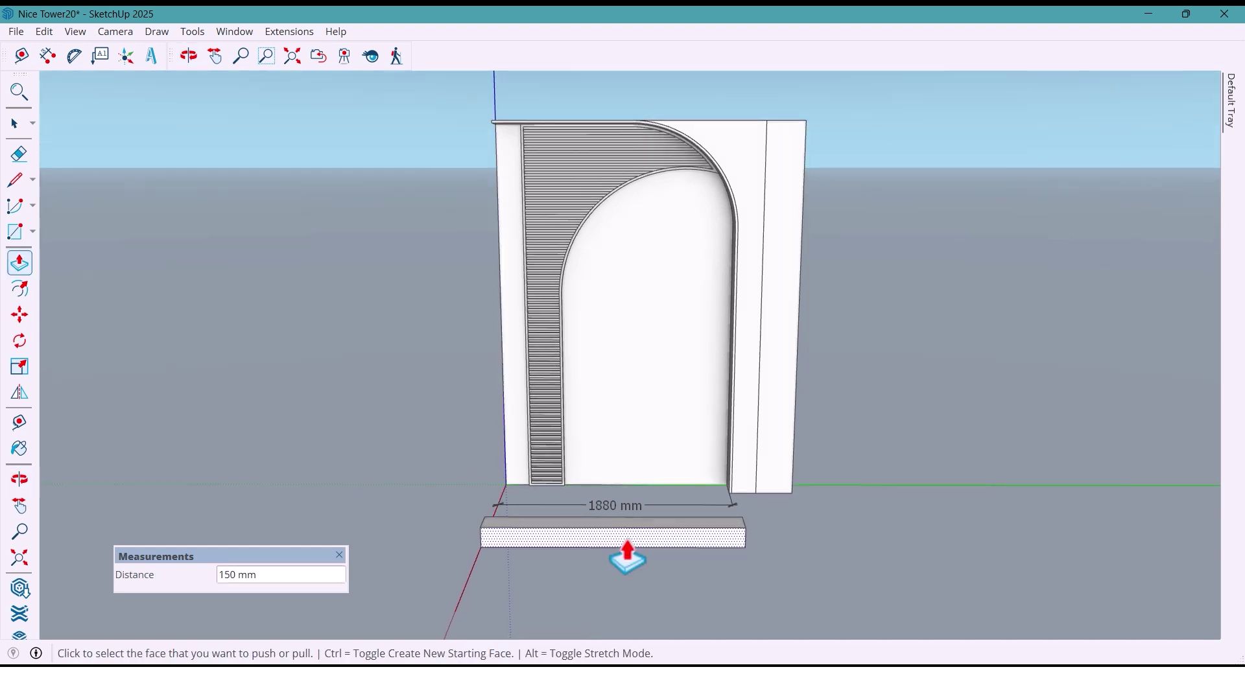
click(22, 286)
scroll(524, 559, up, 4)
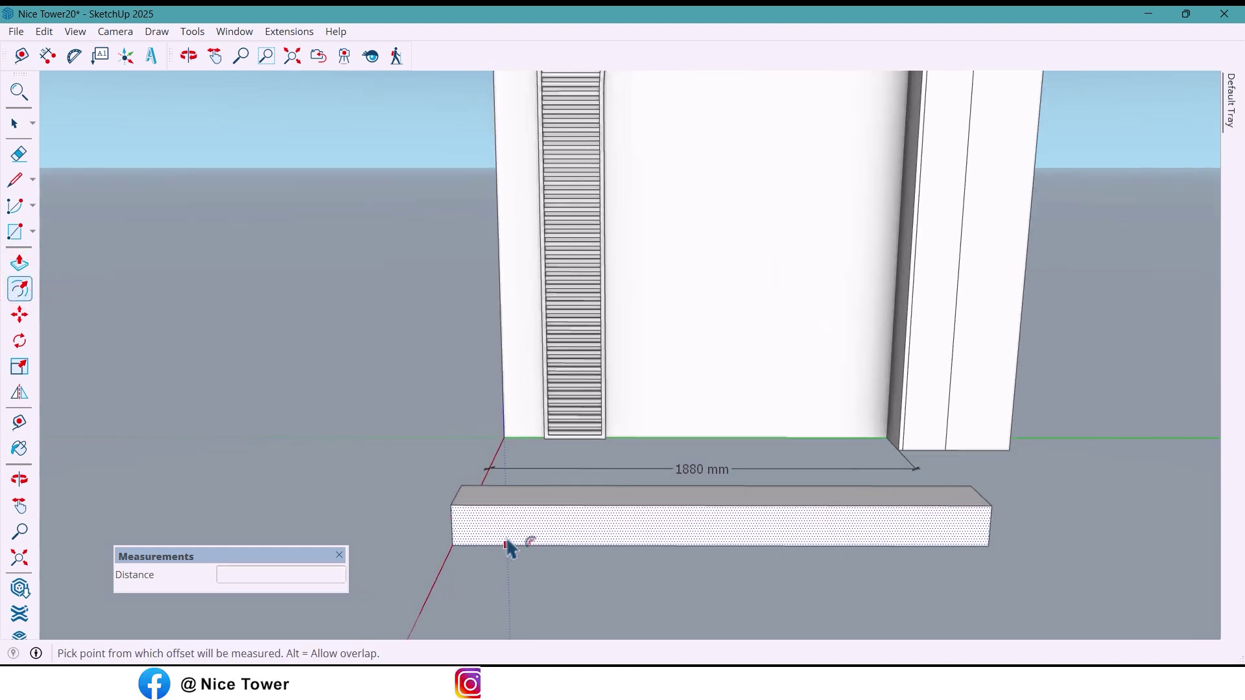
click(505, 538)
text(1)
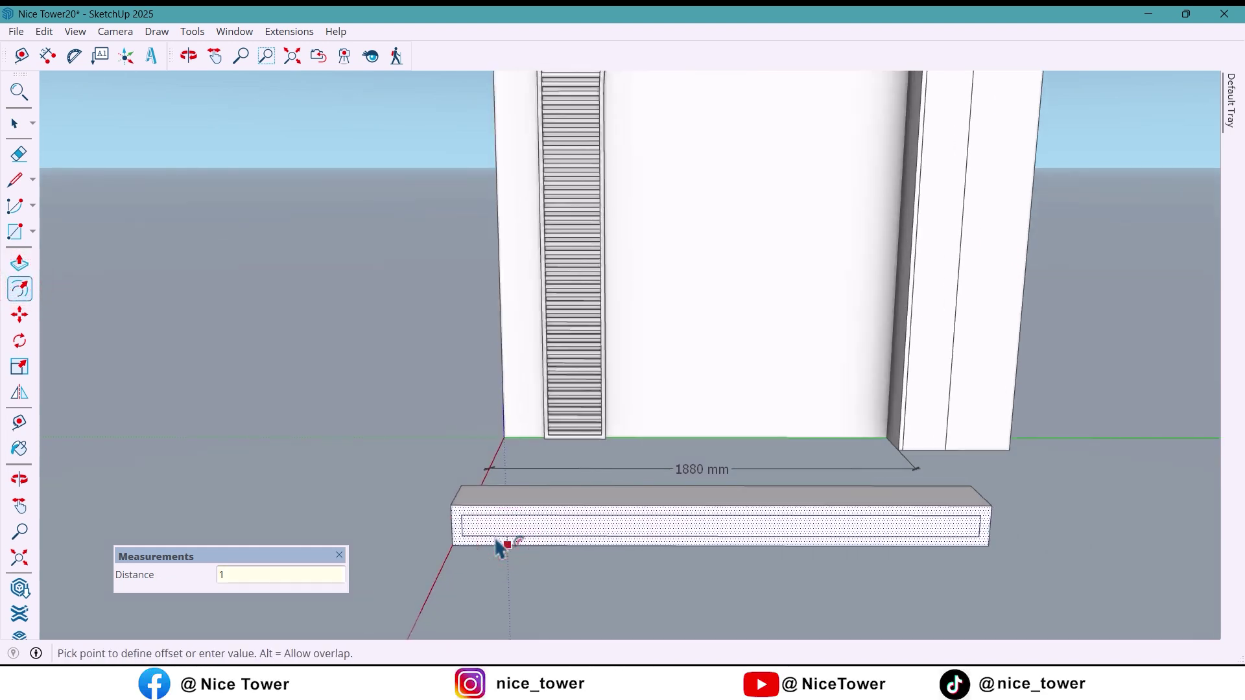
text(4)
key(Return)
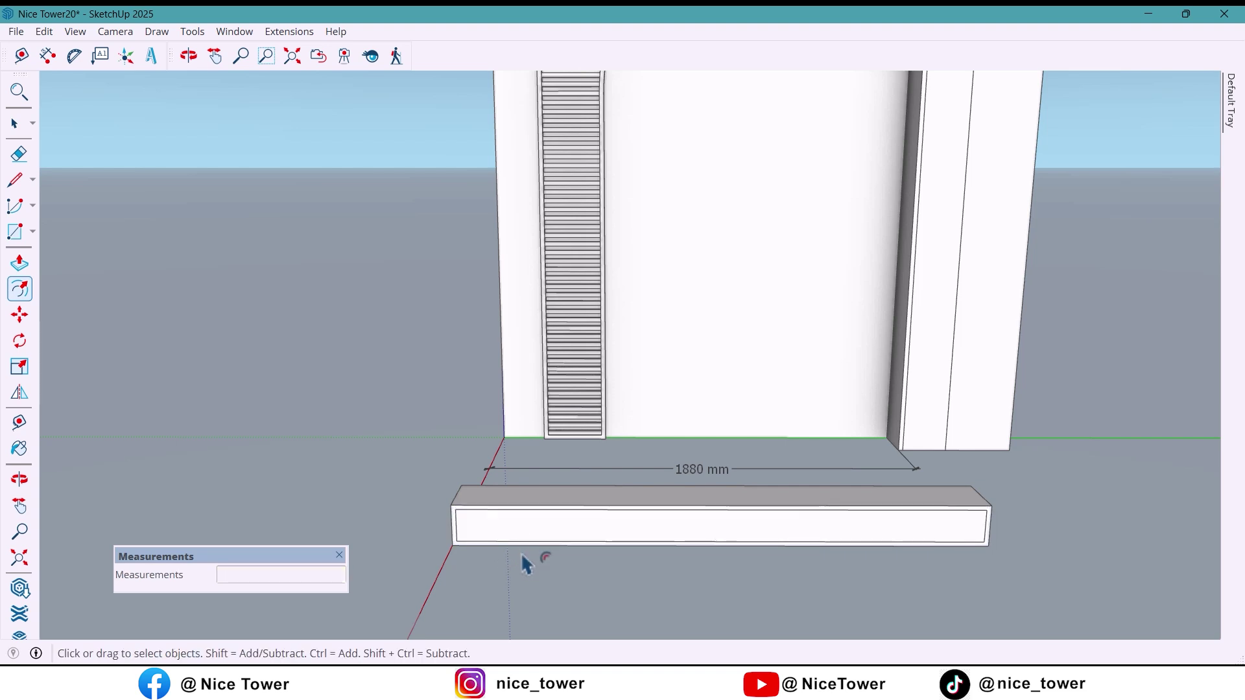
Move the inner outline's lower edge down onto the bottom edge of the shelf block's front face
click(513, 542)
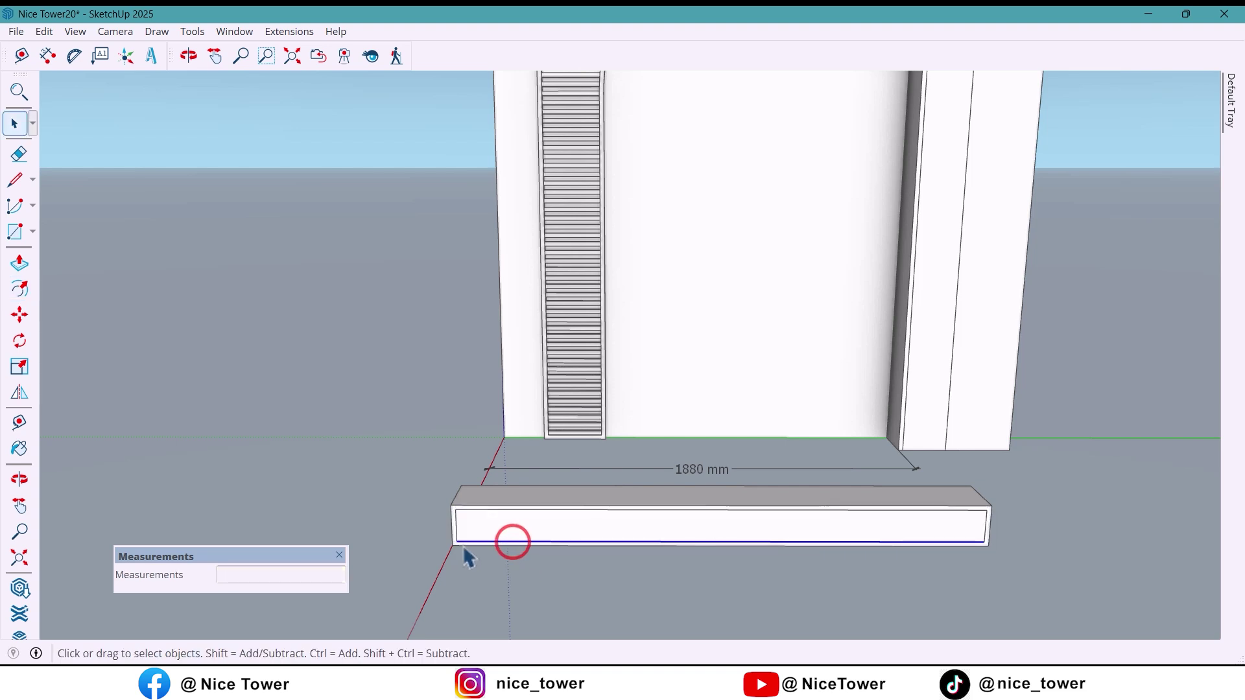
scroll(464, 550, up, 3)
scroll(464, 556, up, 1)
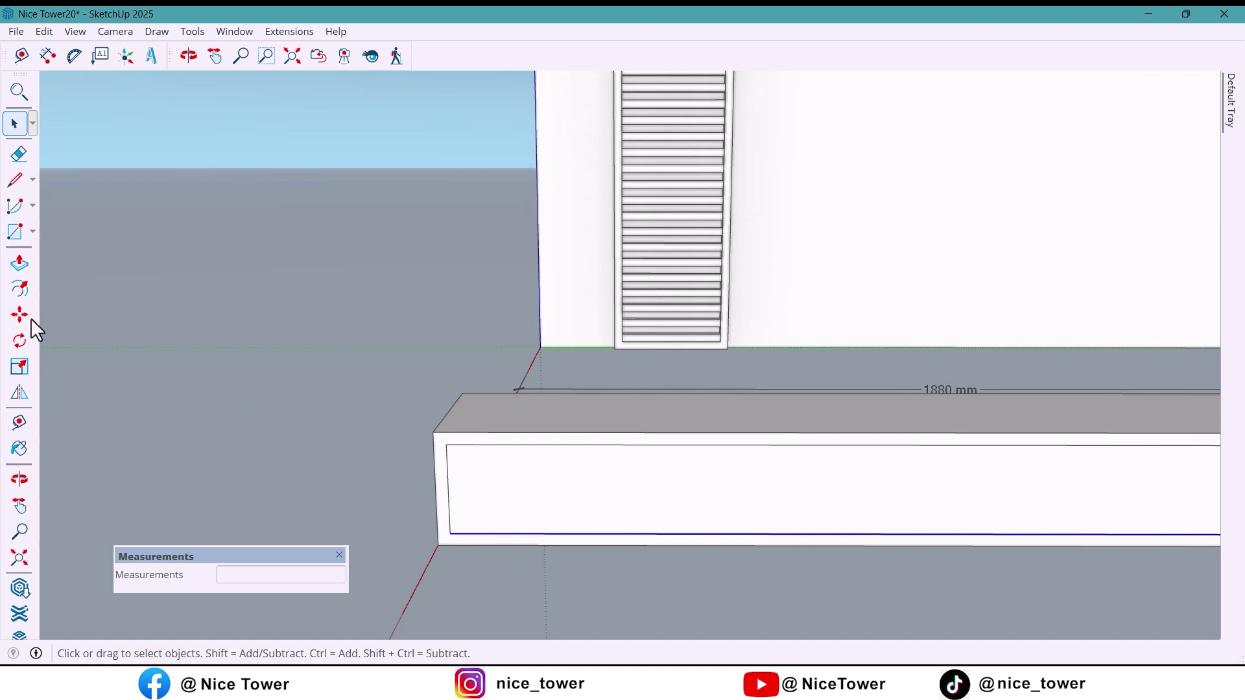
click(30, 319)
click(449, 532)
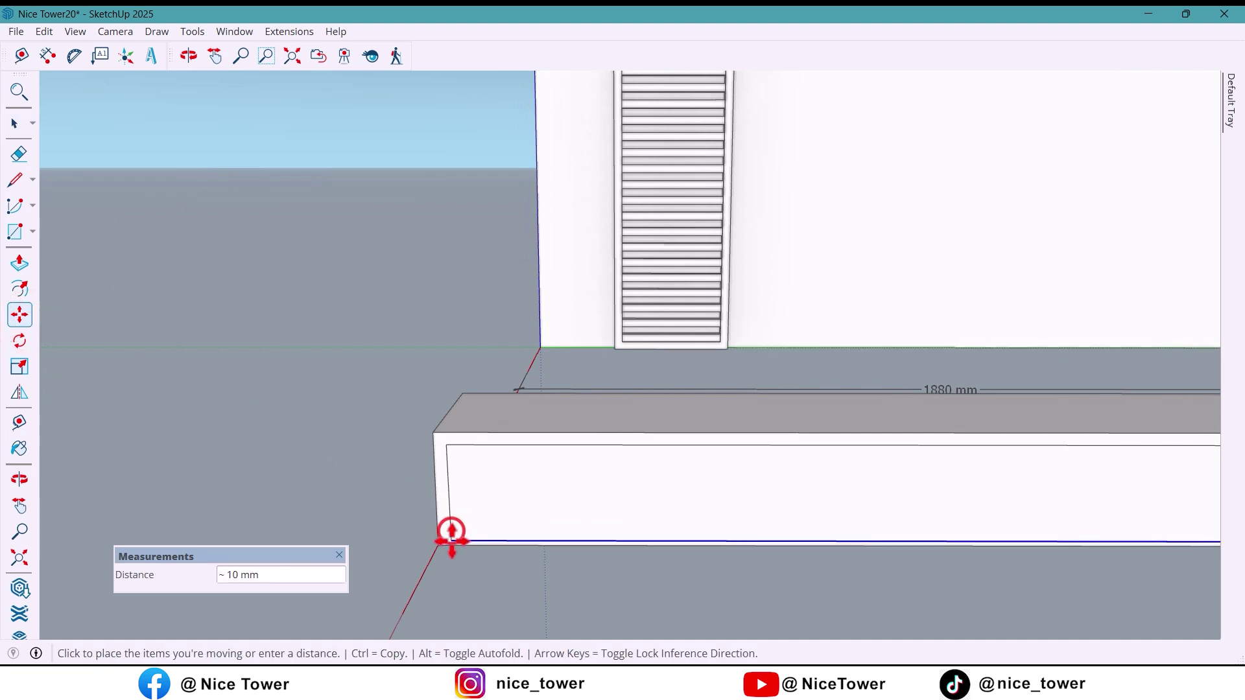
click(448, 544)
middle_drag(416, 533, 523, 477)
scroll(476, 472, up, 3)
scroll(523, 477, down, 2)
drag(490, 469, 616, 490)
middle_drag(616, 490, 639, 511)
scroll(651, 508, down, 2)
key(space)
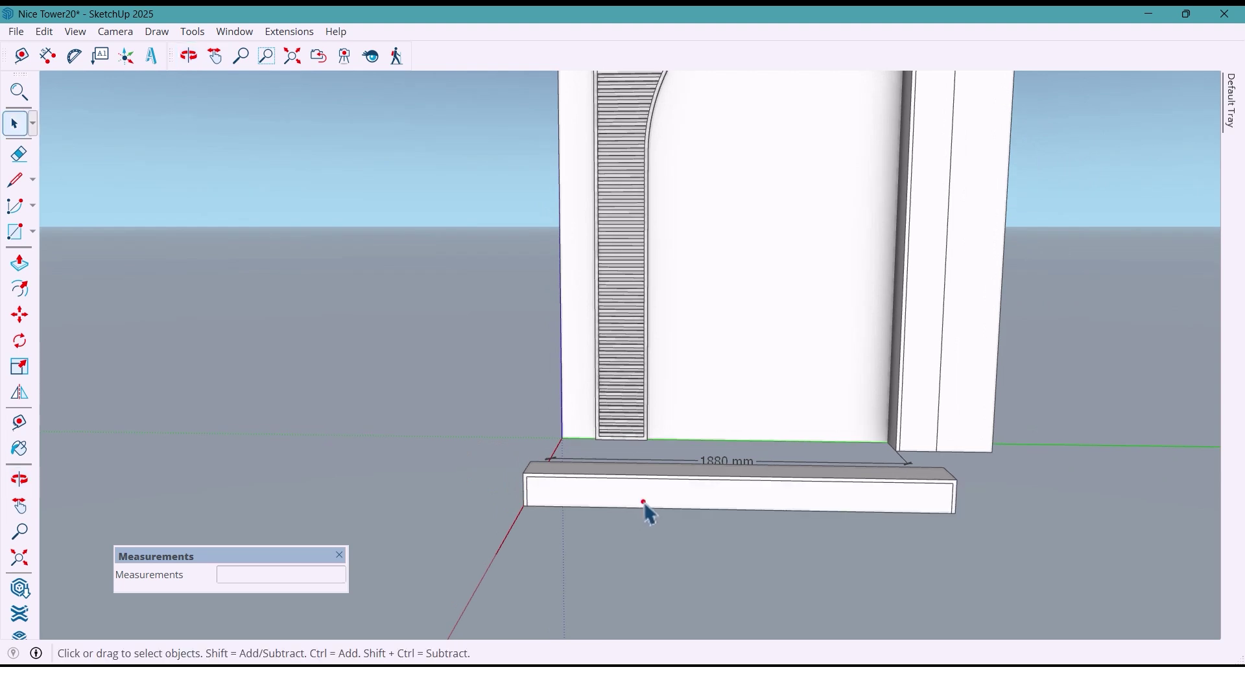
Draw a vertical line from the midpoint of the inner outline's upper edge to the shelf block's bottom edge
click(644, 503)
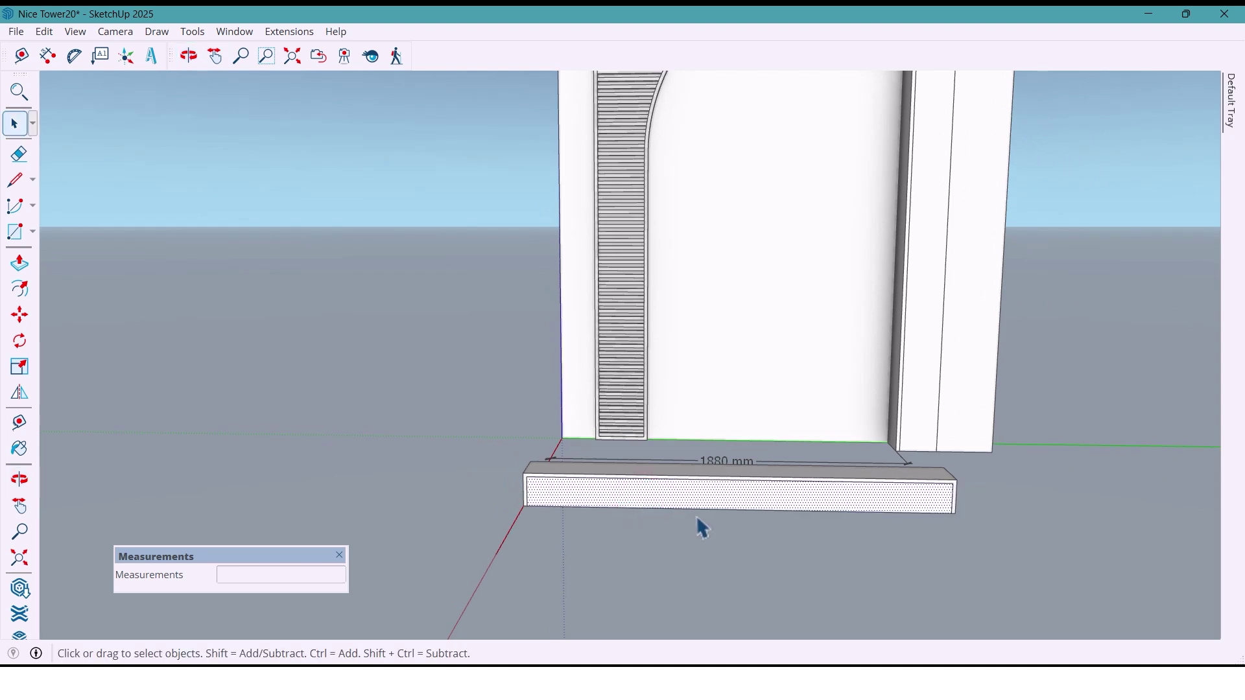
mouse_move(697, 517)
middle_down()
mouse_move(581, 546)
mouse_move(605, 525)
mouse_move(609, 508)
mouse_move(594, 511)
middle_up()
scroll(602, 517, up, 2)
key(h)
drag(602, 517, 625, 512)
key(l)
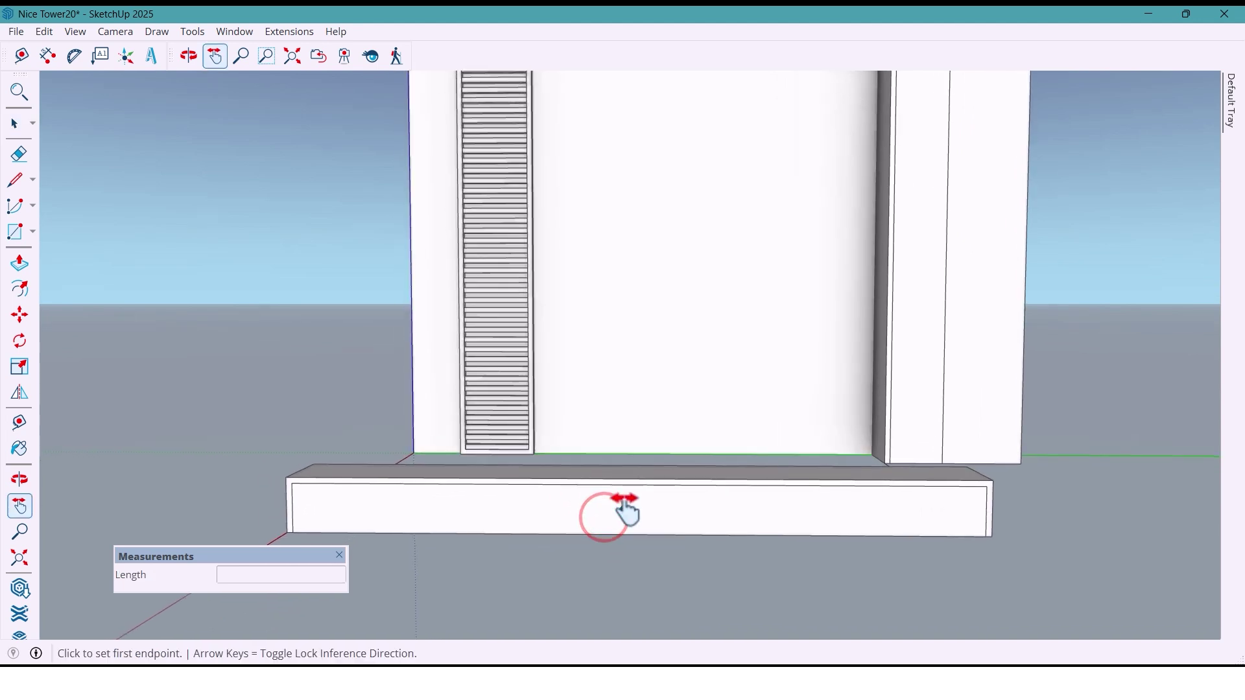
middle_drag(584, 517, 592, 503)
scroll(591, 501, down, 2)
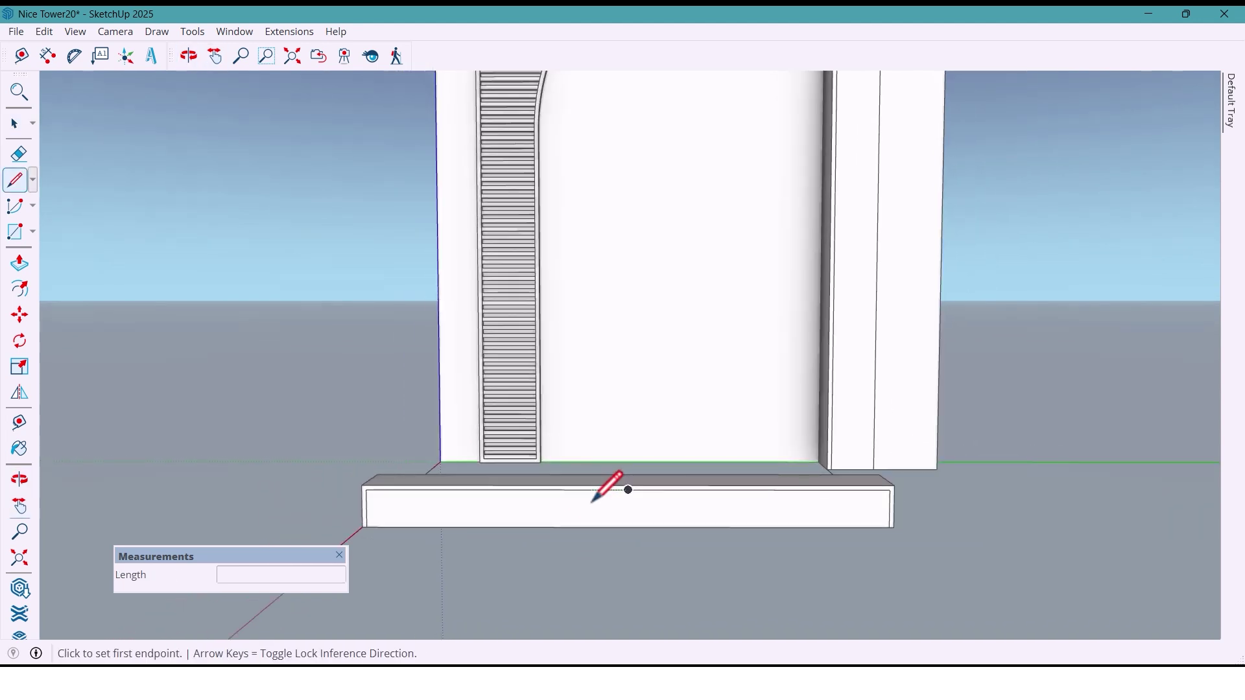
scroll(627, 489, up, 1)
click(626, 488)
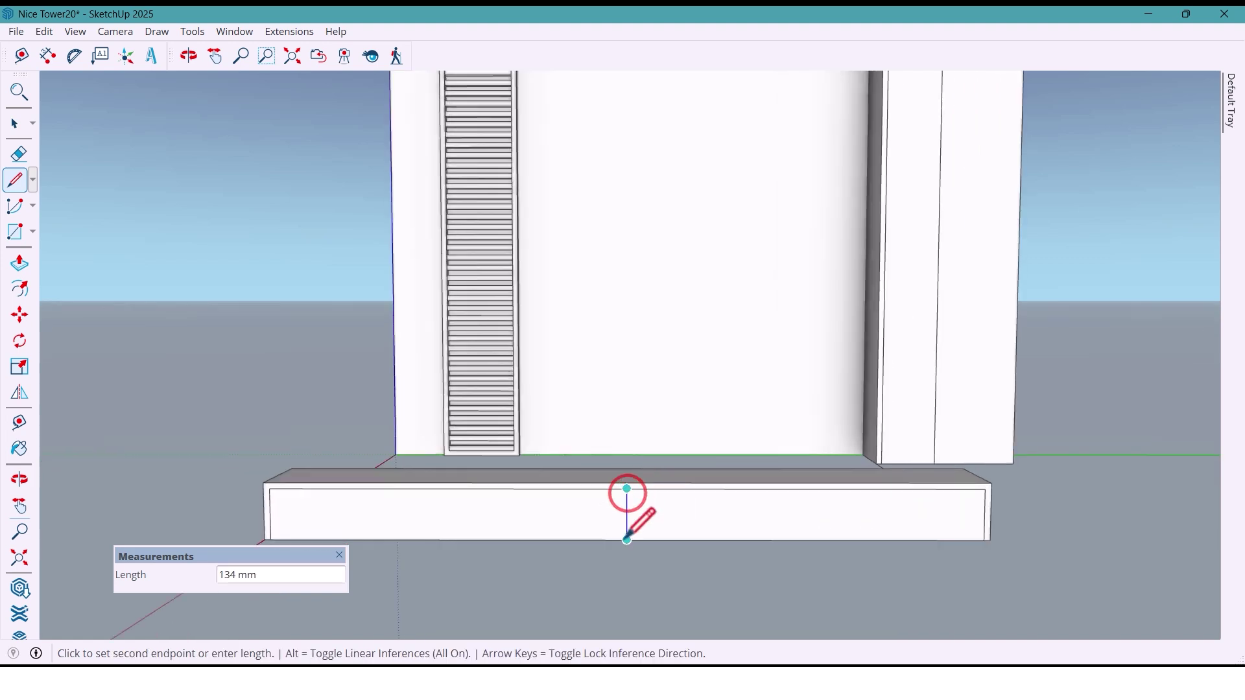
click(626, 540)
Round the inner outline's upper left corner with a two-point arc fillet of 67 mm radius
middle_drag(625, 536, 647, 535)
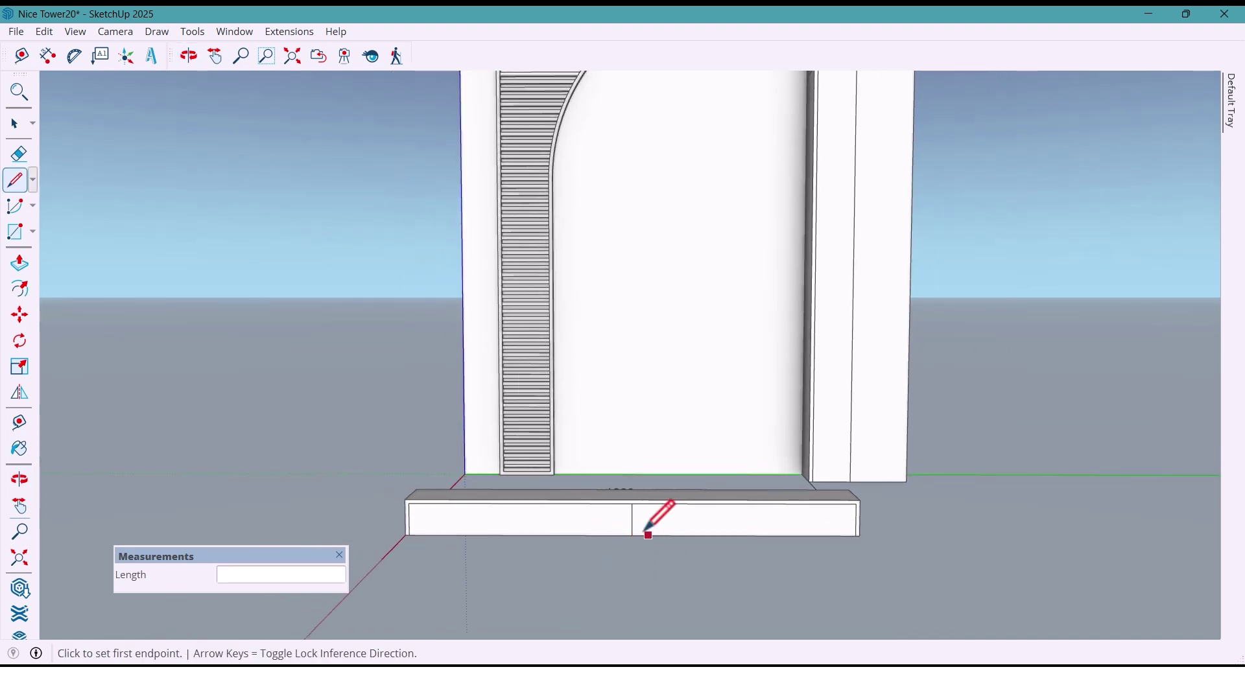
click(32, 206)
click(55, 250)
scroll(410, 512, up, 5)
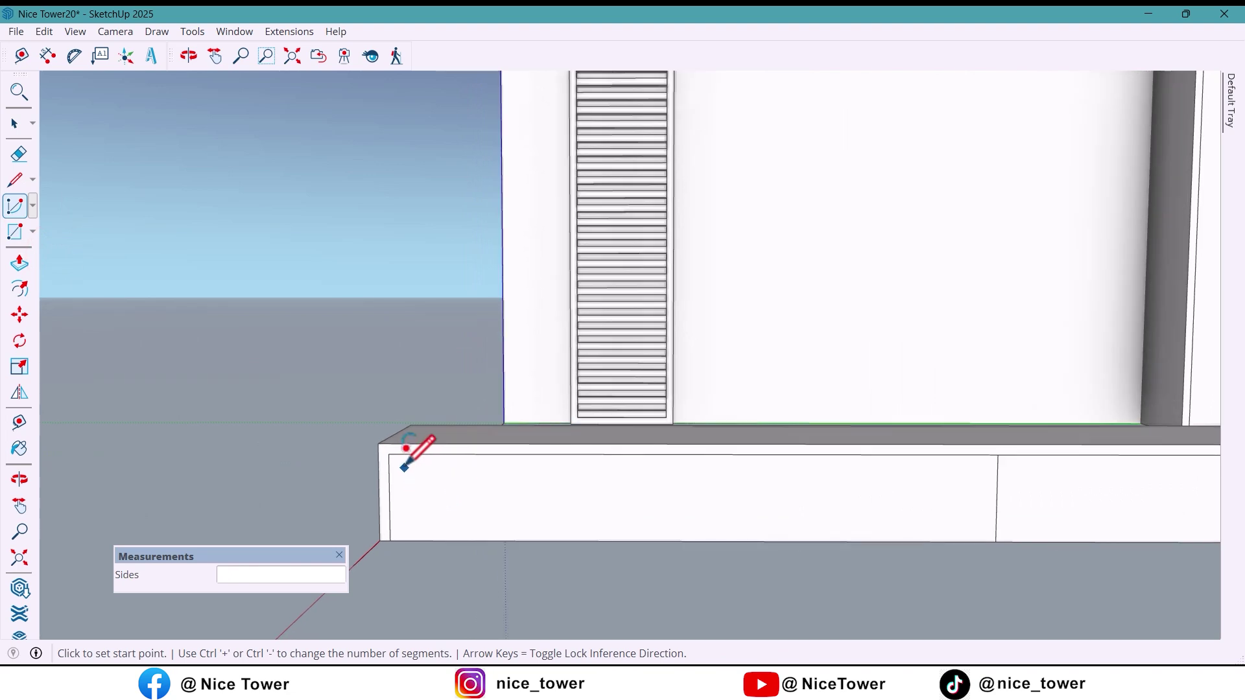
scroll(406, 466, up, 2)
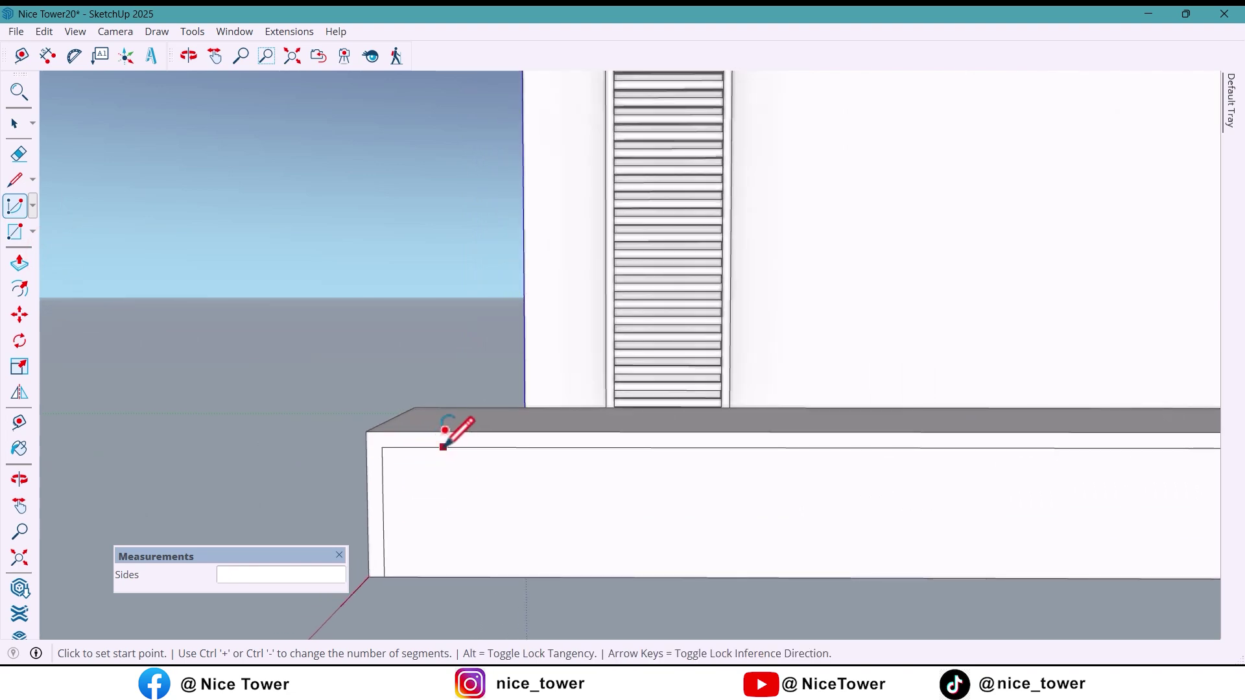
click(383, 512)
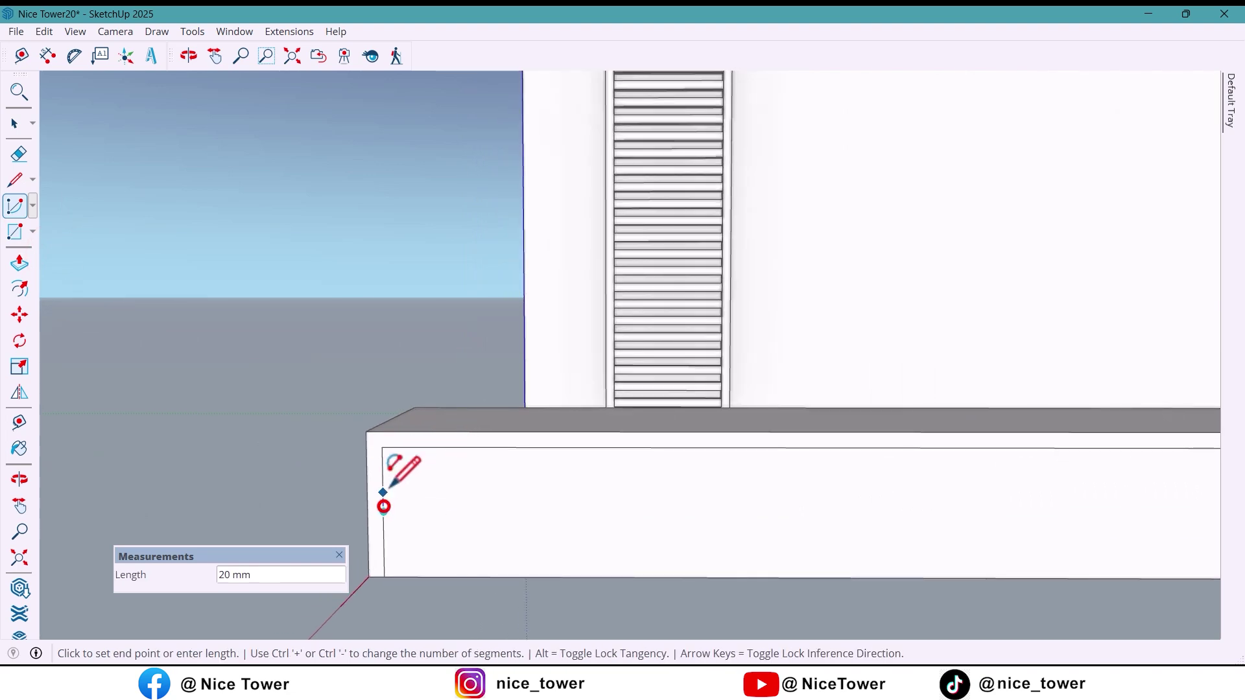
click(436, 447)
scroll(445, 445, down, 2)
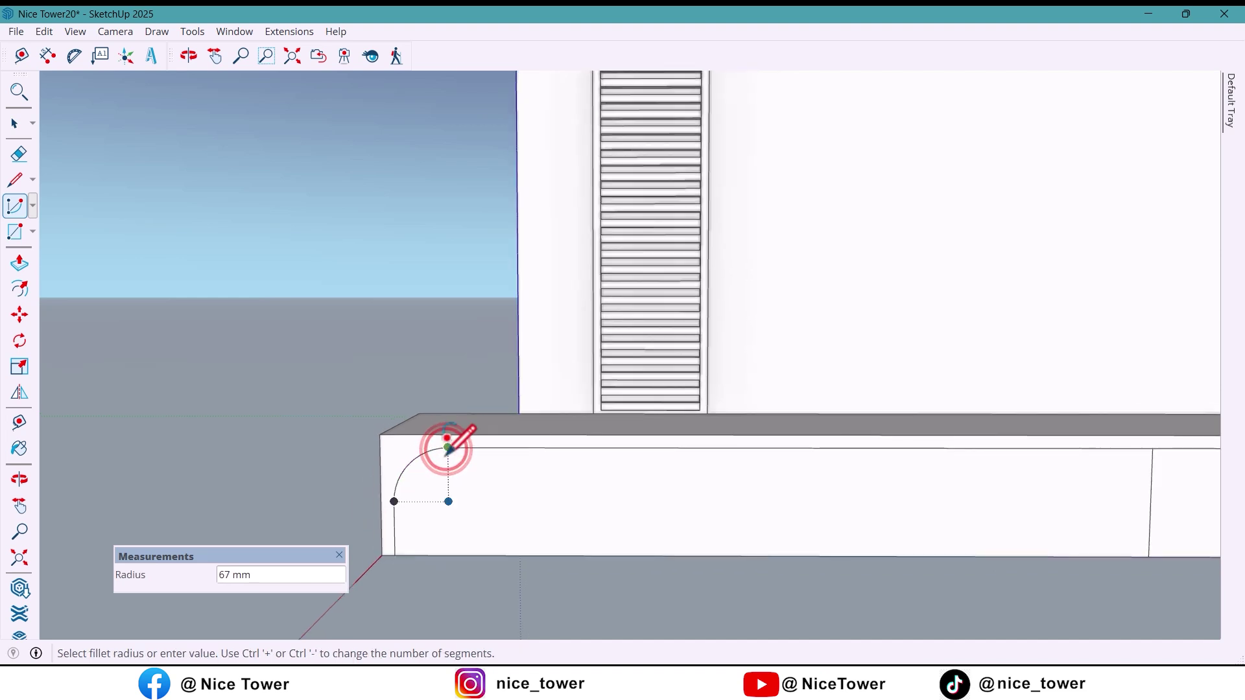
Apply the same 67 mm fillet to the inner outline's upper right corner
scroll(389, 483, down, 4)
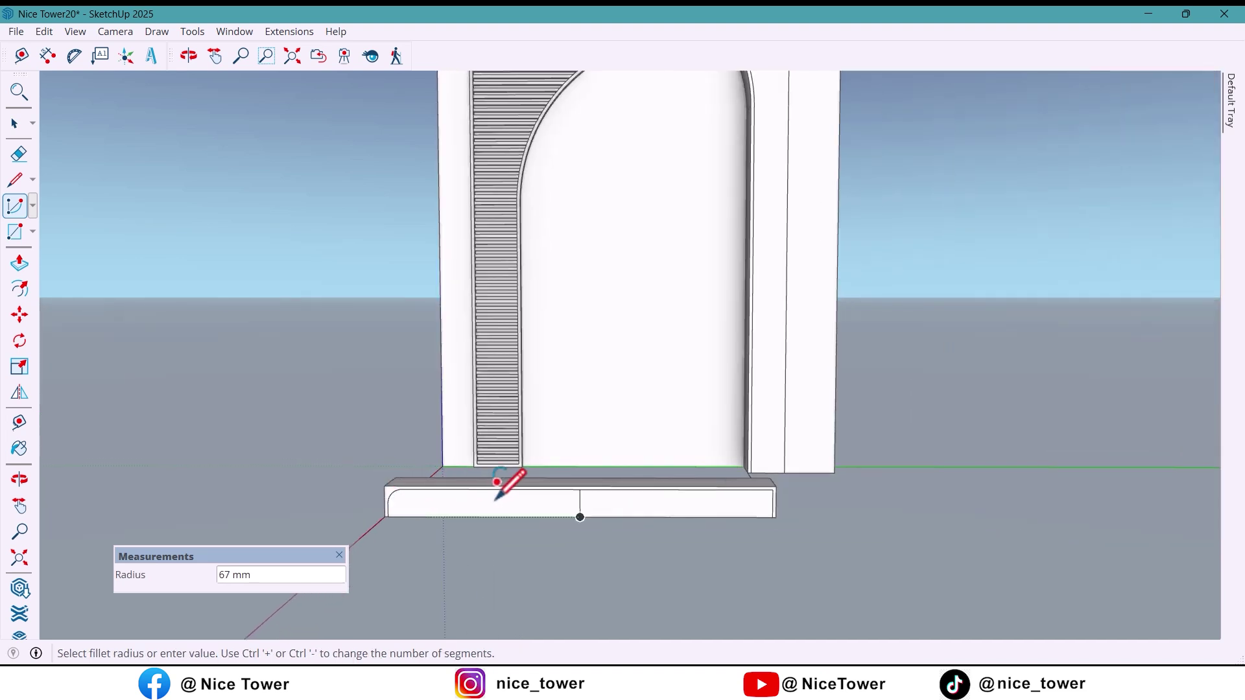
scroll(736, 480, up, 1)
scroll(739, 477, up, 3)
click(799, 486)
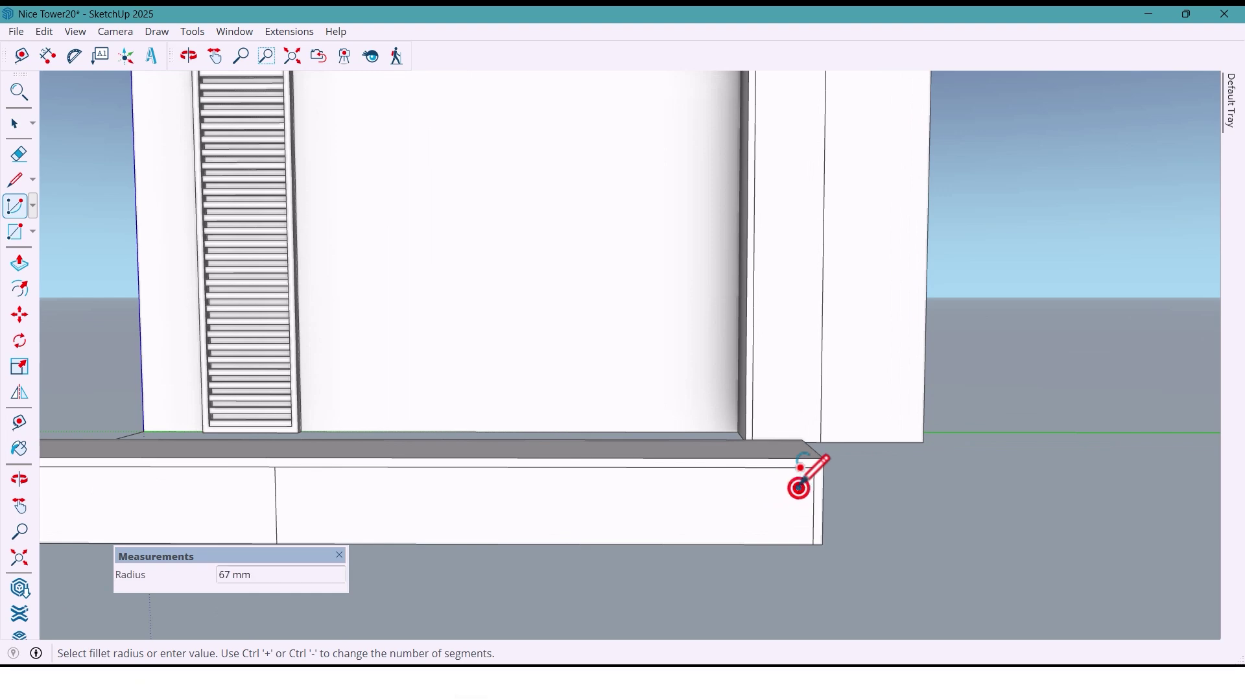
Erase the vertical centre line that divides the shelf block's inner front face
scroll(807, 487, down, 2)
middle_drag(618, 502, 373, 326)
key(space)
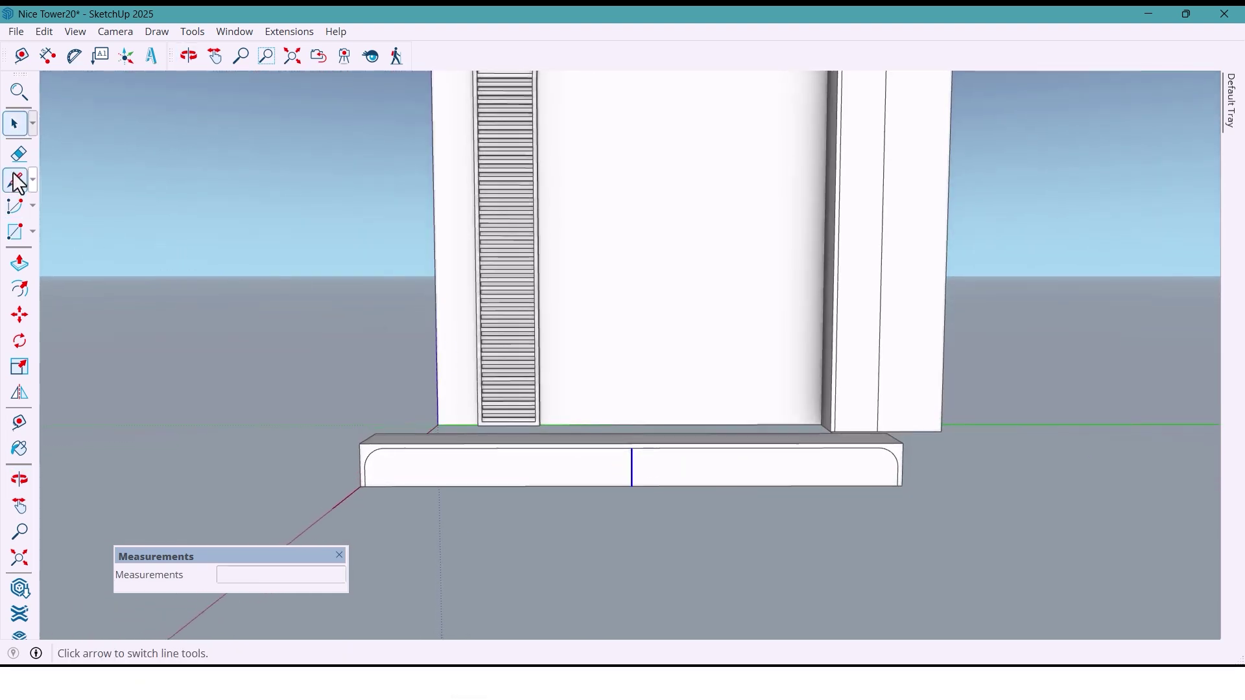
click(19, 154)
click(622, 469)
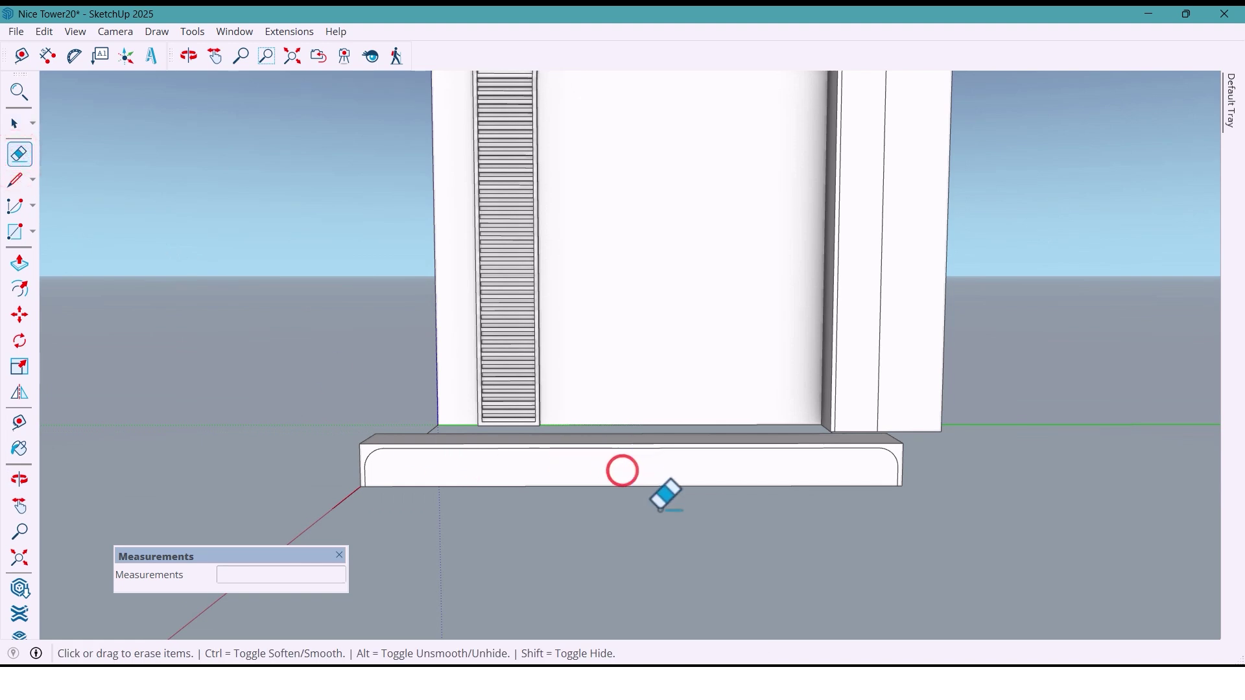
key(space)
Create horizontal louvres on the shelf block's rounded front face with 16 mm depth, 10 mm thickness, 20 mm spacing, angle 0.0 and back location
mouse_move(661, 544)
middle_down()
mouse_move(638, 532)
mouse_move(659, 533)
middle_up()
scroll(659, 533, down, 5)
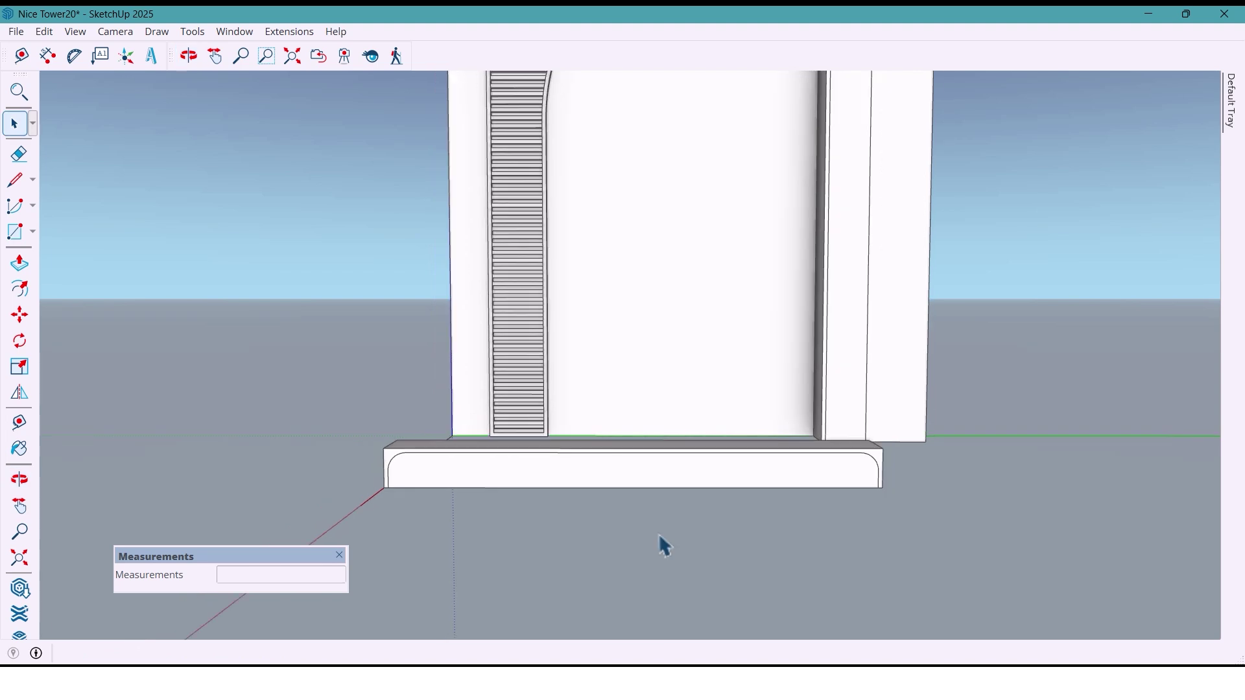
key(o)
drag(653, 529, 650, 542)
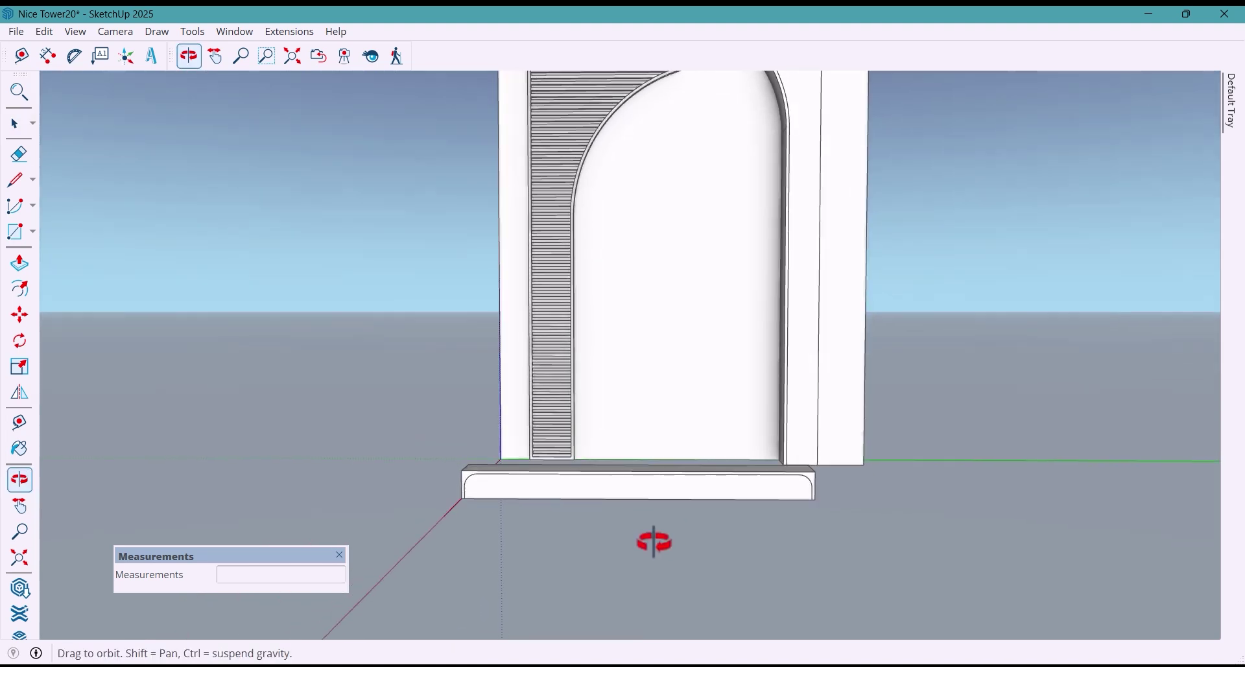
key(space)
click(604, 485)
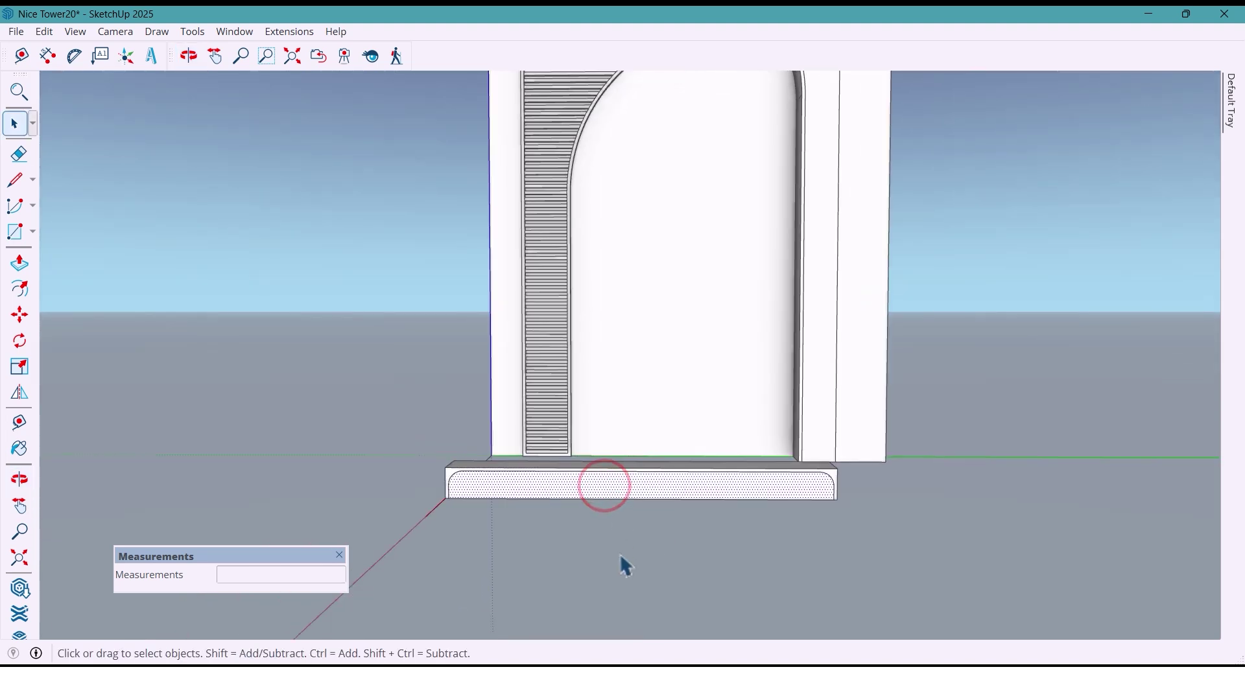
scroll(621, 557, down, 3)
right_click(422, 60)
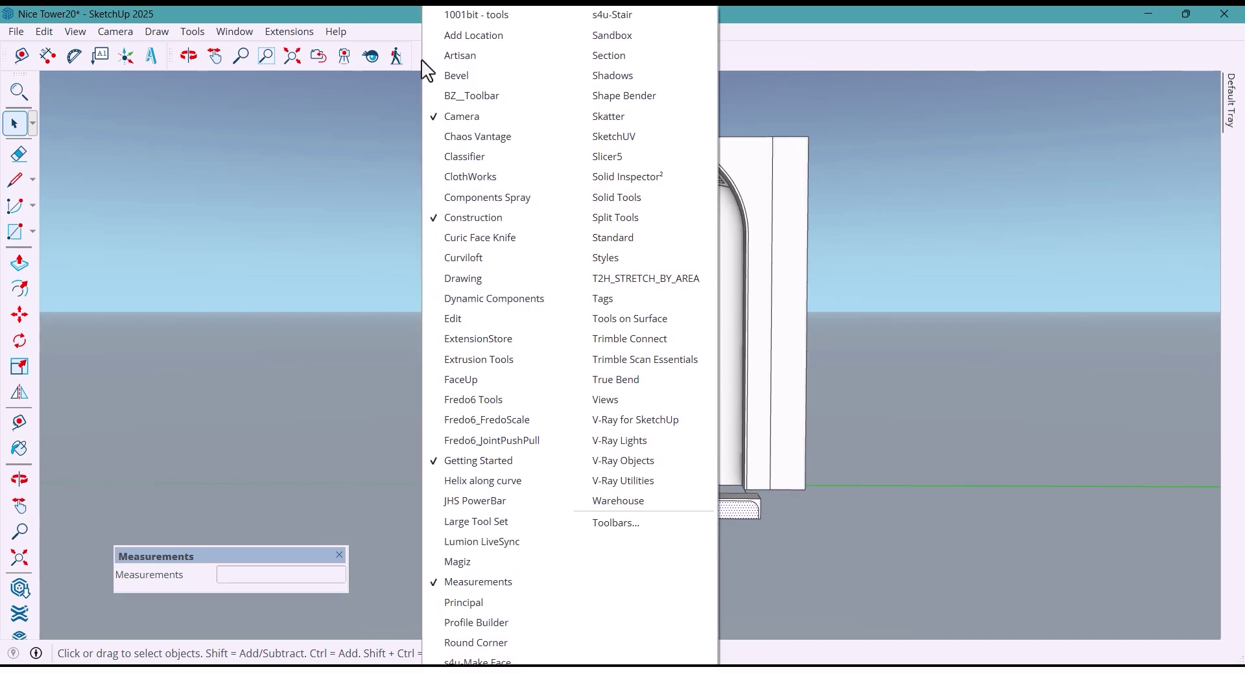
click(462, 13)
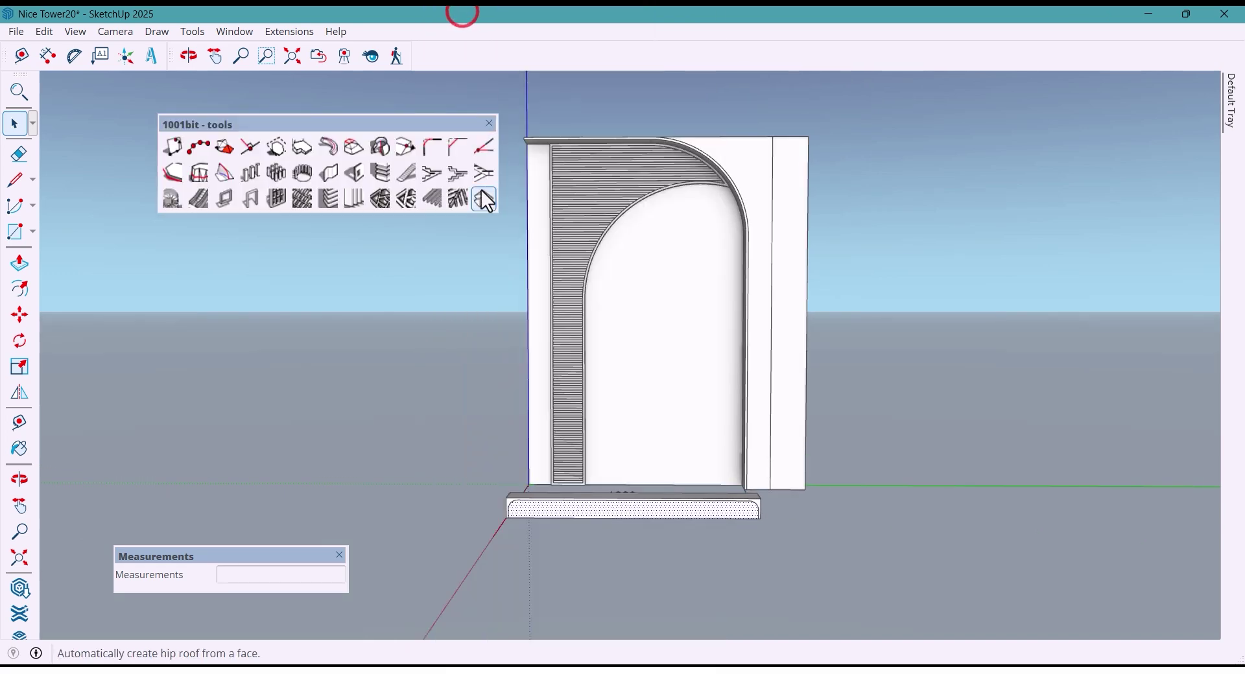
click(328, 197)
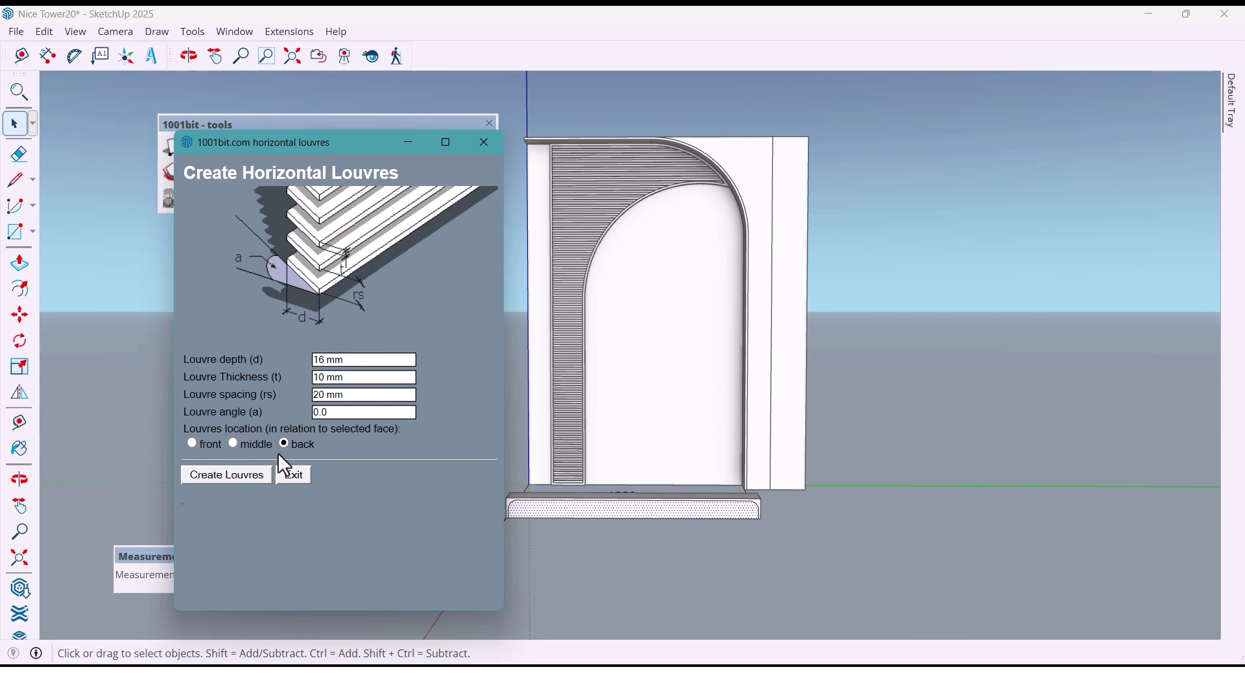
click(236, 473)
middle_drag(587, 565, 686, 528)
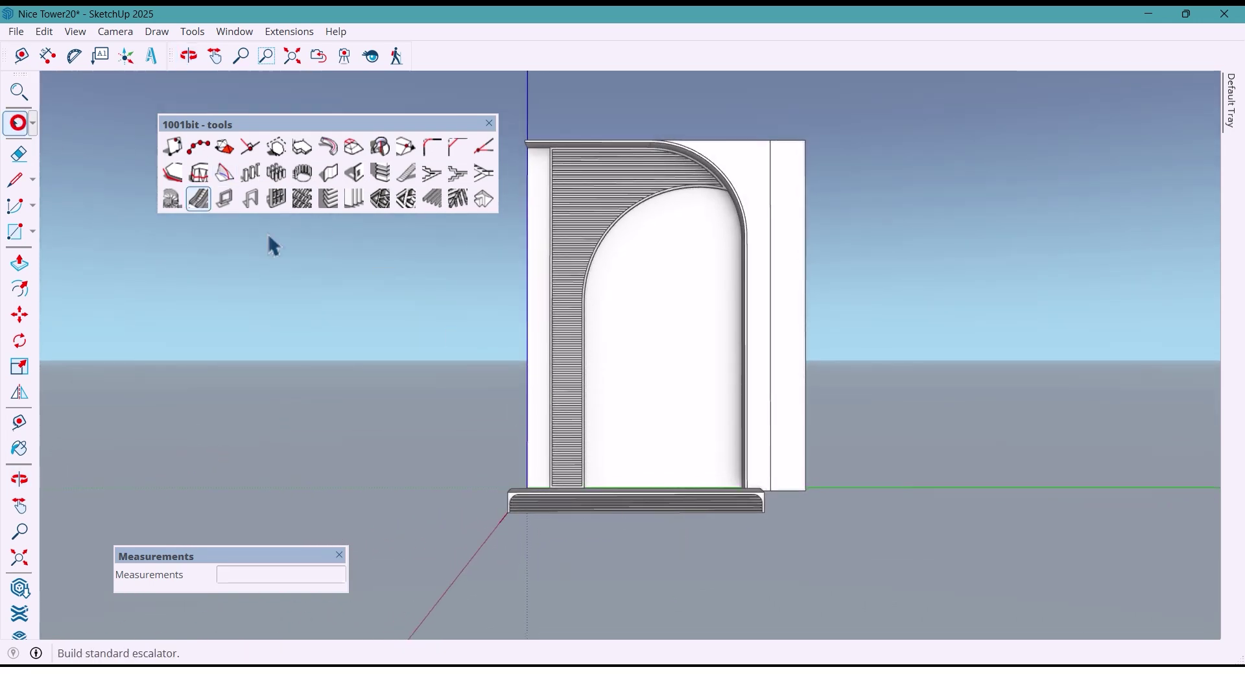
middle_drag(635, 512, 594, 397)
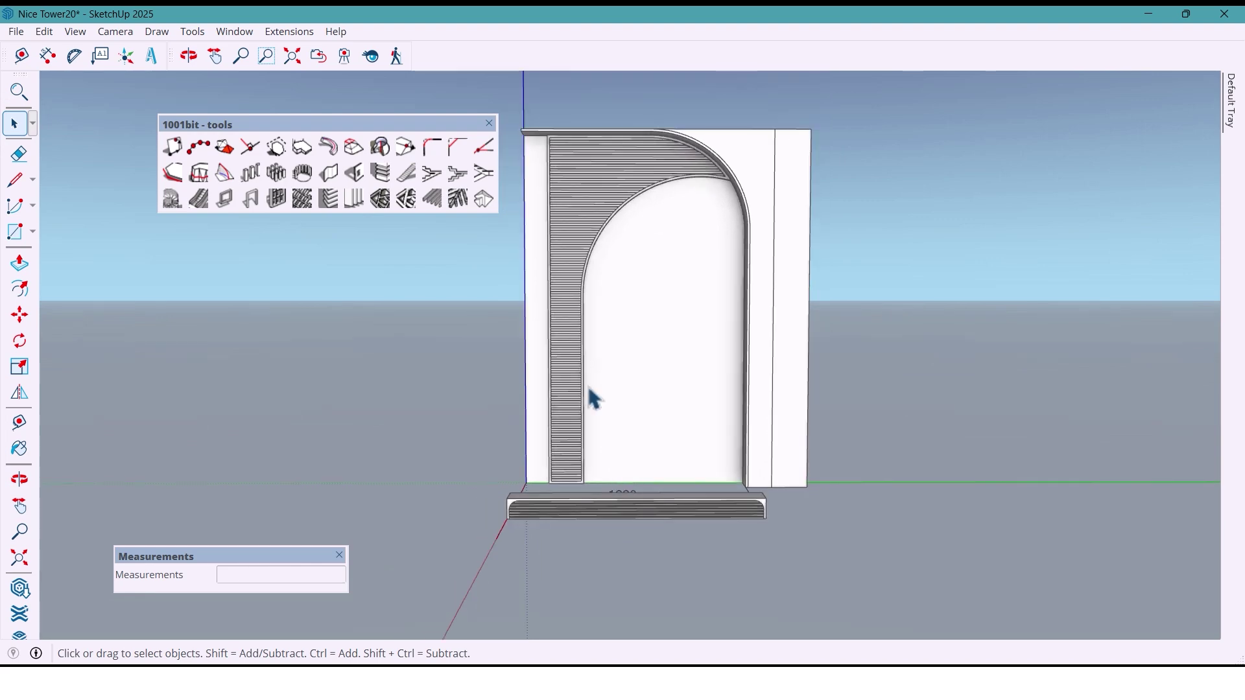
click(489, 123)
Delete the 1880 mm dimension between the wall panel and the shelf block
middle_drag(623, 461, 644, 547)
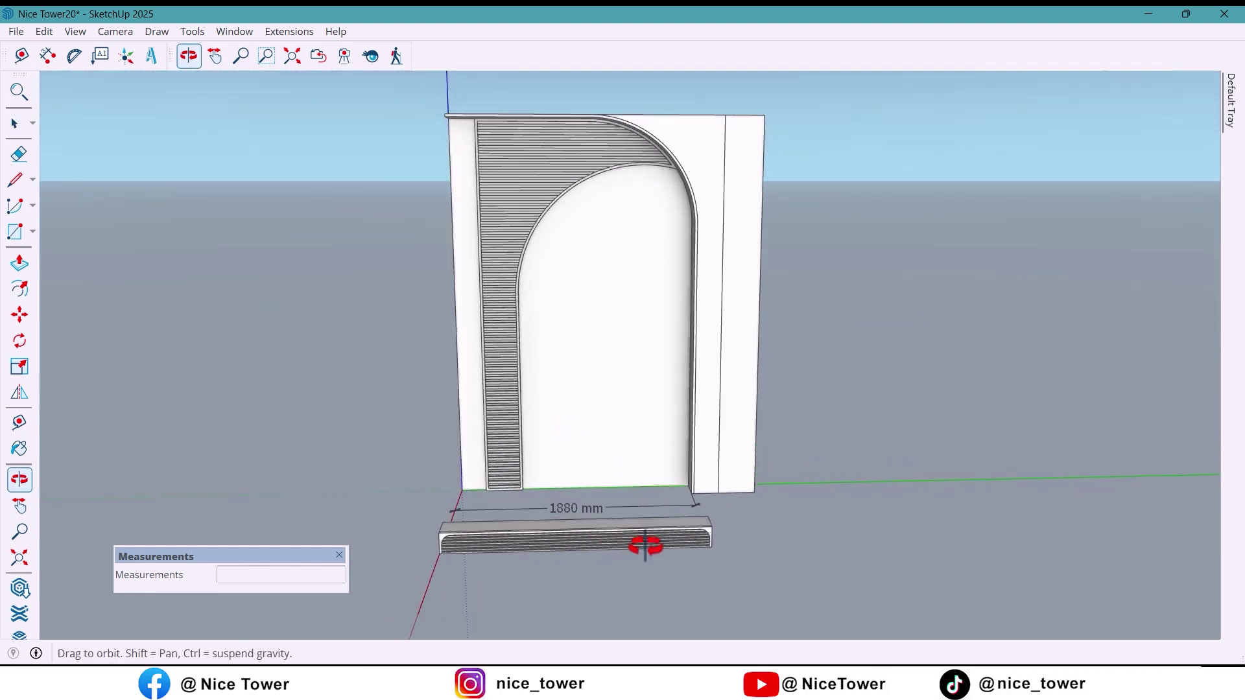
click(570, 509)
key(Delete)
Make one group from the whole shelf block and its front louvres
middle_drag(570, 509, 525, 526)
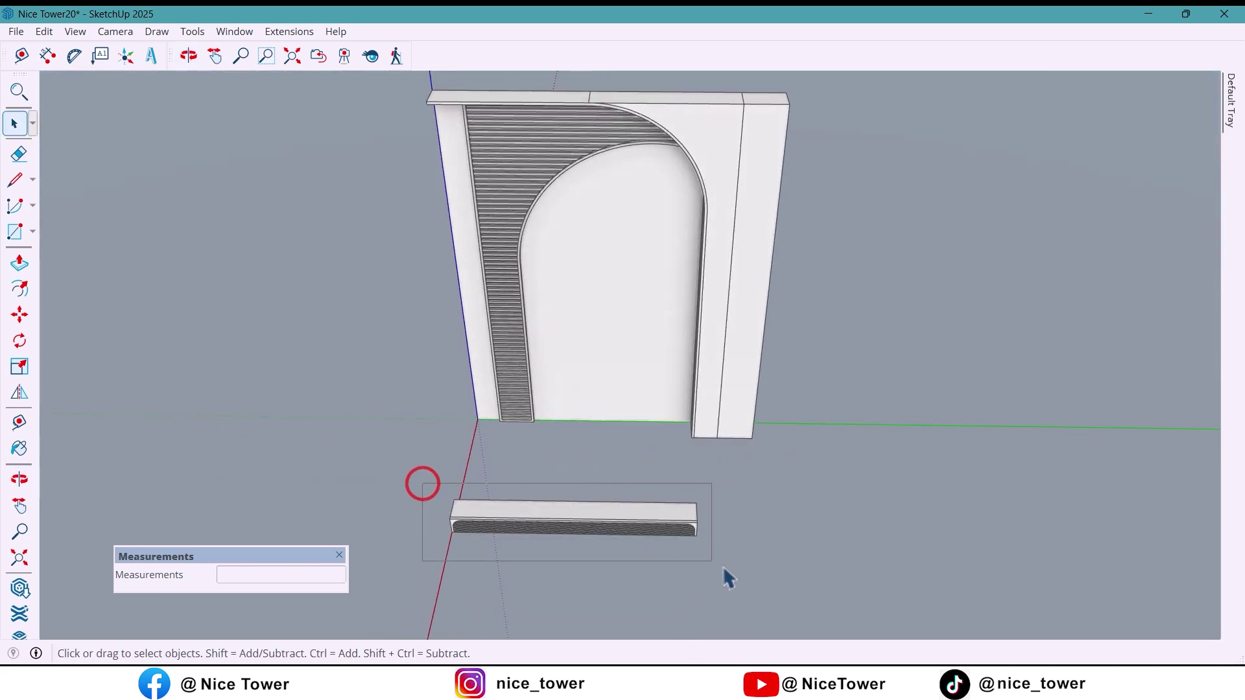
drag(728, 578, 655, 545)
middle_drag(656, 545, 611, 556)
right_click(605, 556)
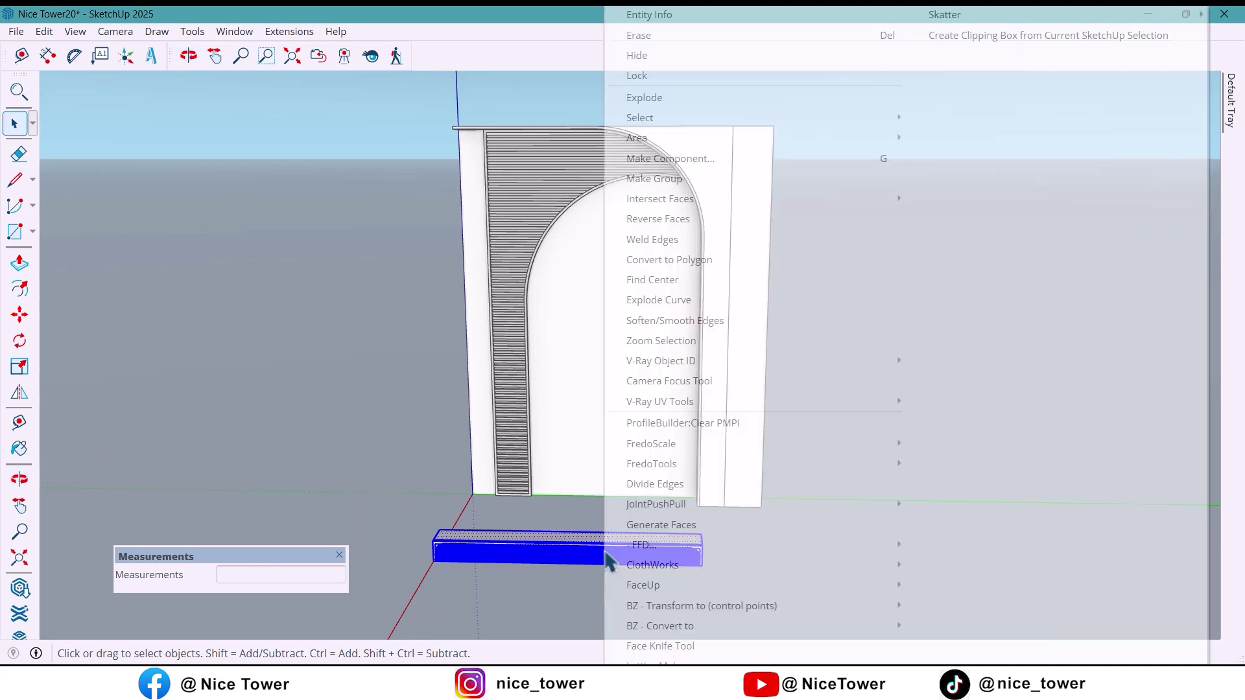
click(642, 179)
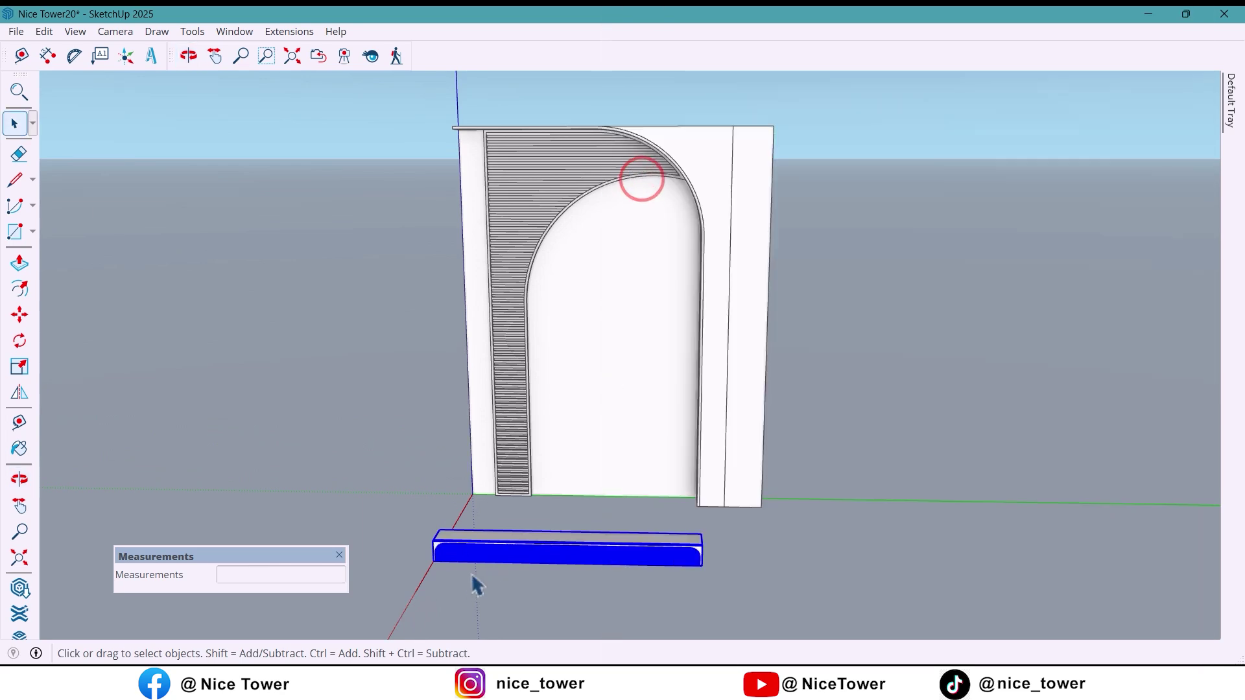
scroll(509, 551, up, 3)
middle_drag(537, 563, 564, 522)
click(585, 588)
middle_drag(584, 589, 568, 570)
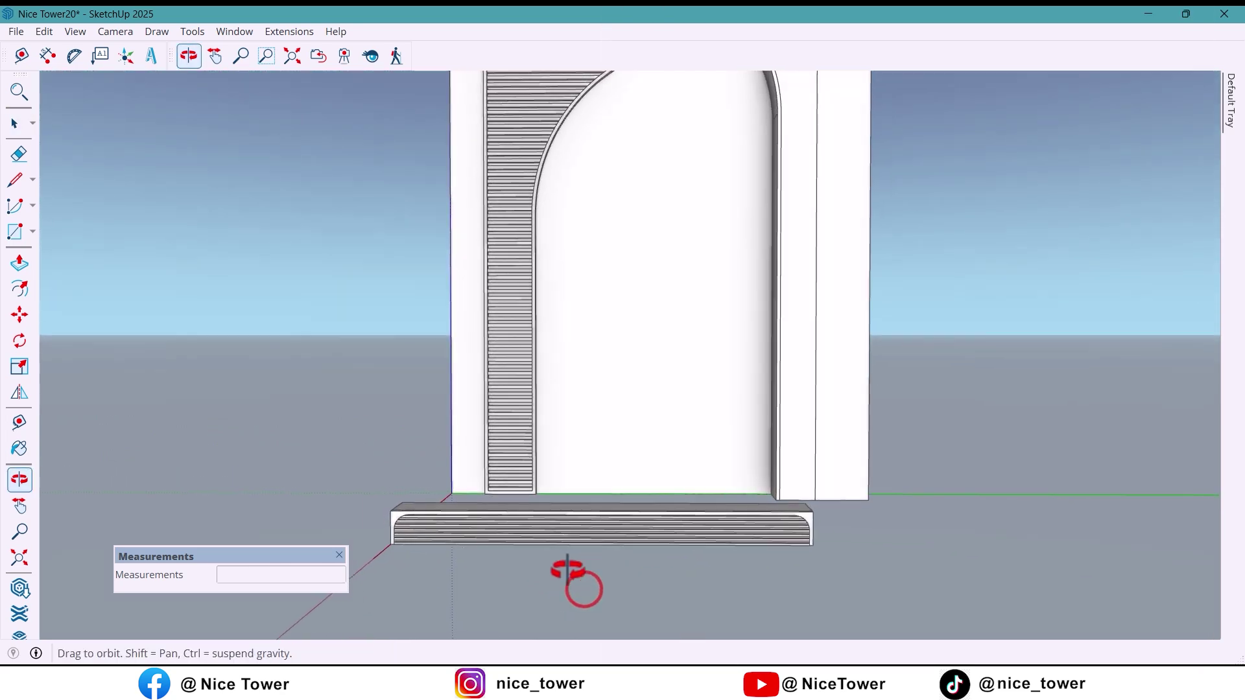
mouse_move(568, 572)
mouse_down()
mouse_move(695, 553)
mouse_move(572, 562)
mouse_up()
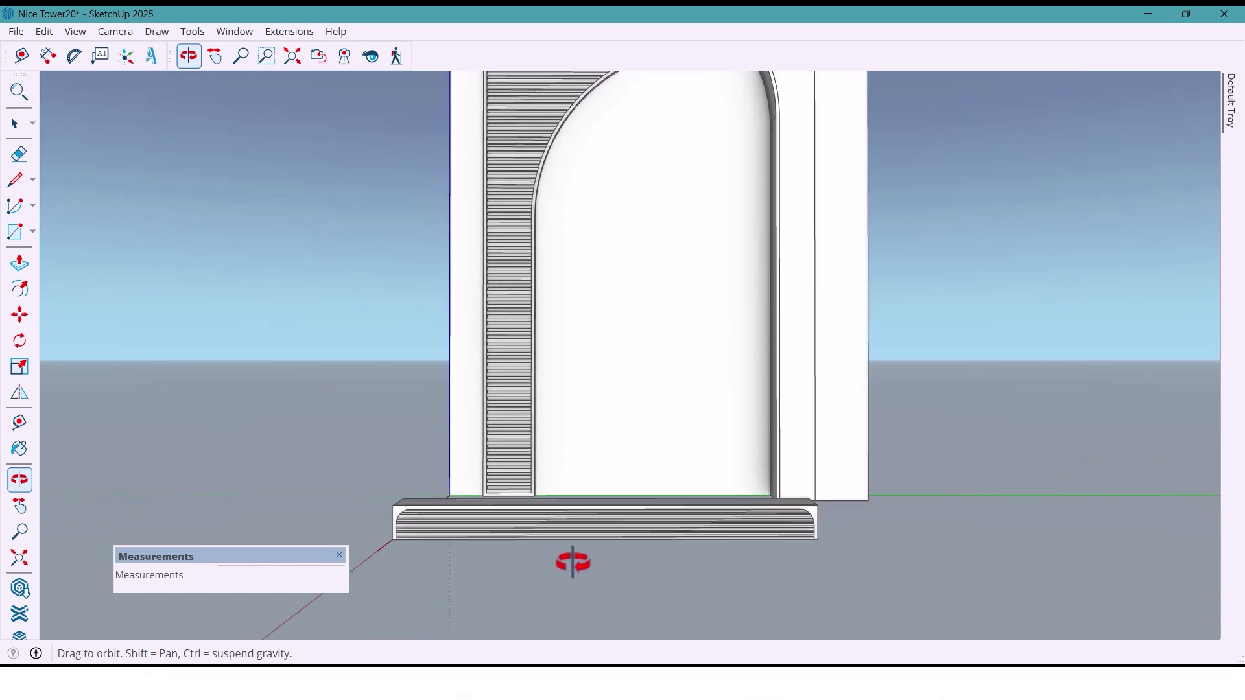
mouse_move(573, 563)
middle_down()
mouse_move(614, 631)
mouse_move(617, 569)
mouse_move(507, 581)
mouse_move(575, 573)
mouse_move(557, 564)
middle_up()
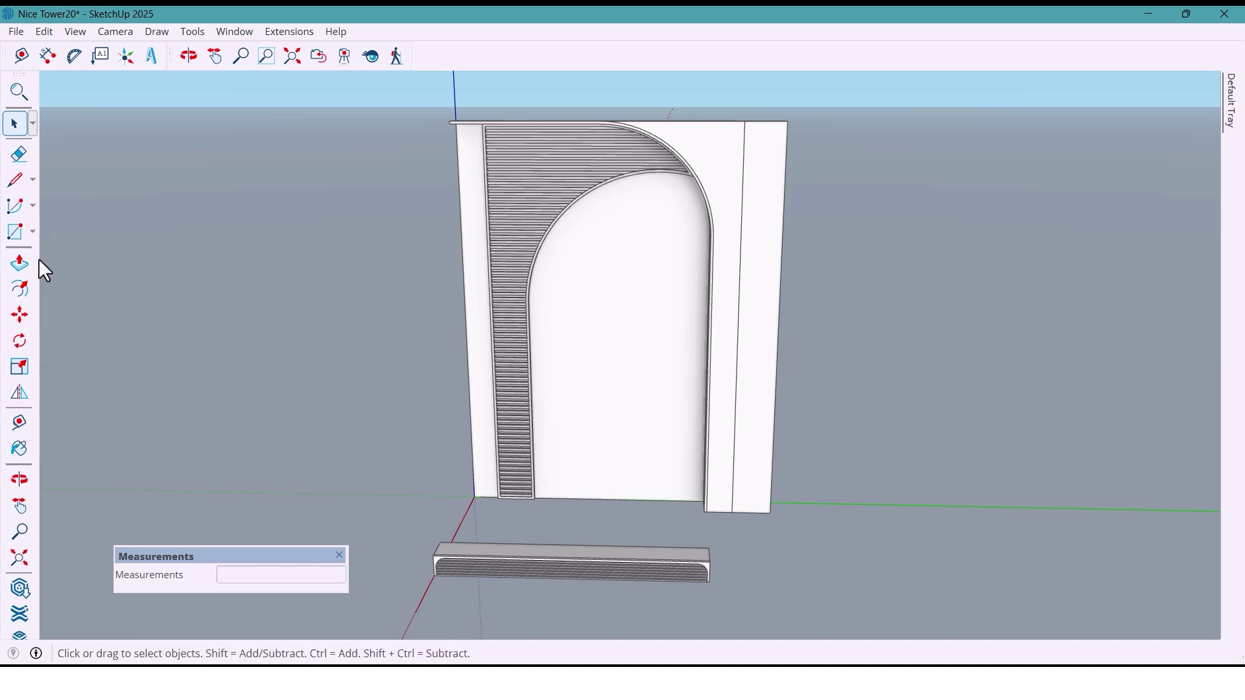
Place a horizontal guide line across the wall panel, offset upward from its bottom edge
click(22, 56)
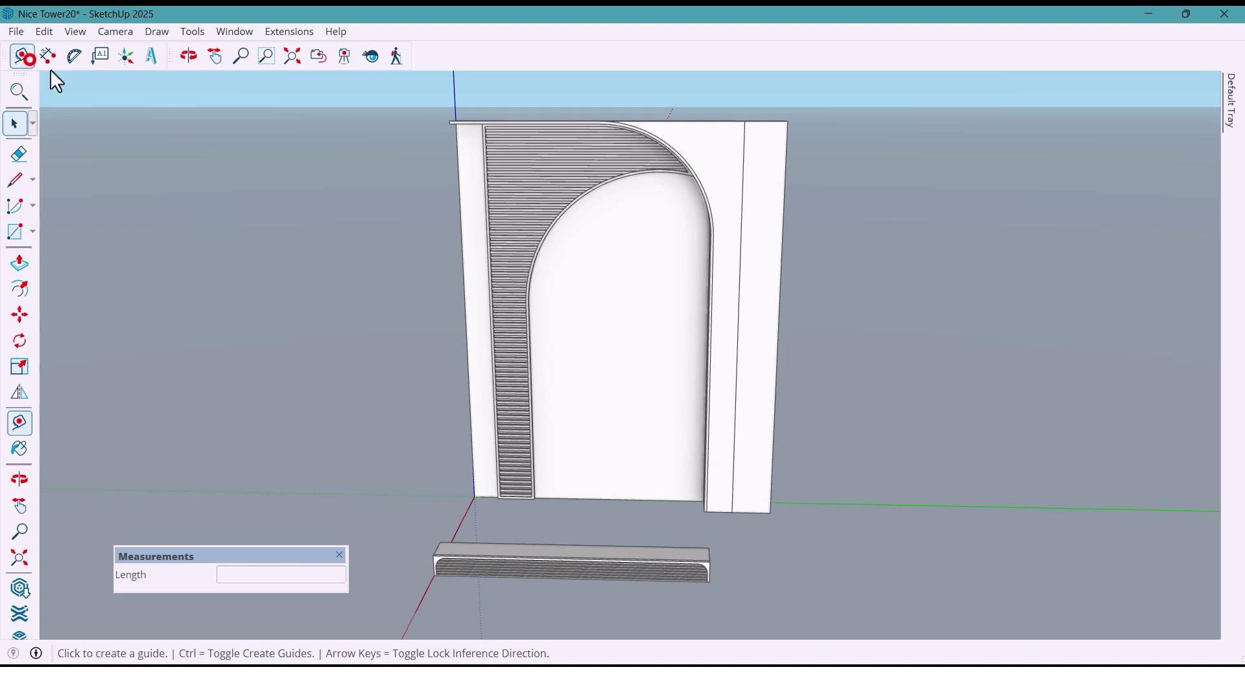
click(574, 498)
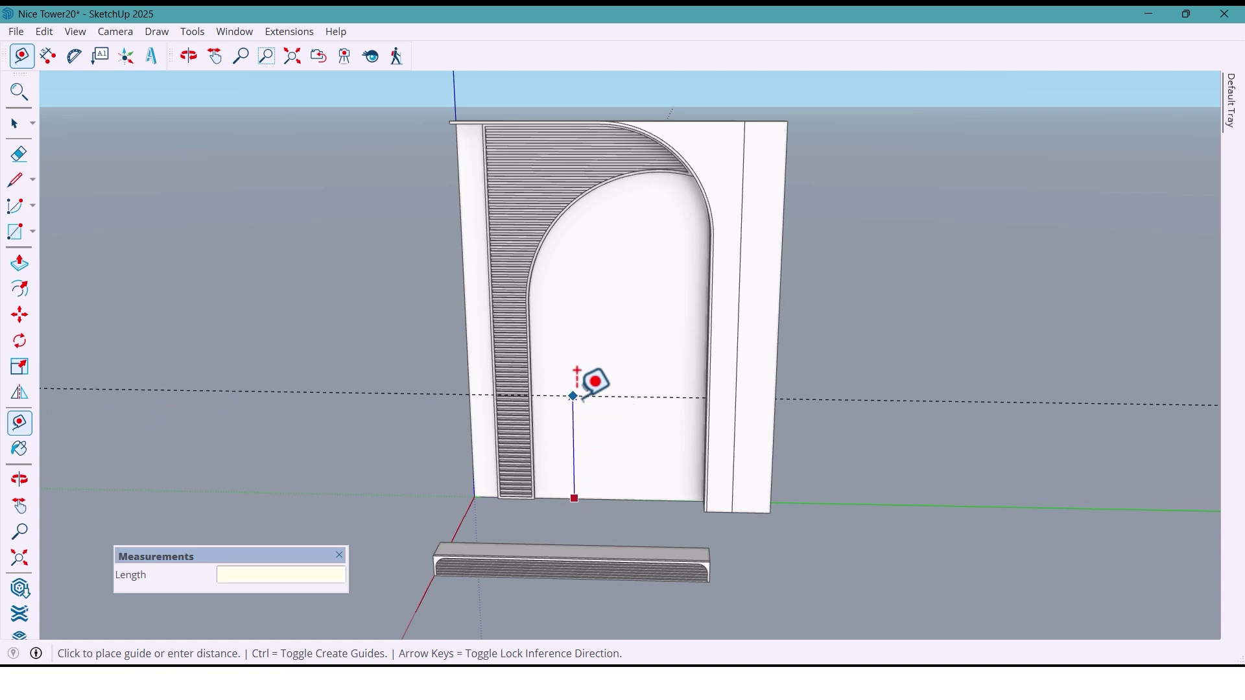
middle_drag(583, 389, 628, 447)
key(space)
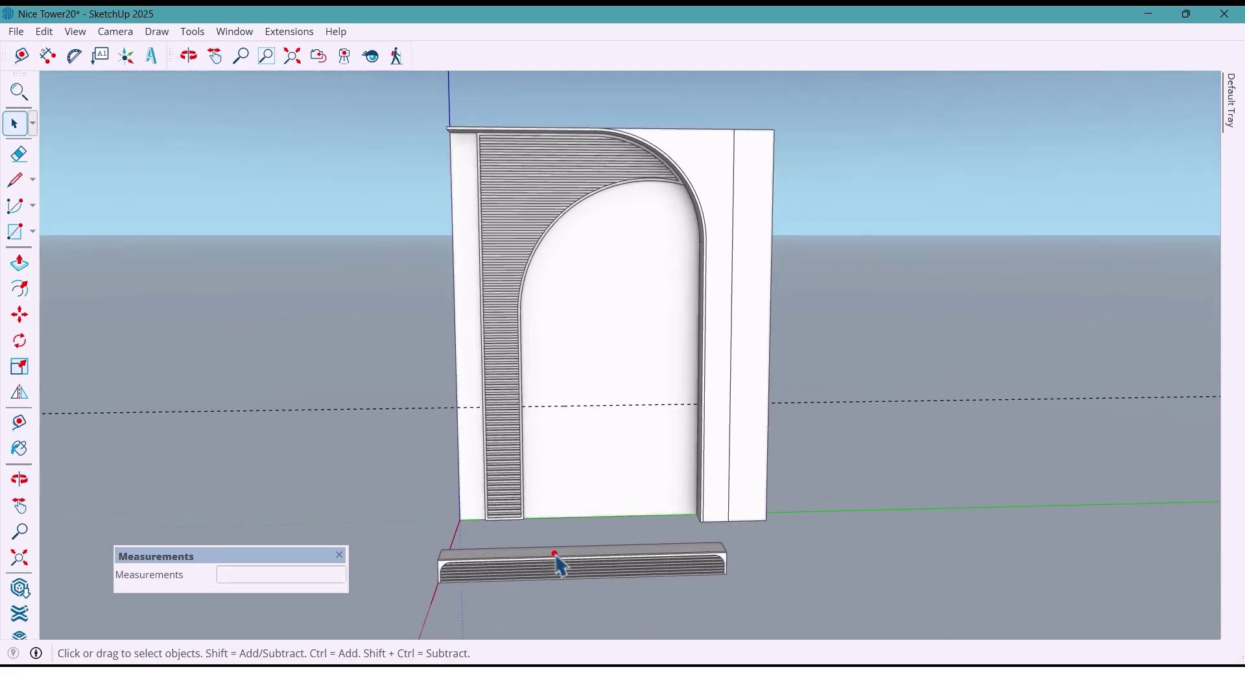
Move the shelf group by its rear upper right corner onto the guide line, against the panel inside the arched frame
click(555, 561)
middle_drag(556, 557, 704, 574)
scroll(722, 551, up, 5)
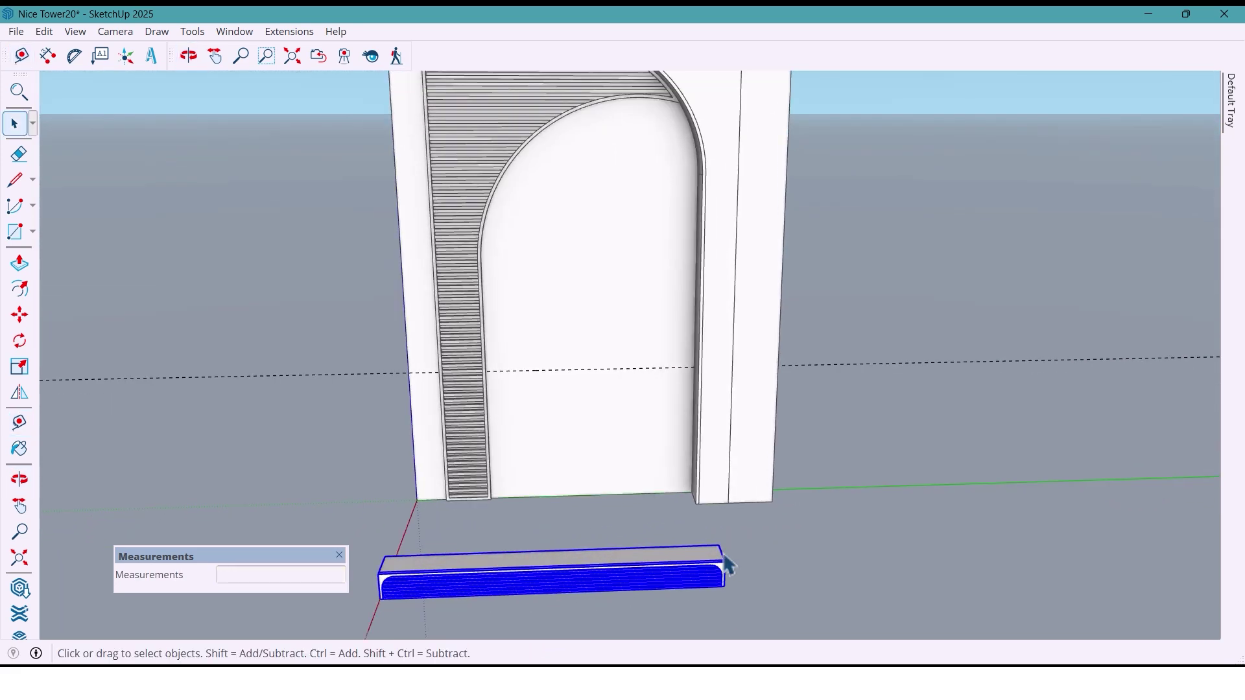
key(m)
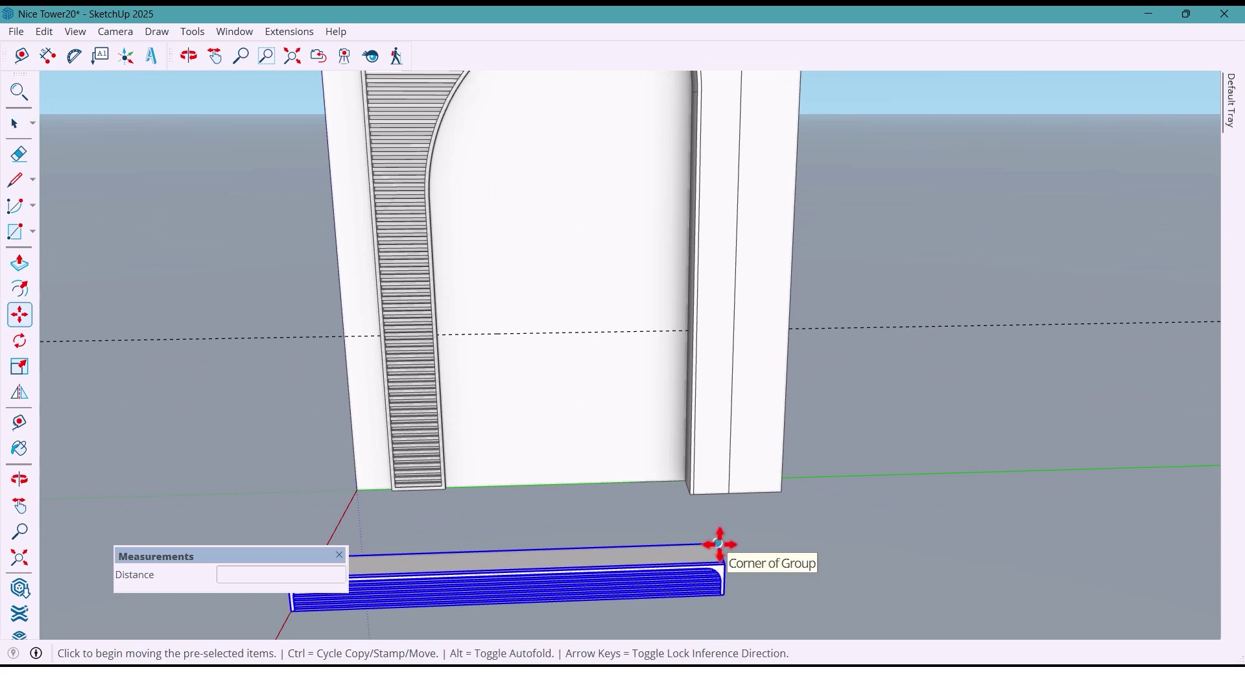
click(720, 545)
scroll(720, 544, down, 2)
middle_drag(566, 486, 655, 492)
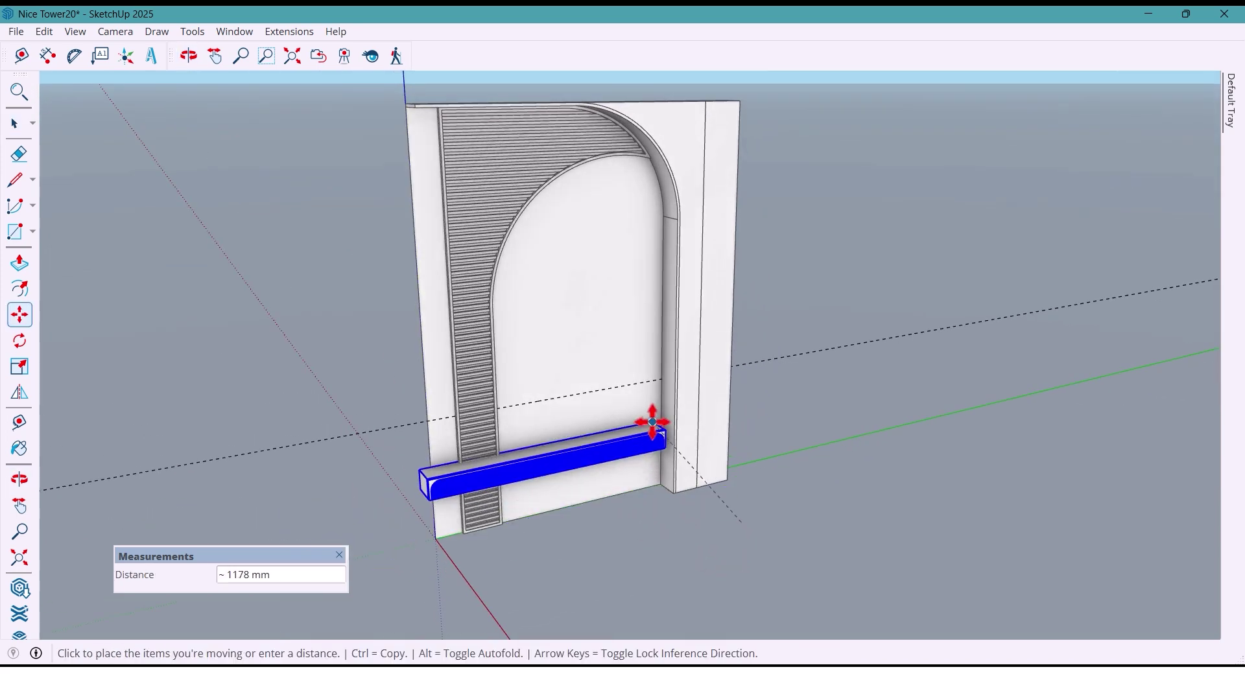
scroll(656, 420, up, 2)
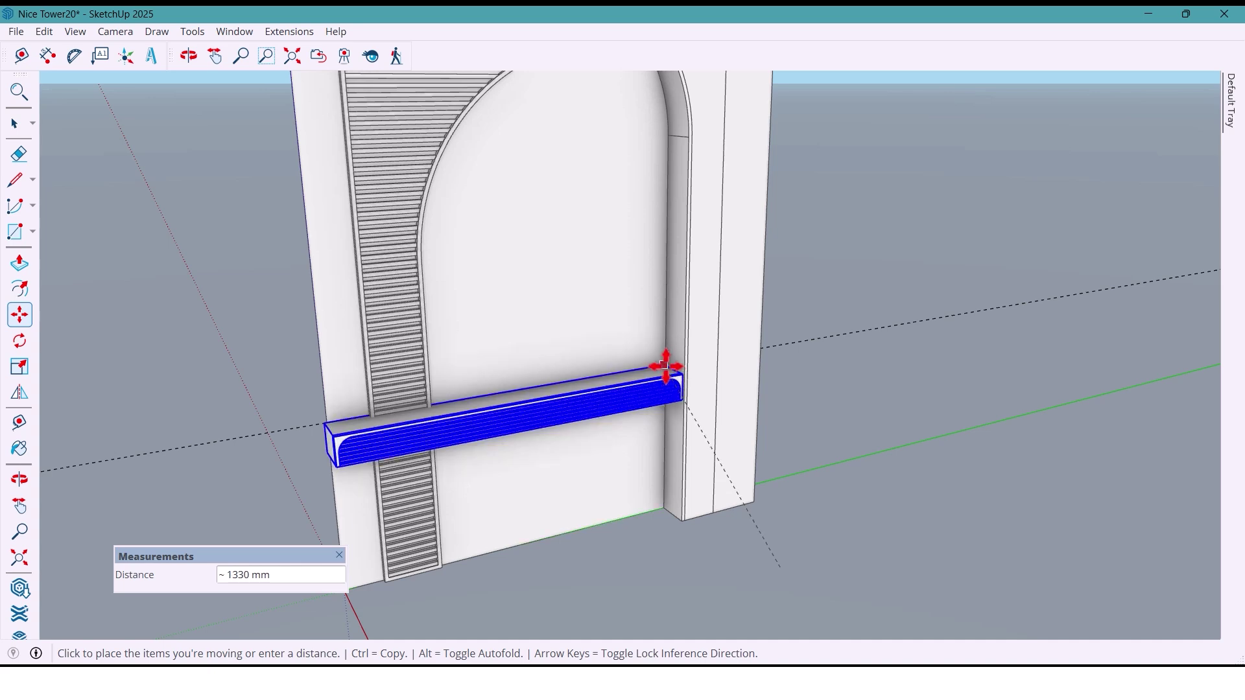
middle_drag(668, 366, 607, 486)
key(space)
click(631, 539)
scroll(667, 558, down, 2)
scroll(551, 477, up, 4)
scroll(528, 473, down, 1)
scroll(607, 491, down, 3)
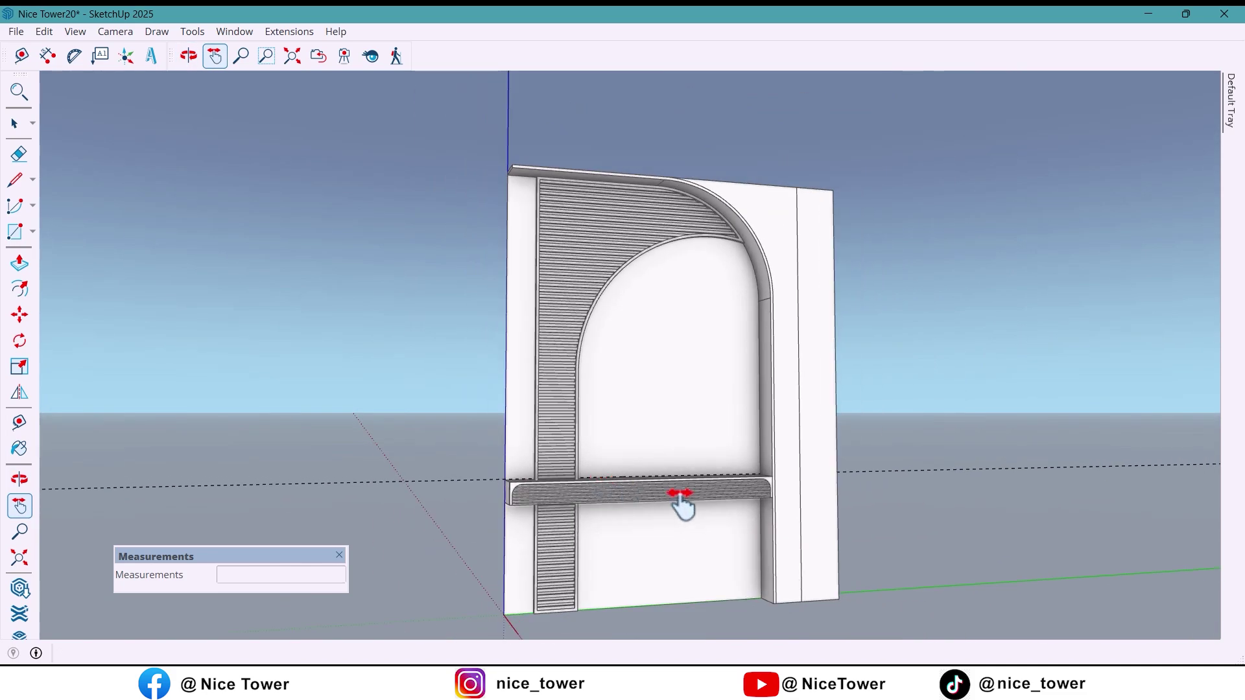
middle_drag(678, 504, 623, 519)
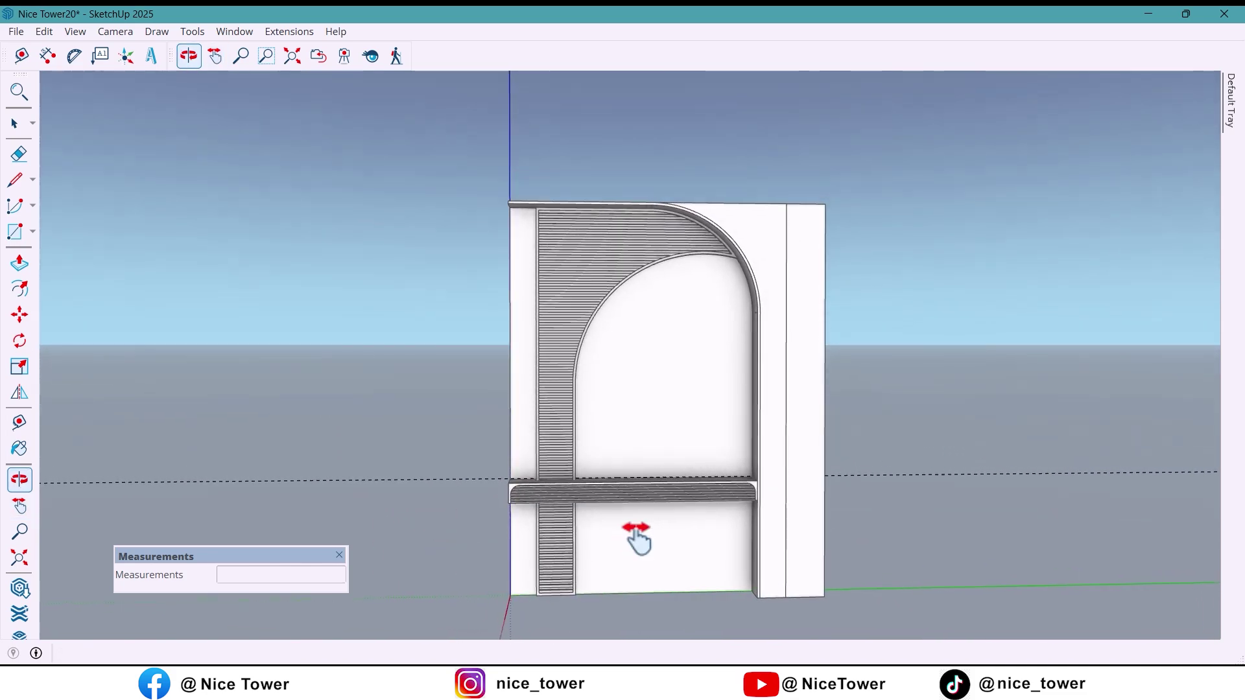
Push/Pull the front face of the curved arch frame by 10 mm
scroll(750, 273, up, 6)
scroll(756, 305, down, 3)
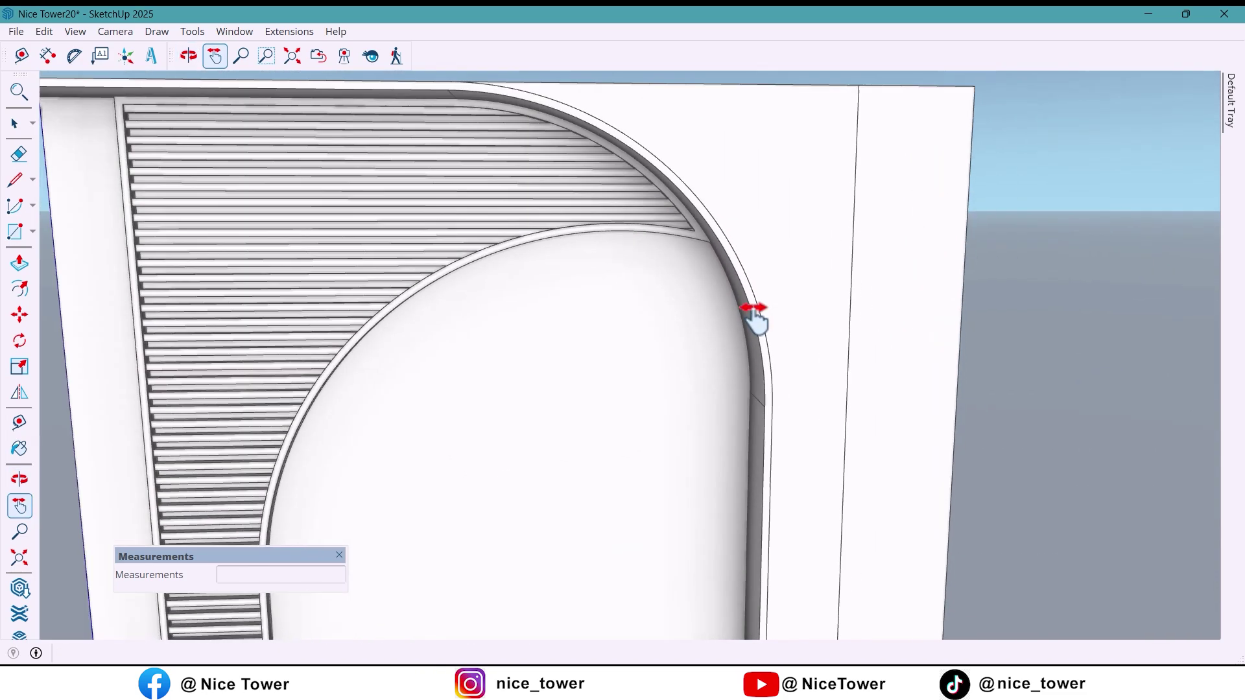
click(22, 267)
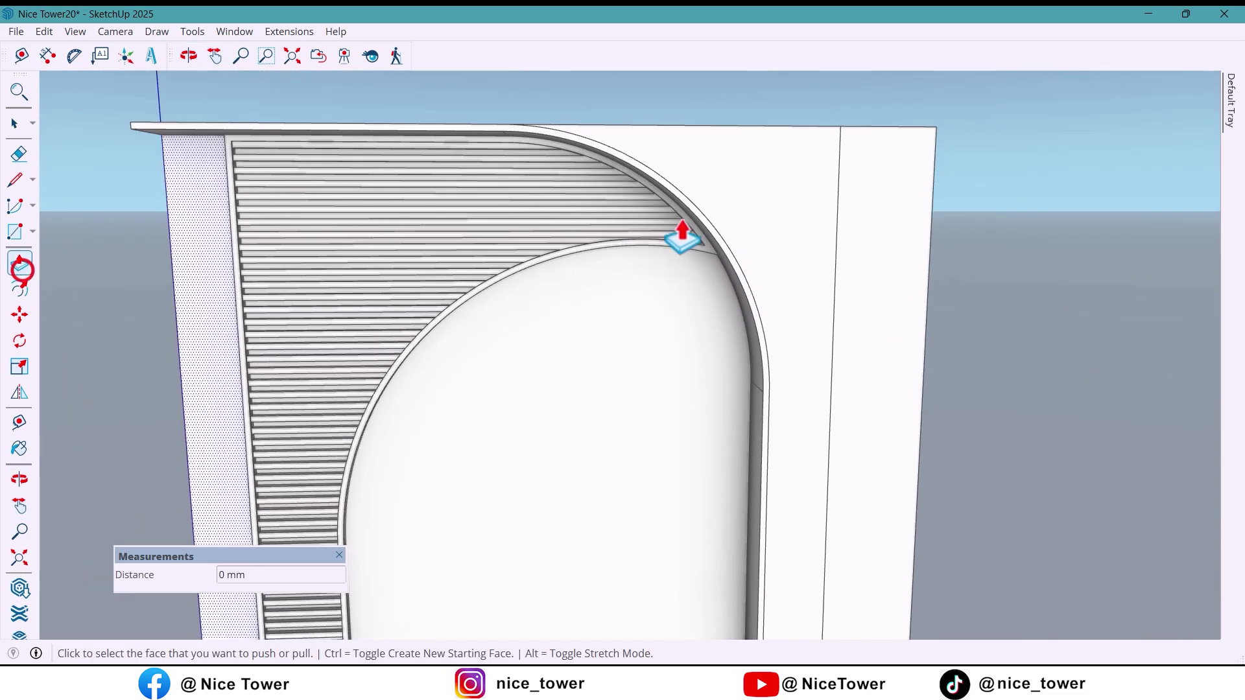
scroll(745, 255, up, 3)
click(735, 277)
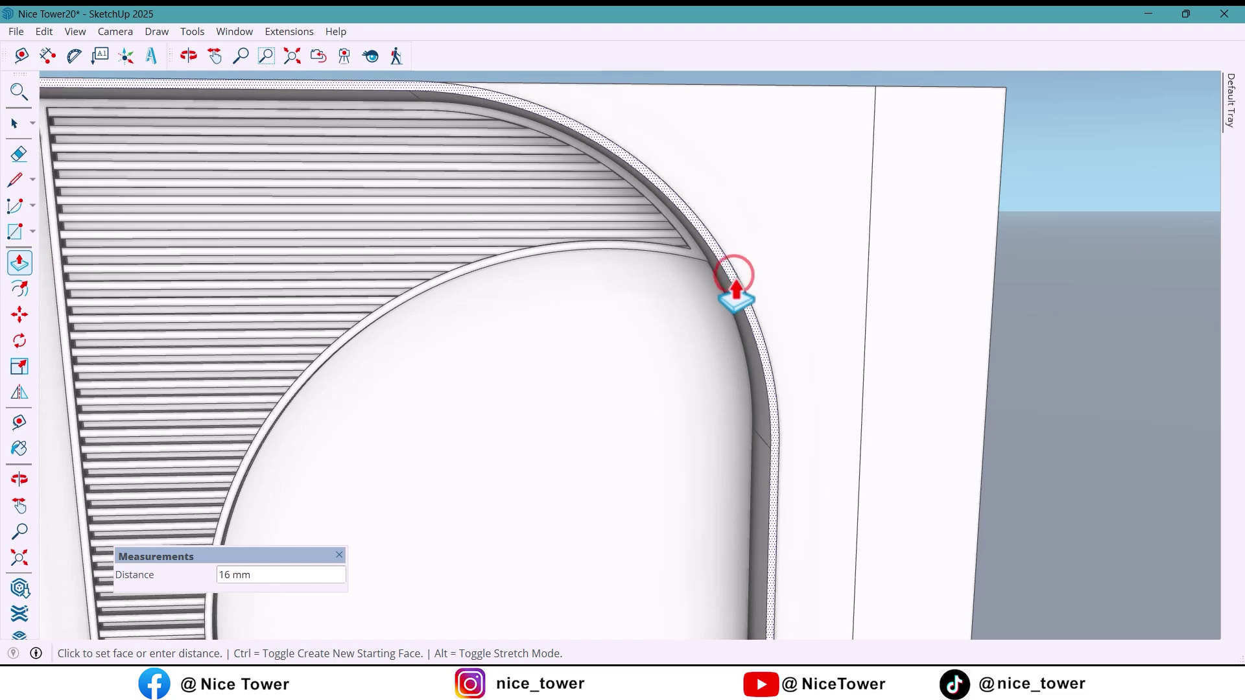
text(10)
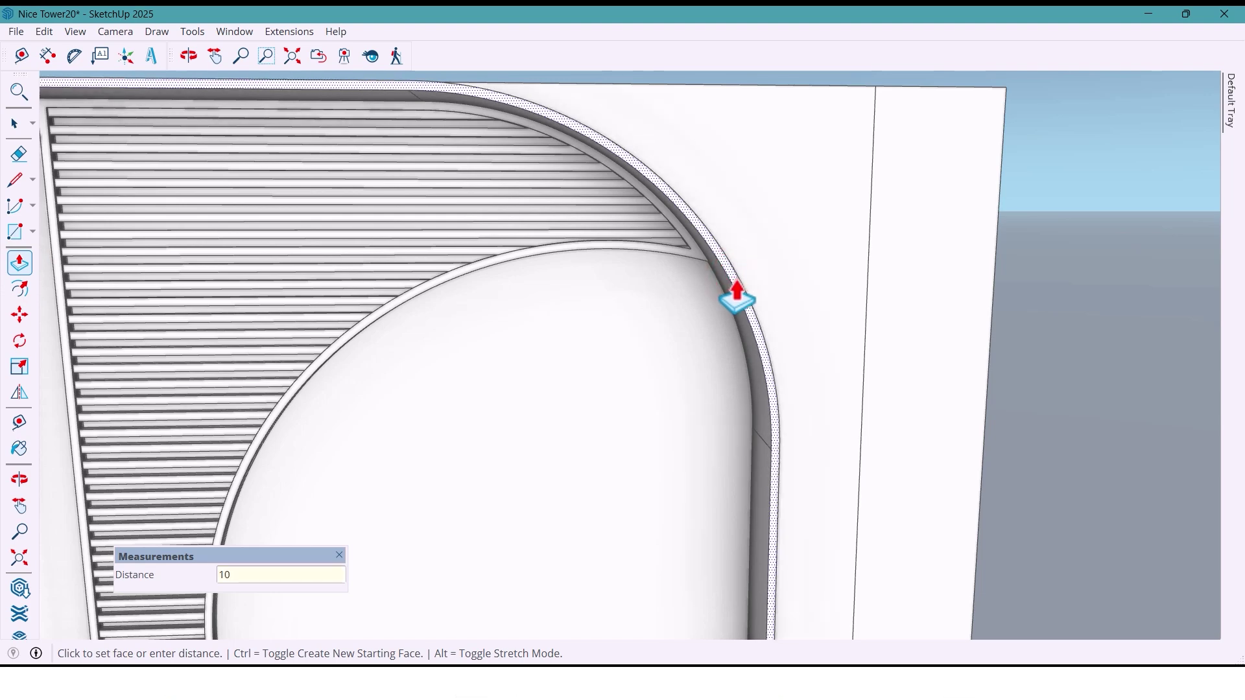
key(Return)
scroll(740, 301, down, 5)
middle_drag(699, 353, 672, 291)
scroll(673, 292, down, 4)
mouse_move(703, 353)
middle_down()
mouse_move(713, 367)
mouse_move(718, 336)
middle_up()
scroll(719, 336, up, 3)
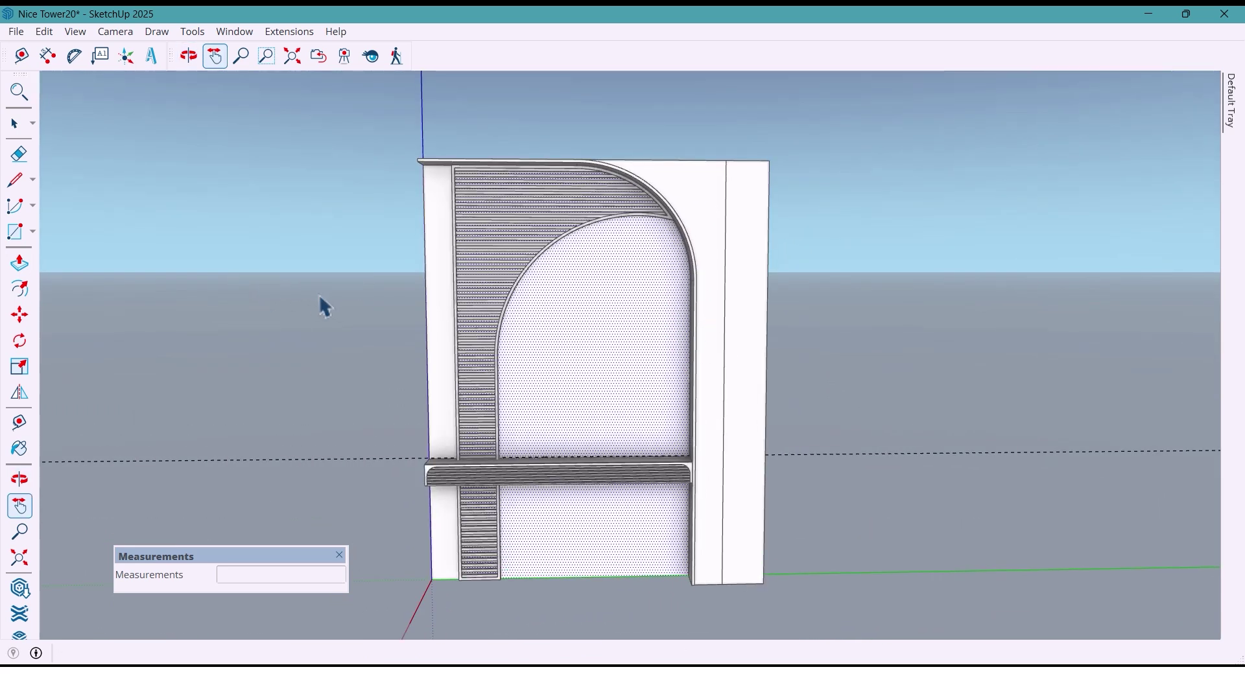
Erase the vertical line on the plain wall face to the right of the arch frame
click(17, 153)
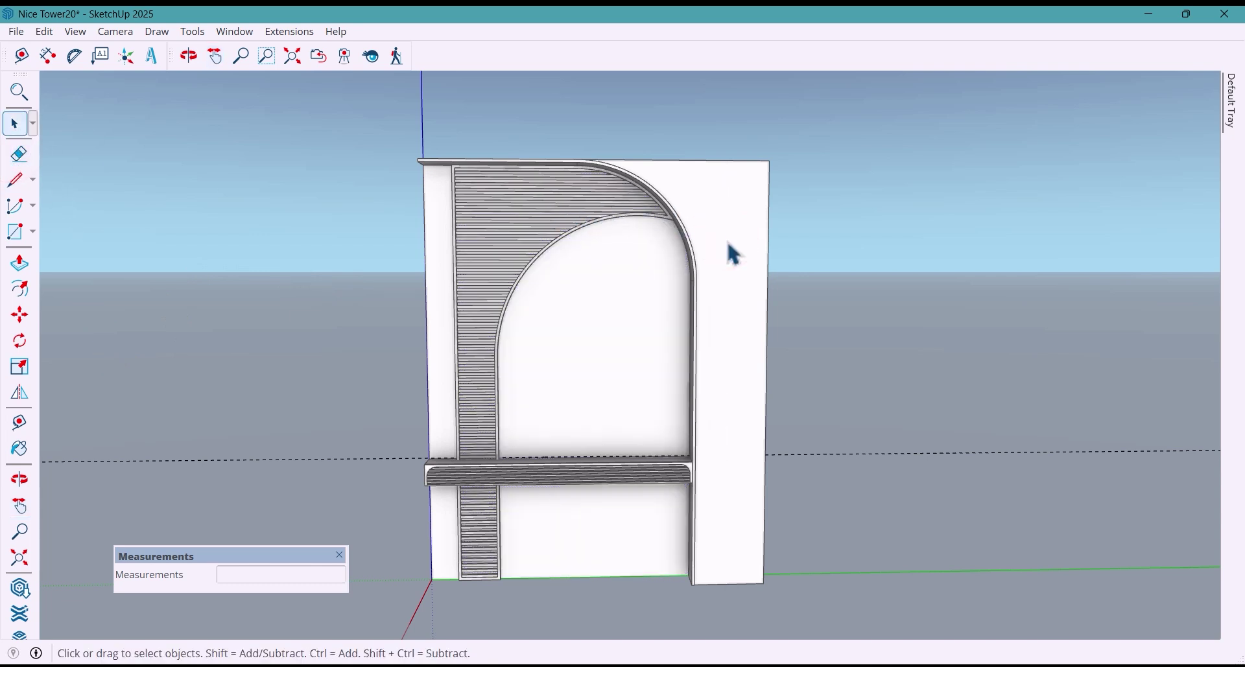
scroll(727, 244, down, 2)
mouse_move(745, 306)
middle_down()
mouse_move(678, 301)
mouse_move(742, 306)
middle_up()
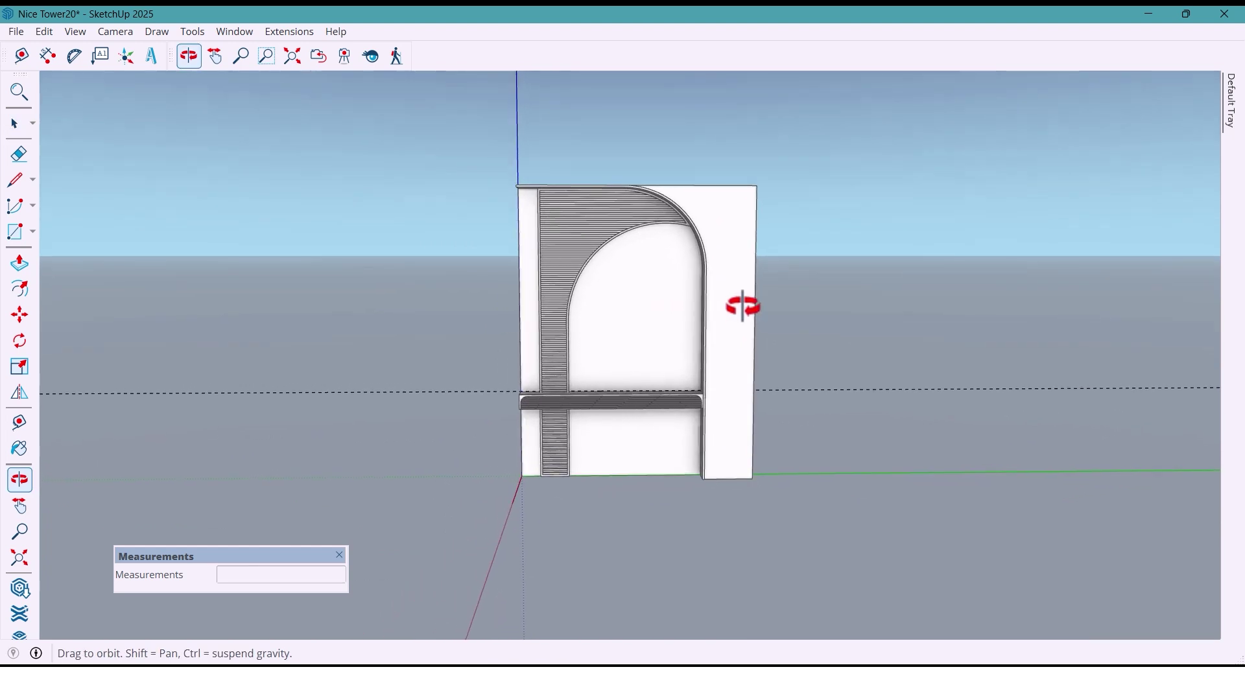
mouse_move(742, 306)
mouse_down()
mouse_move(803, 300)
mouse_move(743, 303)
mouse_up()
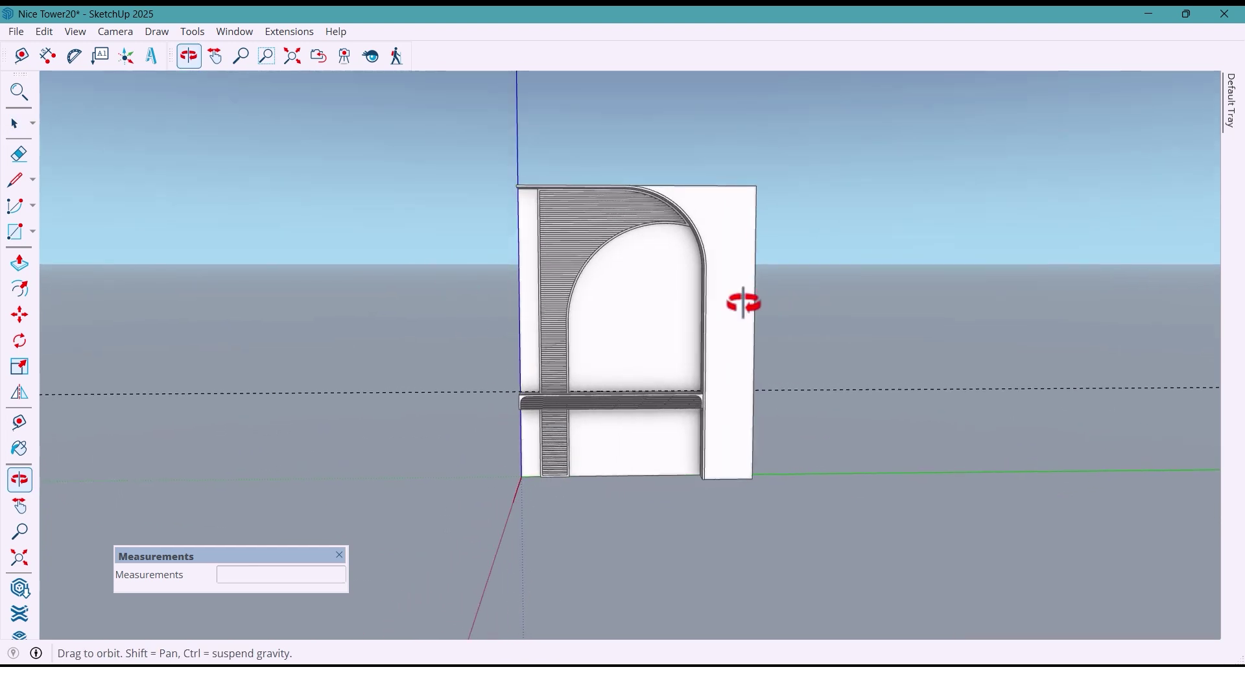
Delete the horizontal guide line running along the shelf's upper edge
key(space)
click(433, 399)
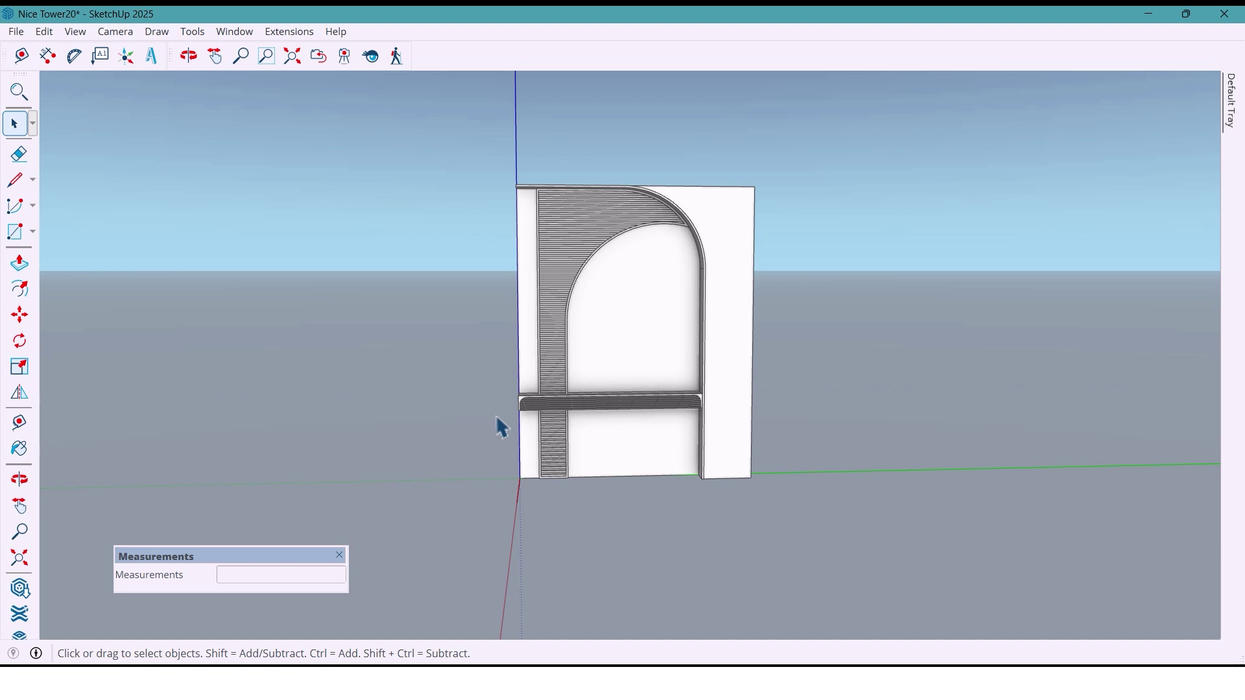
middle_drag(742, 406, 733, 407)
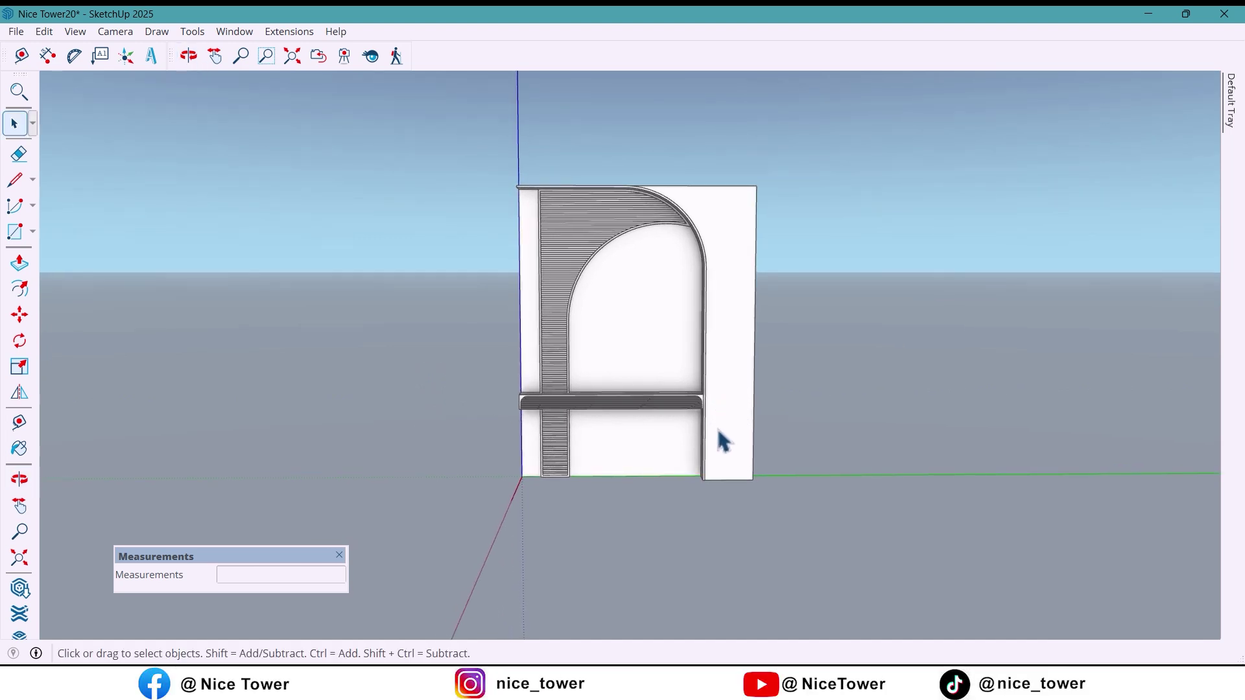
Paint the recessed panel face inside the arched frame with the taupe material
click(20, 449)
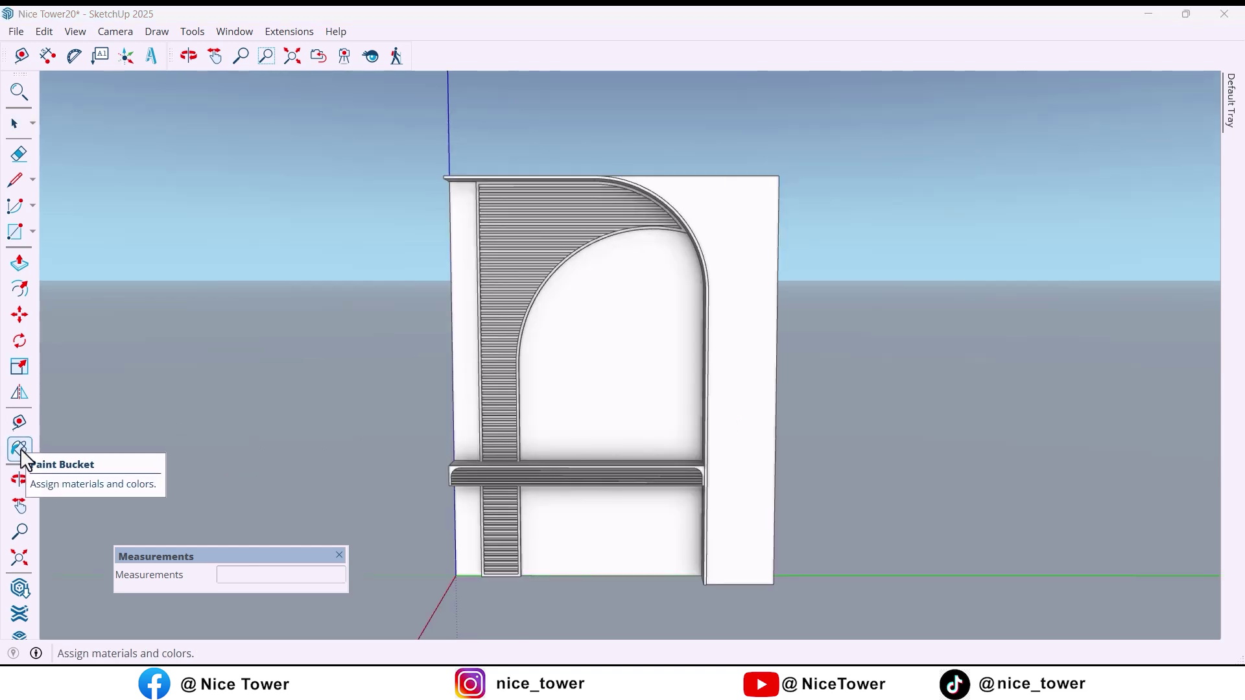
click(604, 318)
mouse_move(642, 339)
middle_down()
mouse_move(595, 358)
mouse_move(618, 362)
middle_up()
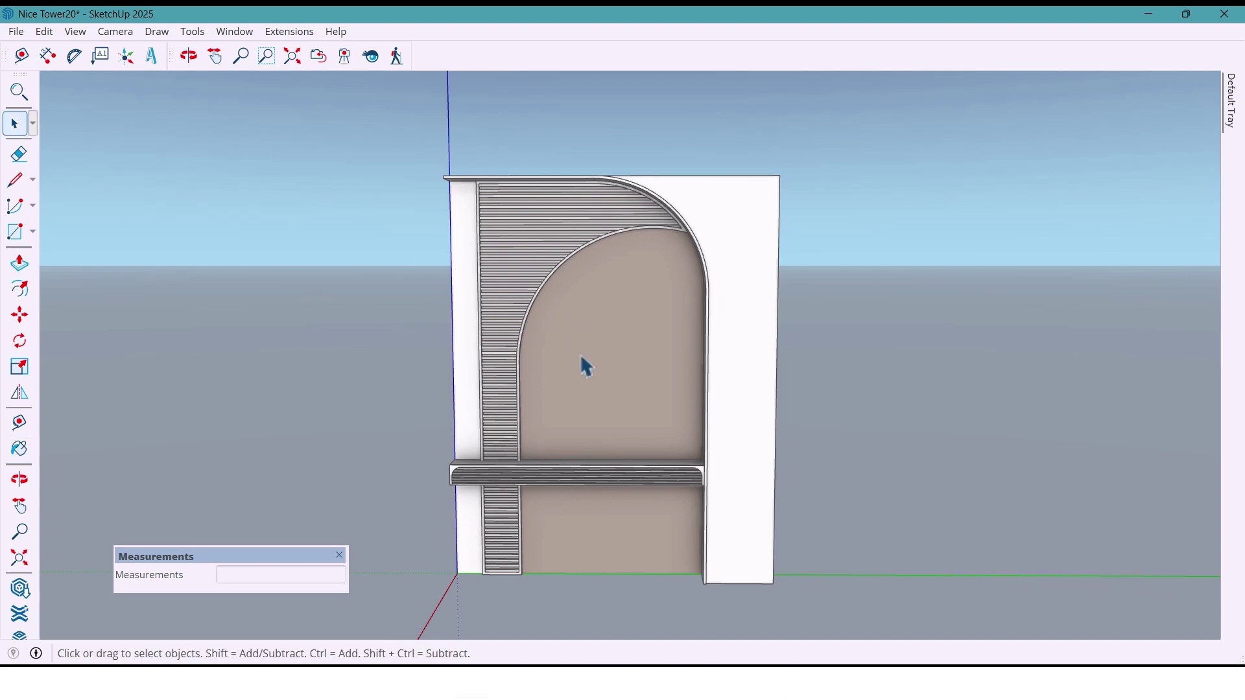
middle_drag(586, 366, 561, 343)
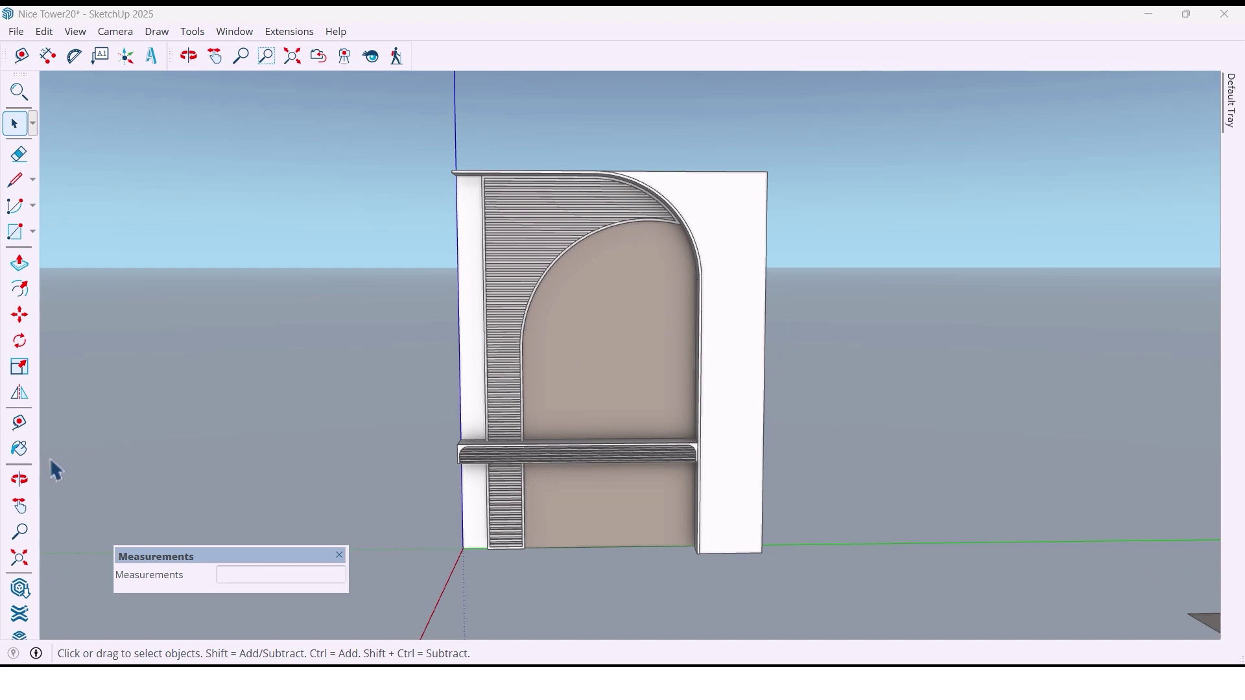
Paint the louvred arch piece, including its slats and curved border, with the light brown wood material
click(27, 456)
scroll(593, 224, up, 5)
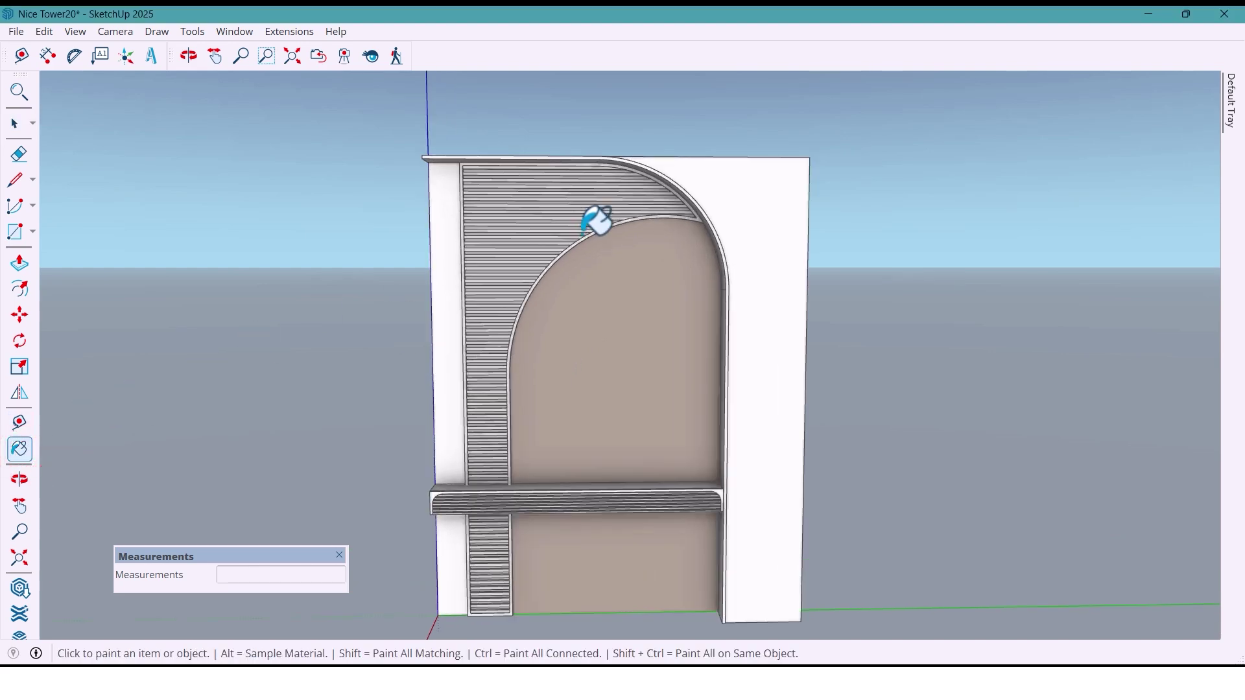
click(585, 241)
mouse_move(589, 236)
middle_down()
mouse_move(564, 239)
mouse_move(578, 239)
mouse_move(570, 275)
mouse_move(584, 280)
middle_up()
scroll(577, 238, down, 5)
scroll(499, 486, up, 6)
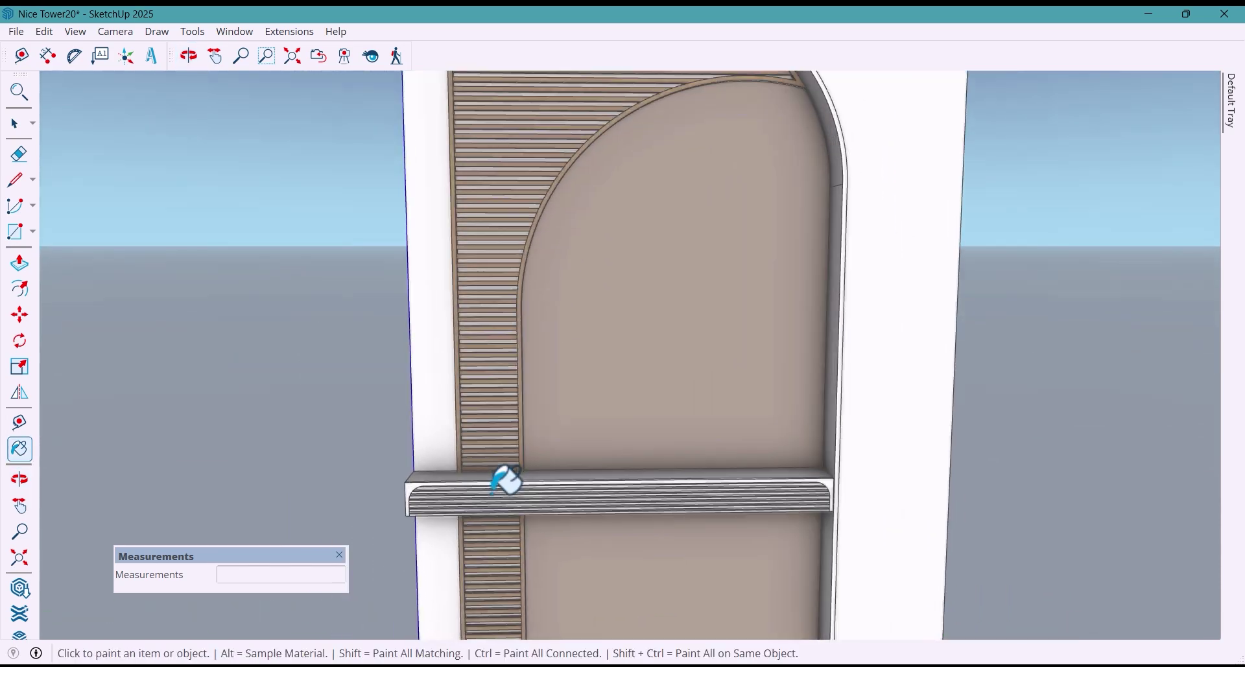
Open the shelf group for editing and paint its front louvres with the wood material
key(space)
double_click(488, 485)
scroll(492, 494, down, 3)
scroll(480, 477, up, 2)
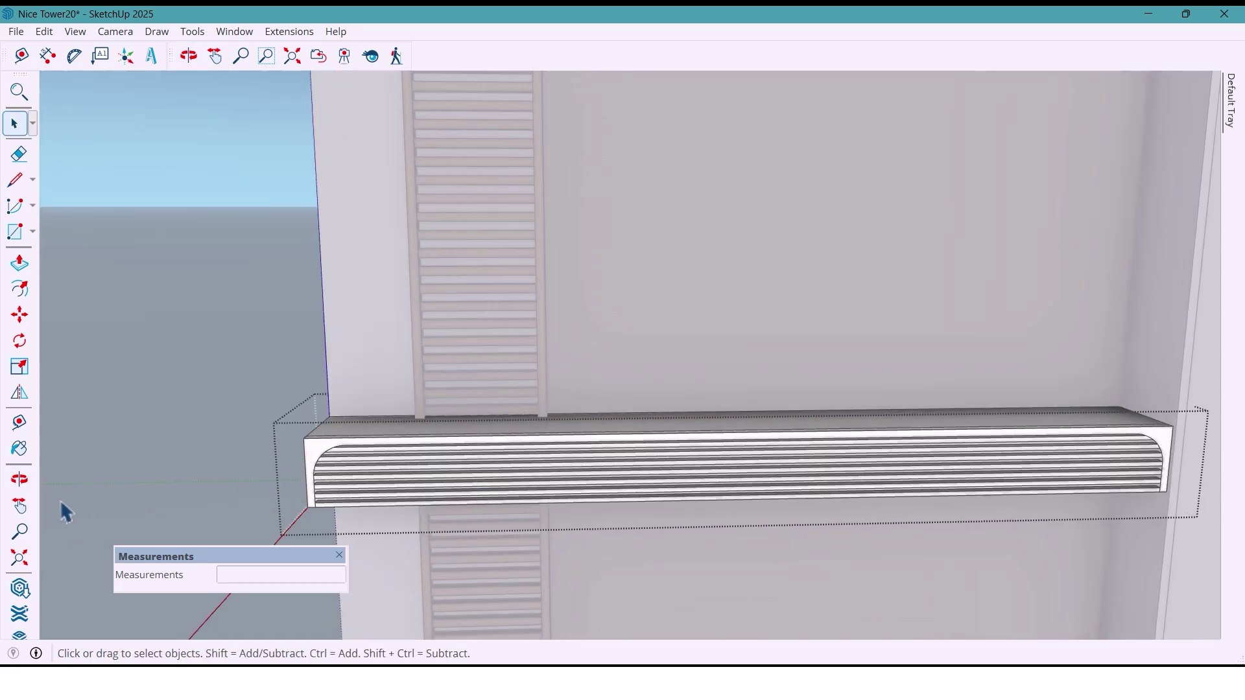
click(19, 449)
scroll(348, 436, up, 3)
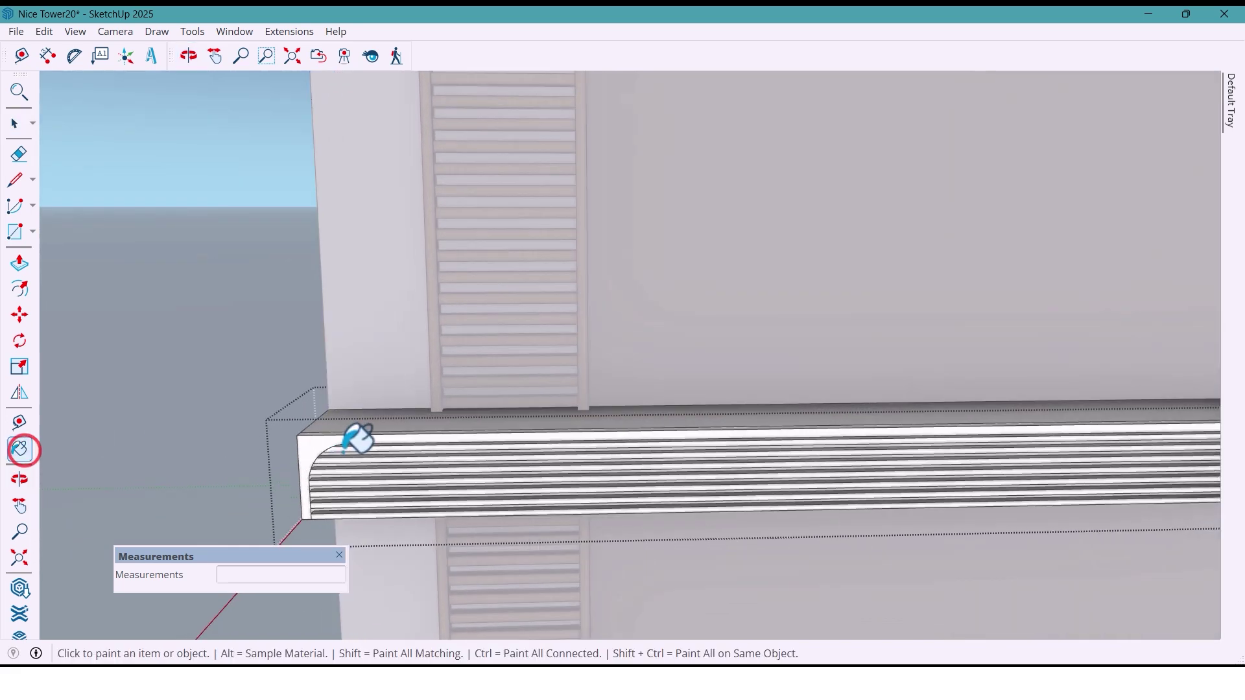
click(358, 464)
scroll(370, 455, down, 4)
mouse_move(389, 449)
middle_down()
mouse_move(453, 439)
mouse_move(495, 461)
middle_up()
scroll(453, 439, down, 1)
scroll(535, 418, up, 1)
scroll(490, 447, up, 3)
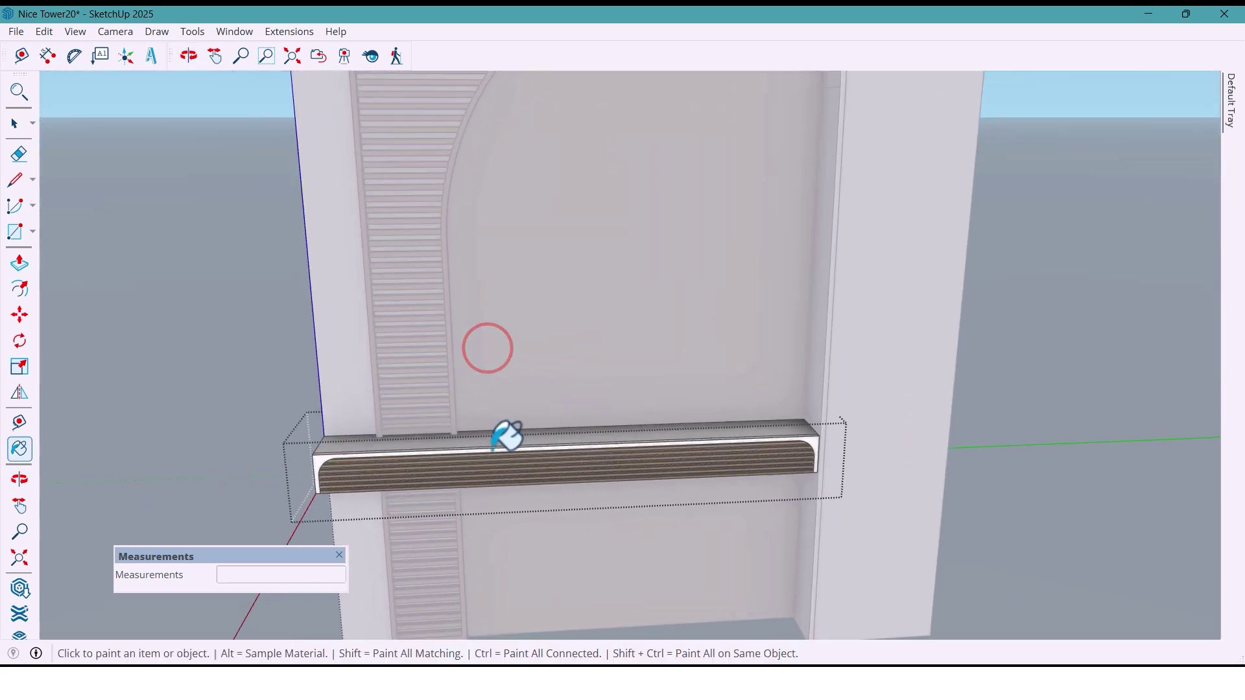
Try painting the shelf's outer casing around the louvres with the taupe material
ctrl+click(497, 442)
mouse_move(499, 442)
middle_down()
mouse_move(487, 450)
mouse_move(463, 398)
mouse_move(481, 447)
middle_up()
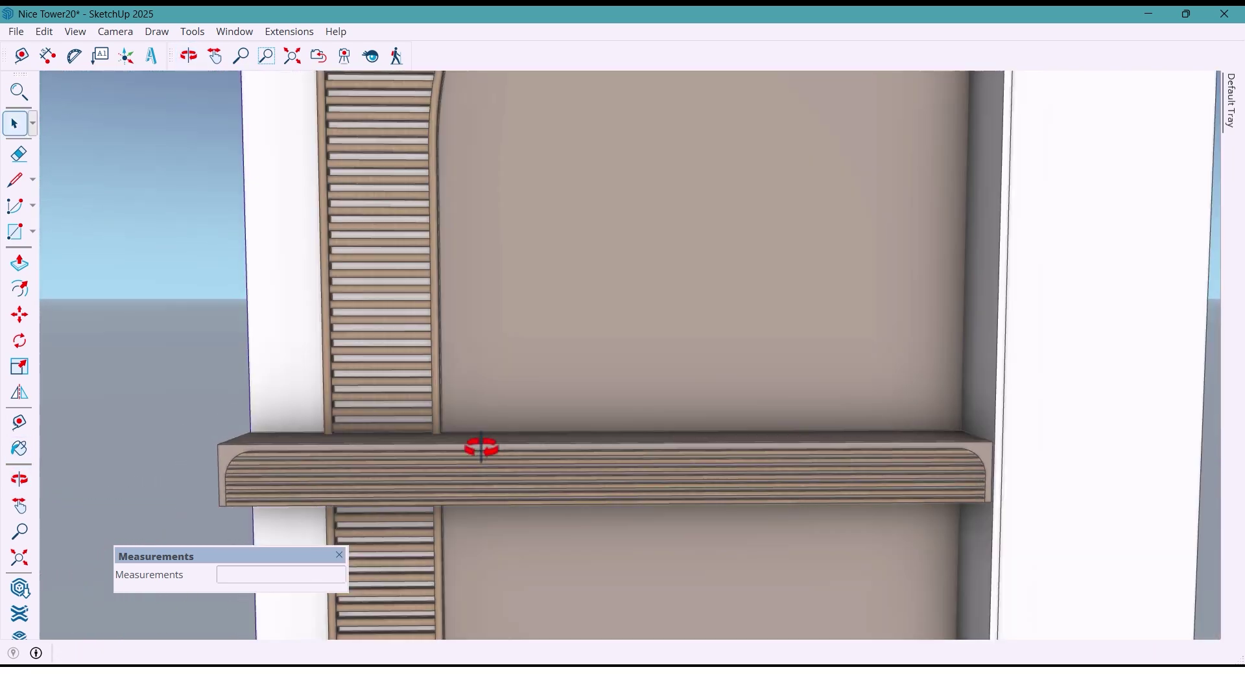
scroll(481, 448, down, 3)
scroll(708, 450, up, 3)
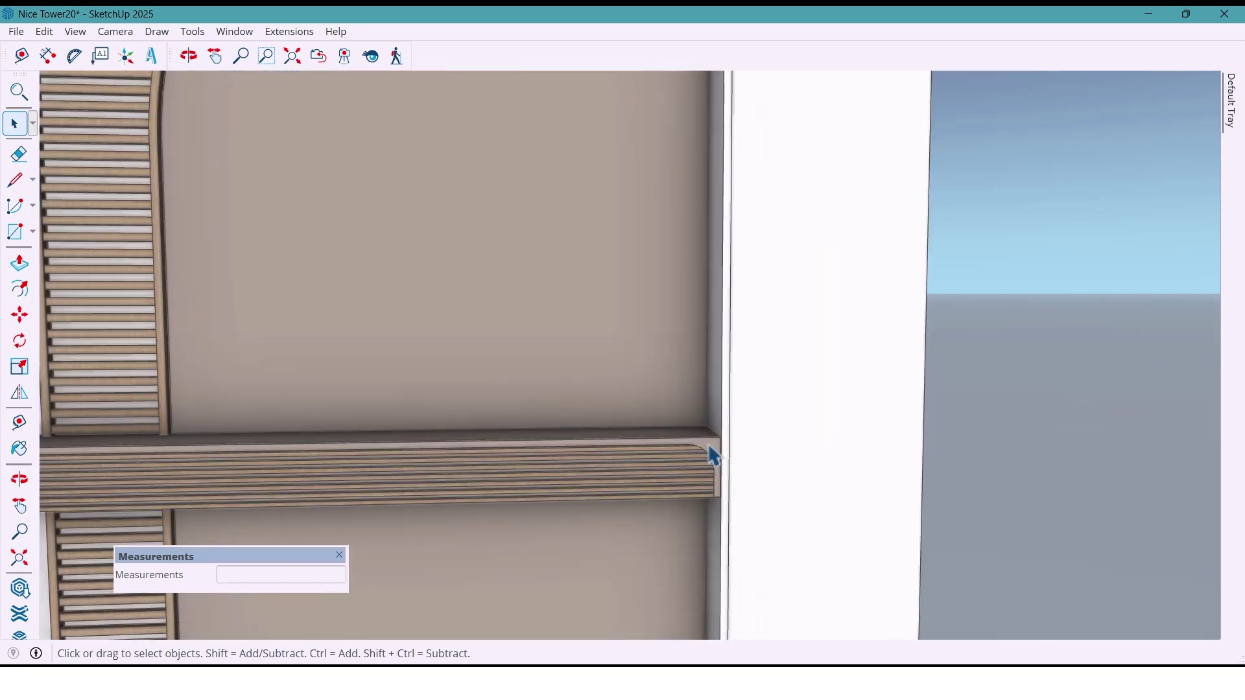
scroll(708, 450, down, 2)
click(338, 470)
scroll(338, 471, up, 2)
middle_drag(493, 436, 506, 474)
key(b)
scroll(513, 446, up, 3)
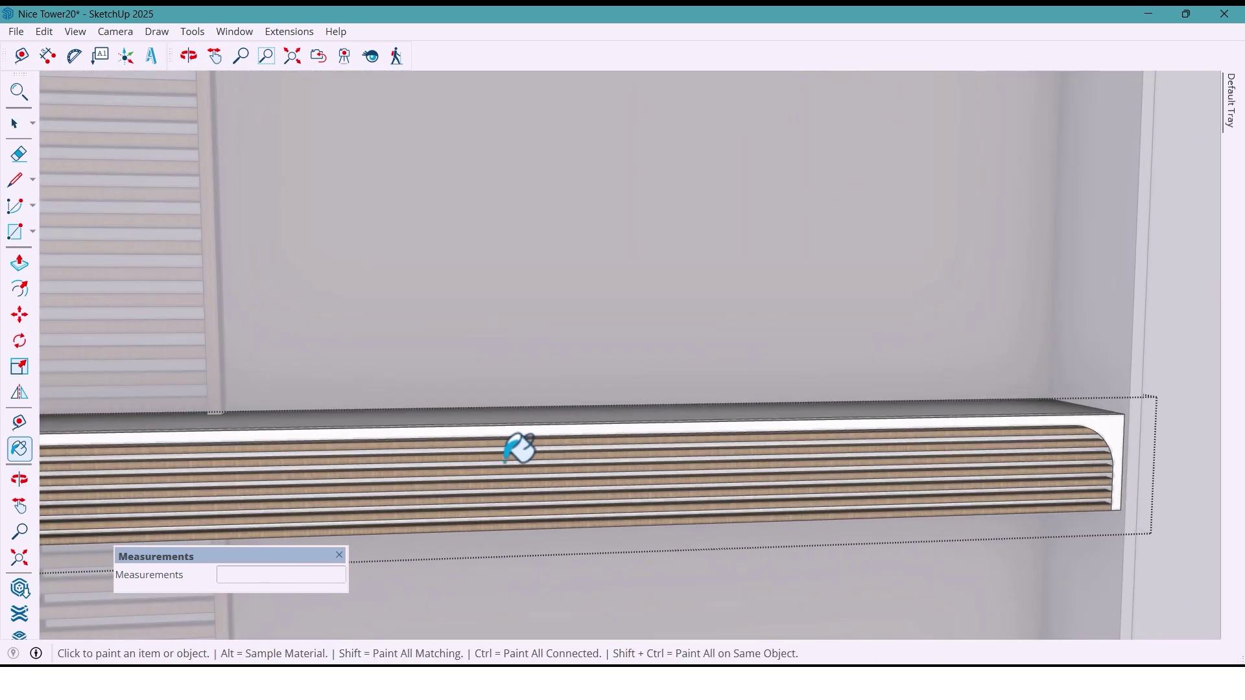
scroll(640, 417, down, 5)
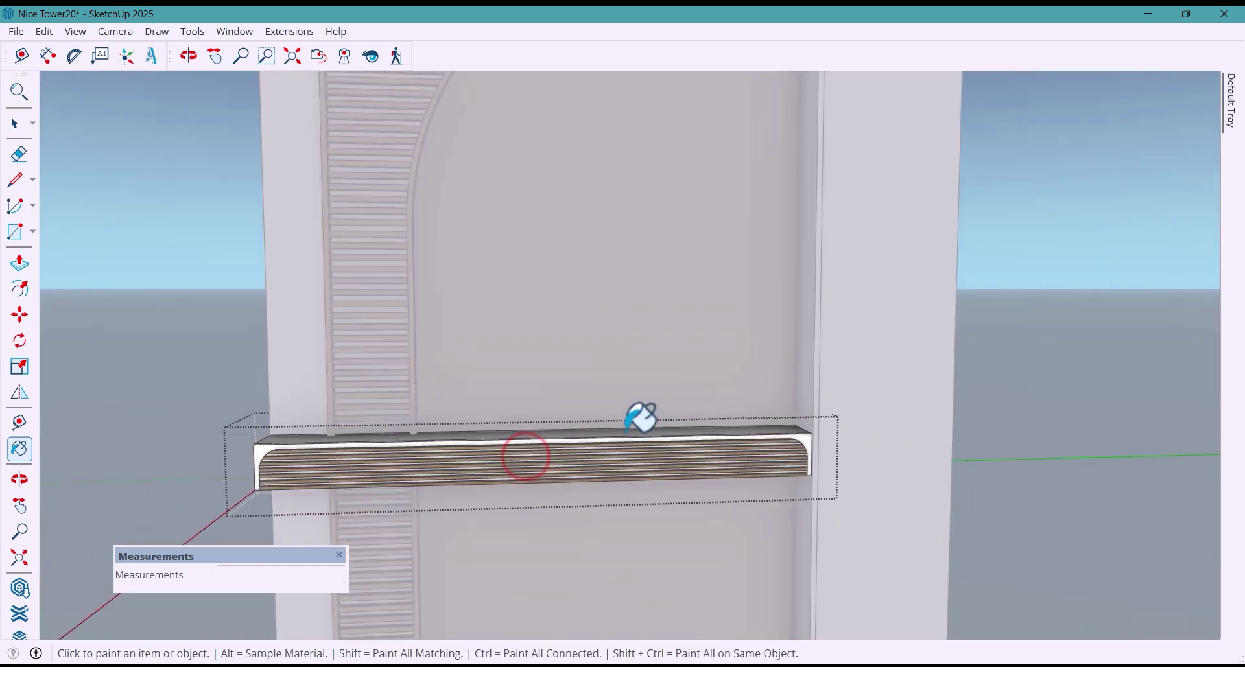
key(space)
Paint the front and inner faces of the projecting arched frame with the wood material
mouse_move(639, 439)
middle_down()
mouse_move(825, 389)
mouse_move(801, 412)
middle_up()
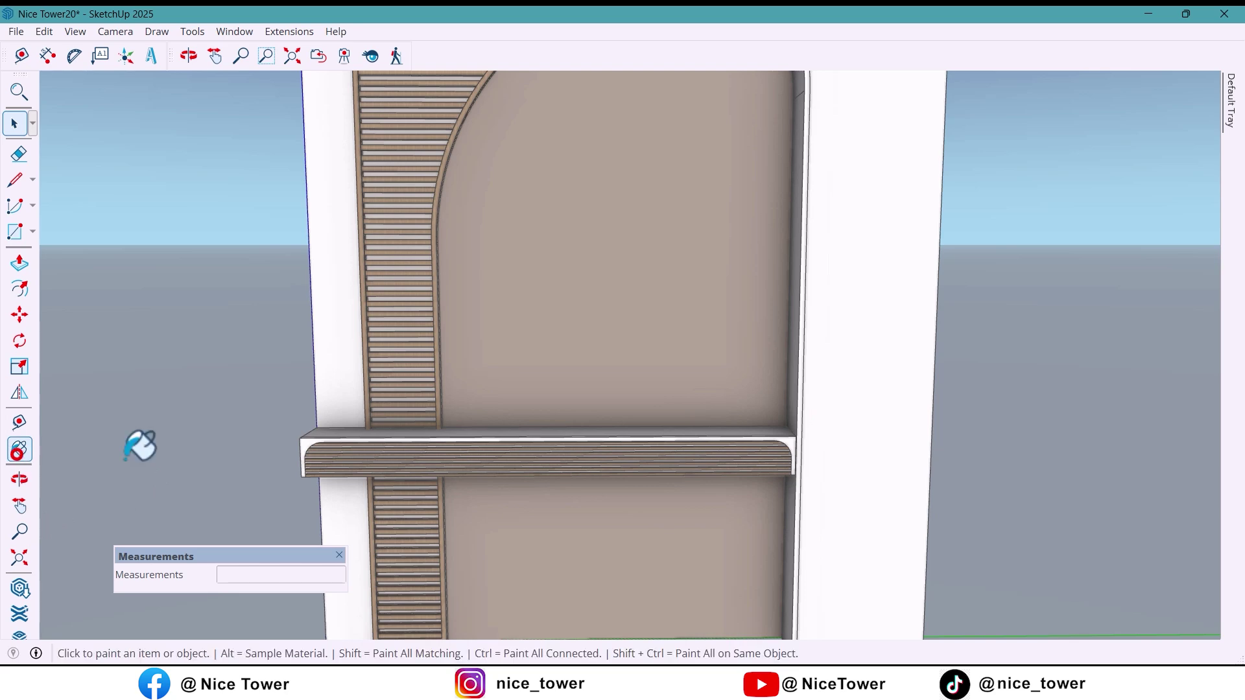
scroll(810, 334, up, 3)
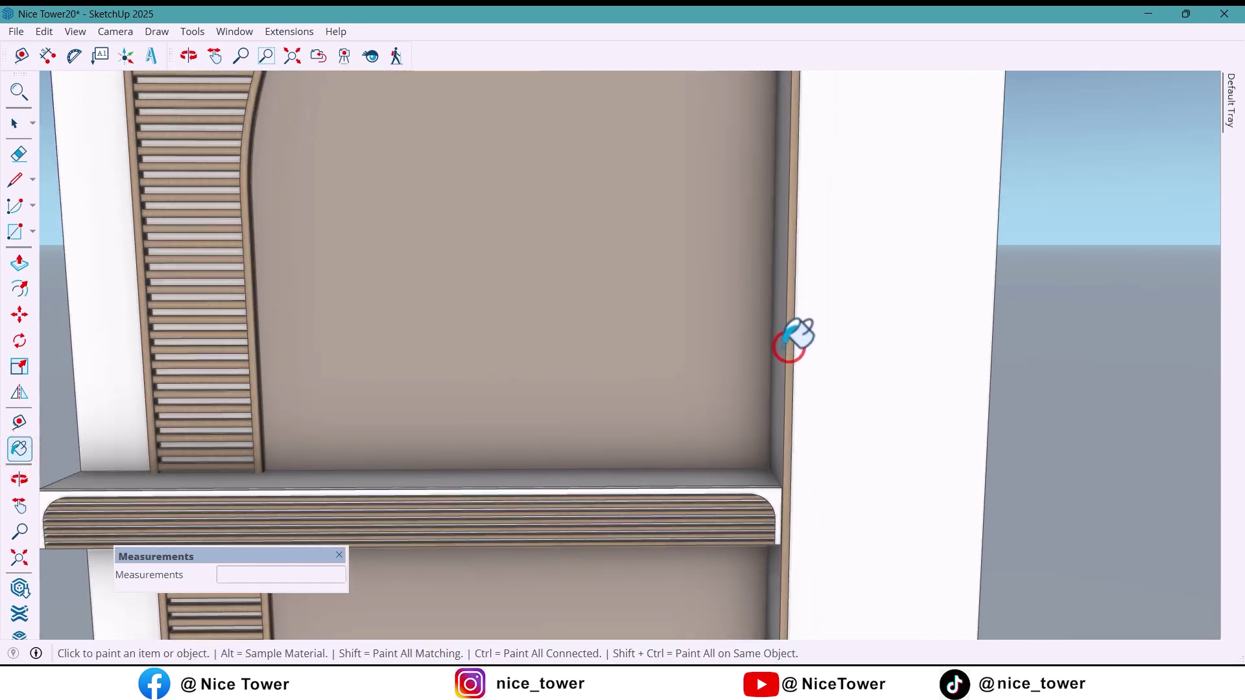
scroll(764, 417, down, 8)
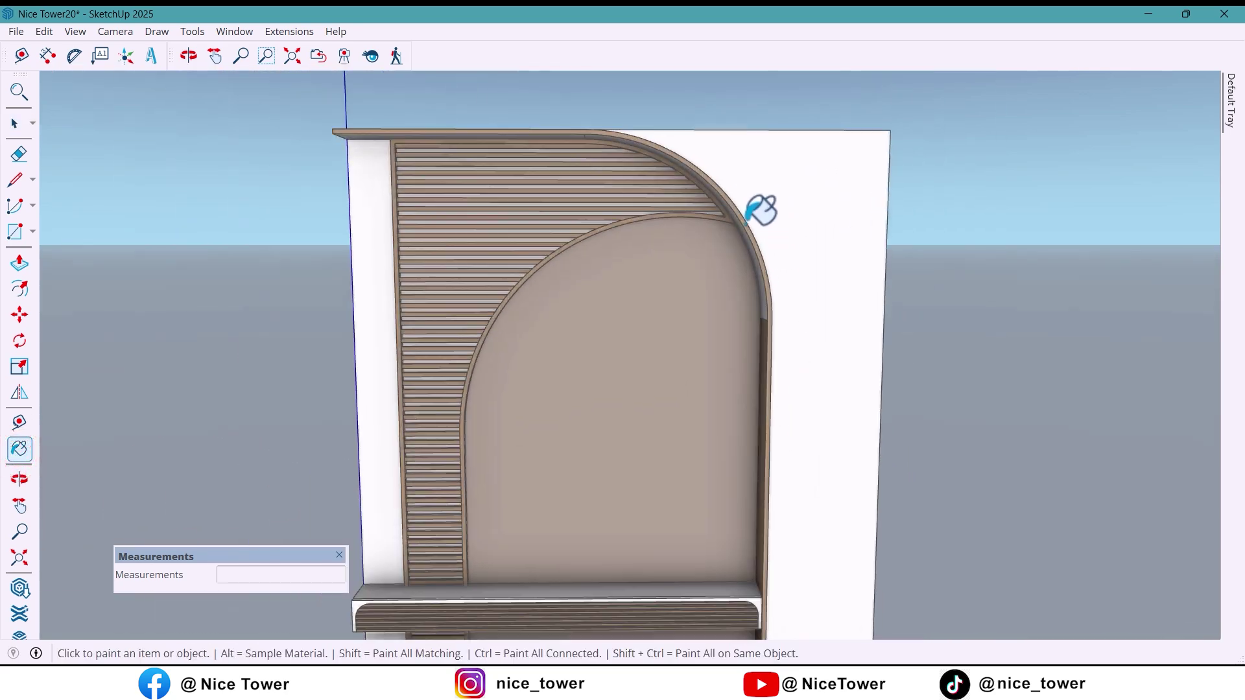
mouse_move(761, 210)
middle_down()
mouse_move(806, 259)
mouse_move(709, 299)
mouse_move(603, 217)
mouse_move(638, 363)
middle_up()
click(757, 291)
scroll(787, 364, down, 5)
shift+middle_drag(639, 363, 571, 324)
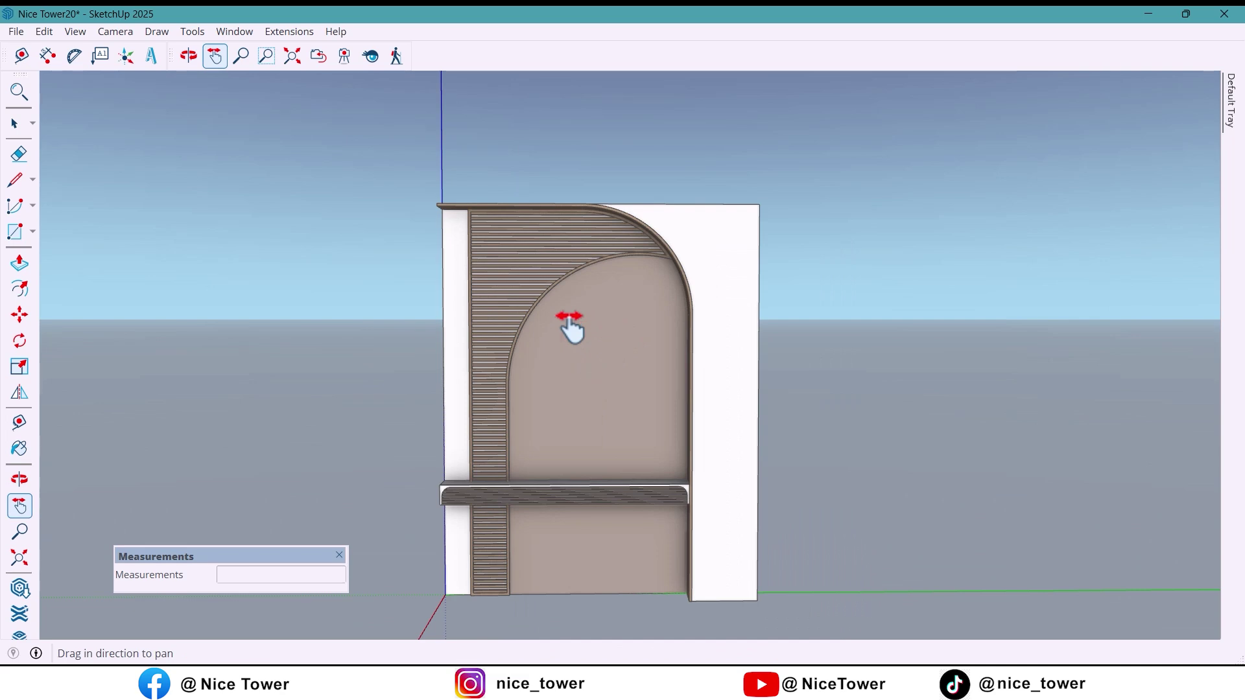
scroll(571, 327, down, 1)
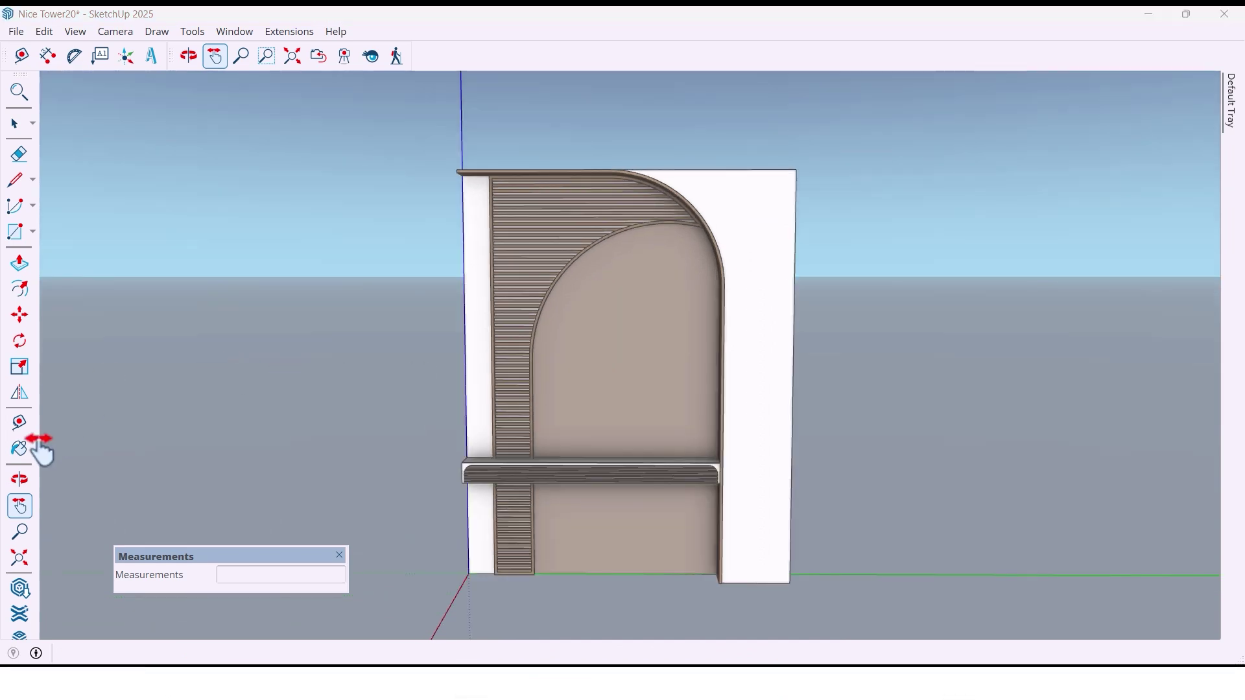
Paint the plain wall face beside the arch frame and the narrow strip beside the louvres light grey
click(20, 450)
click(747, 225)
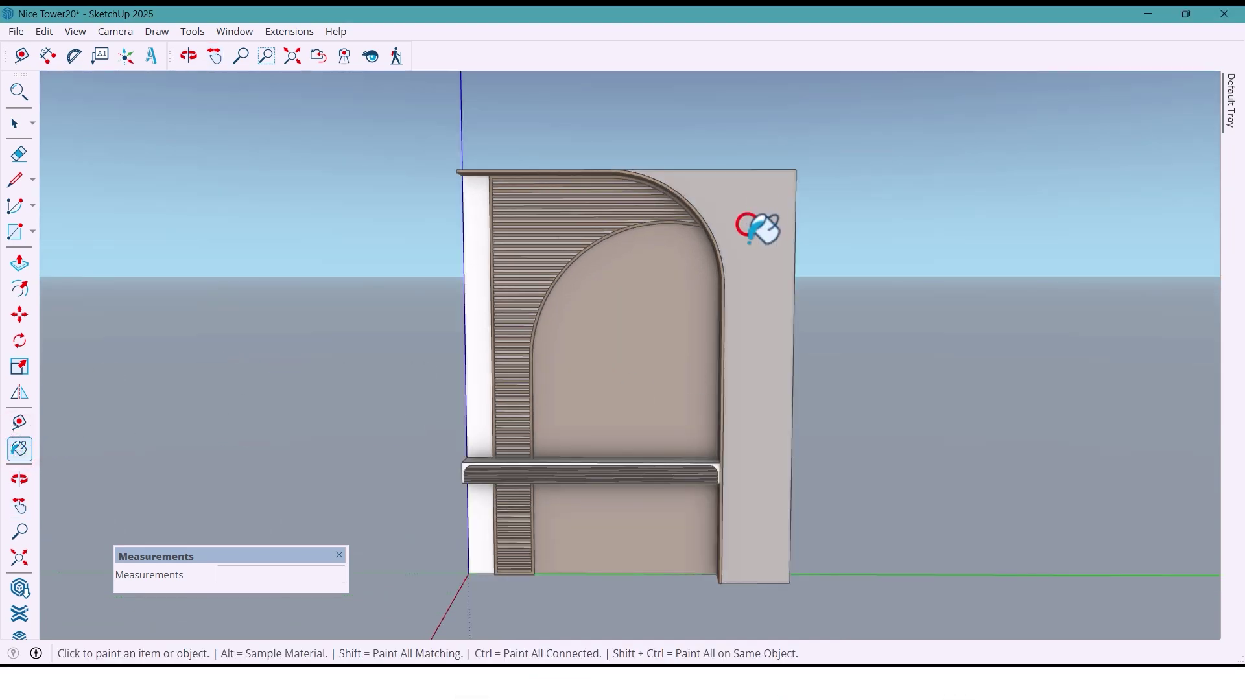
click(478, 286)
Paint the shelf's top and front casing faces light grey inside its group, and close the group
middle_drag(550, 423, 639, 461)
scroll(503, 463, up, 6)
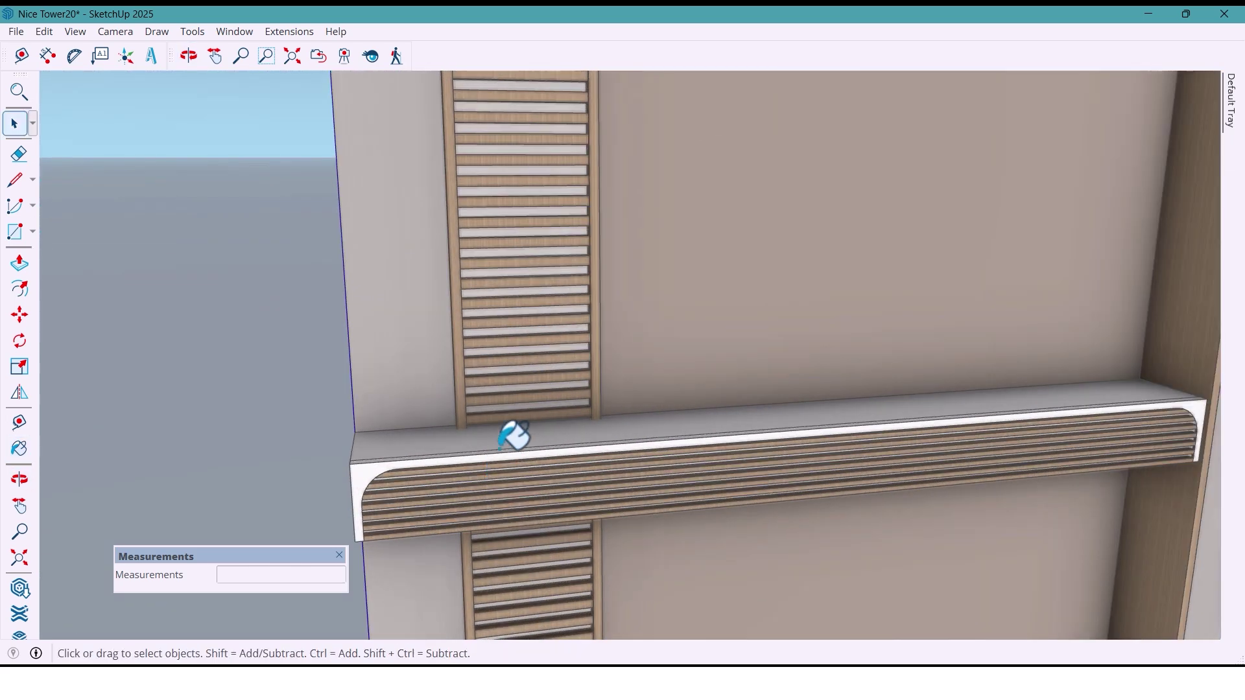
double_click(499, 449)
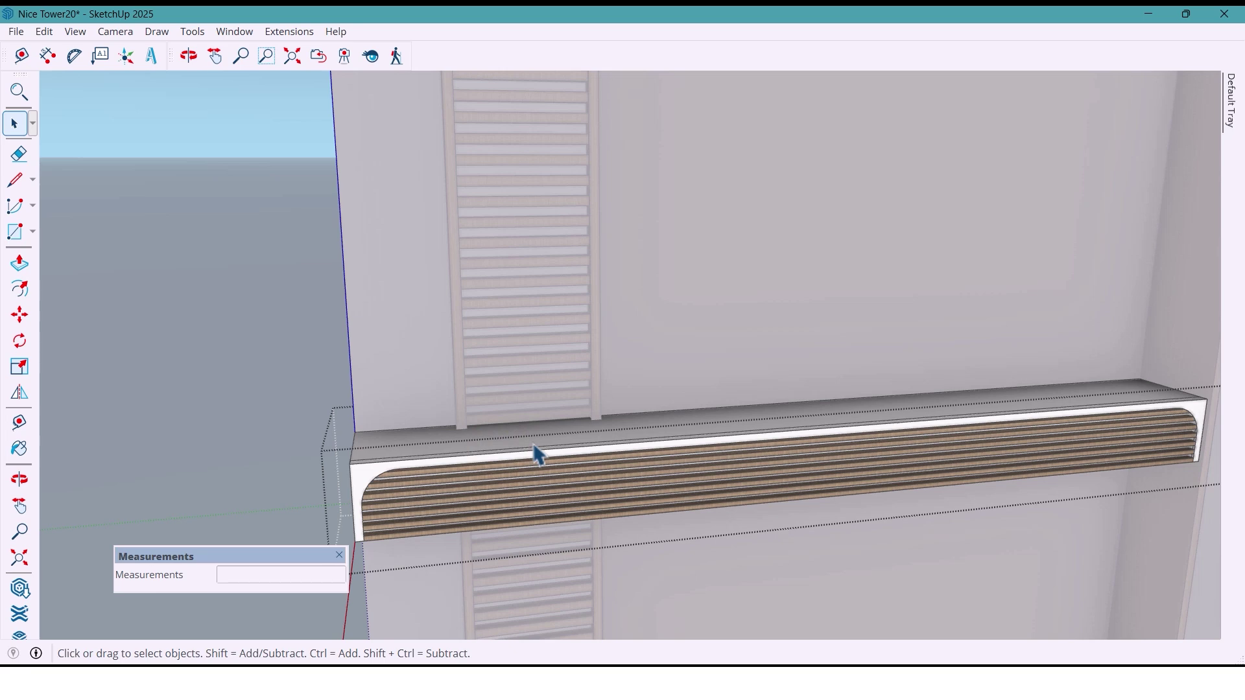
click(389, 452)
click(369, 472)
middle_drag(412, 473, 384, 435)
key(space)
scroll(377, 422, down, 3)
key(Escape)
scroll(520, 424, down, 5)
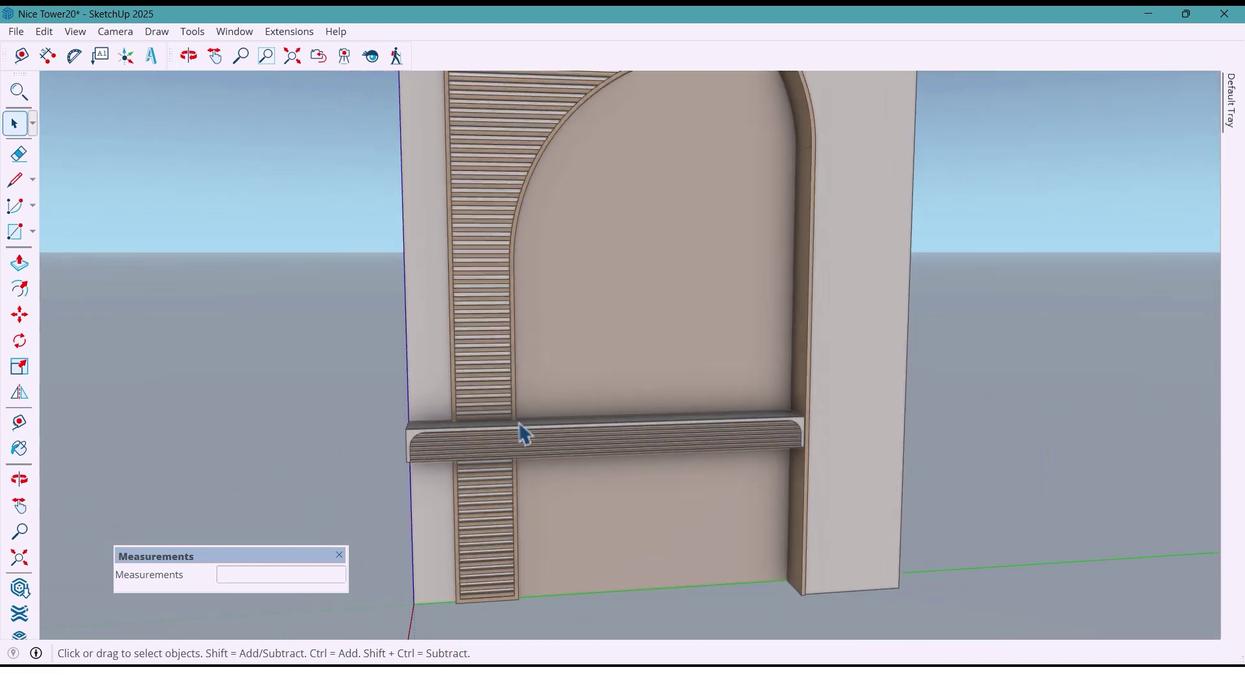
Examine the painted arch wall and the decorated shelf from the front, at an angle and close up
middle_drag(587, 429, 524, 420)
drag(524, 420, 550, 437)
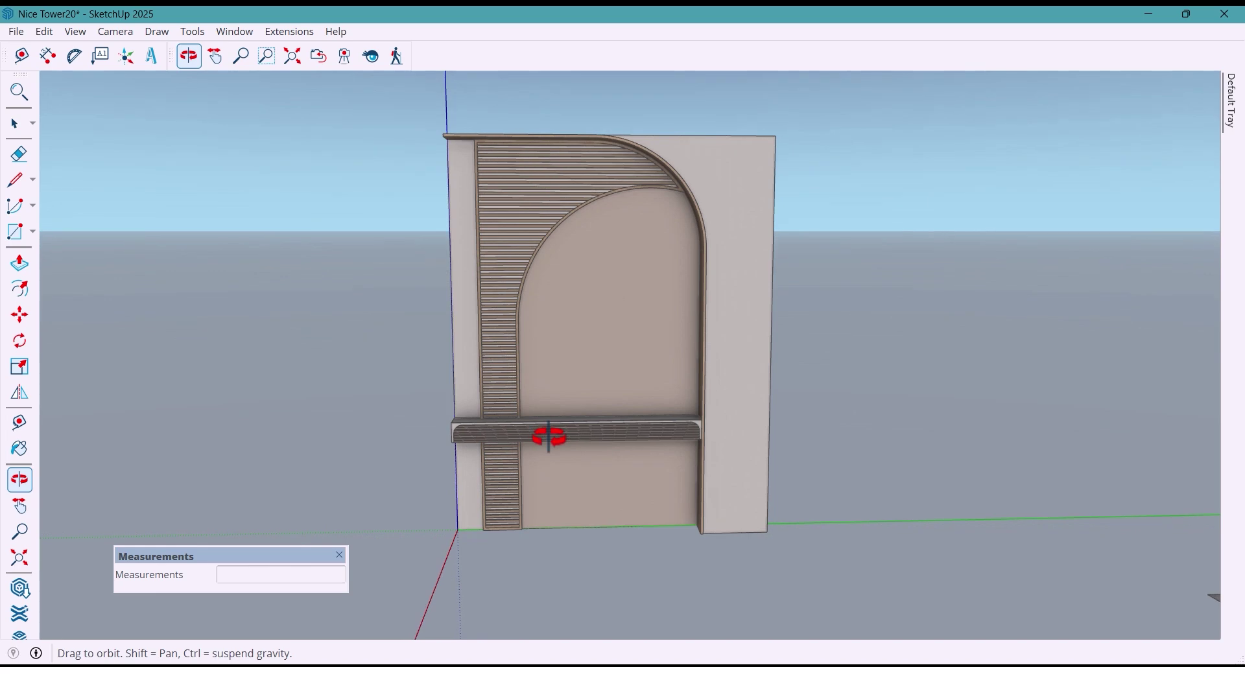
scroll(471, 381, up, 3)
key(o)
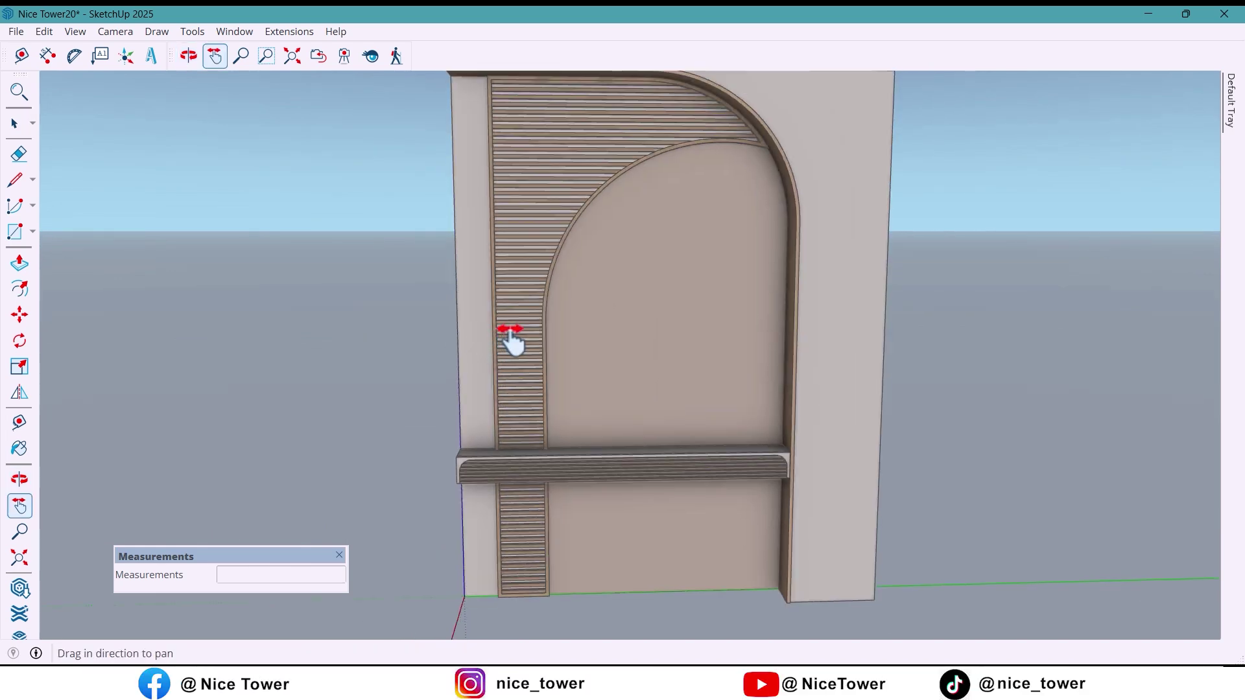
drag(508, 339, 545, 365)
drag(646, 375, 569, 376)
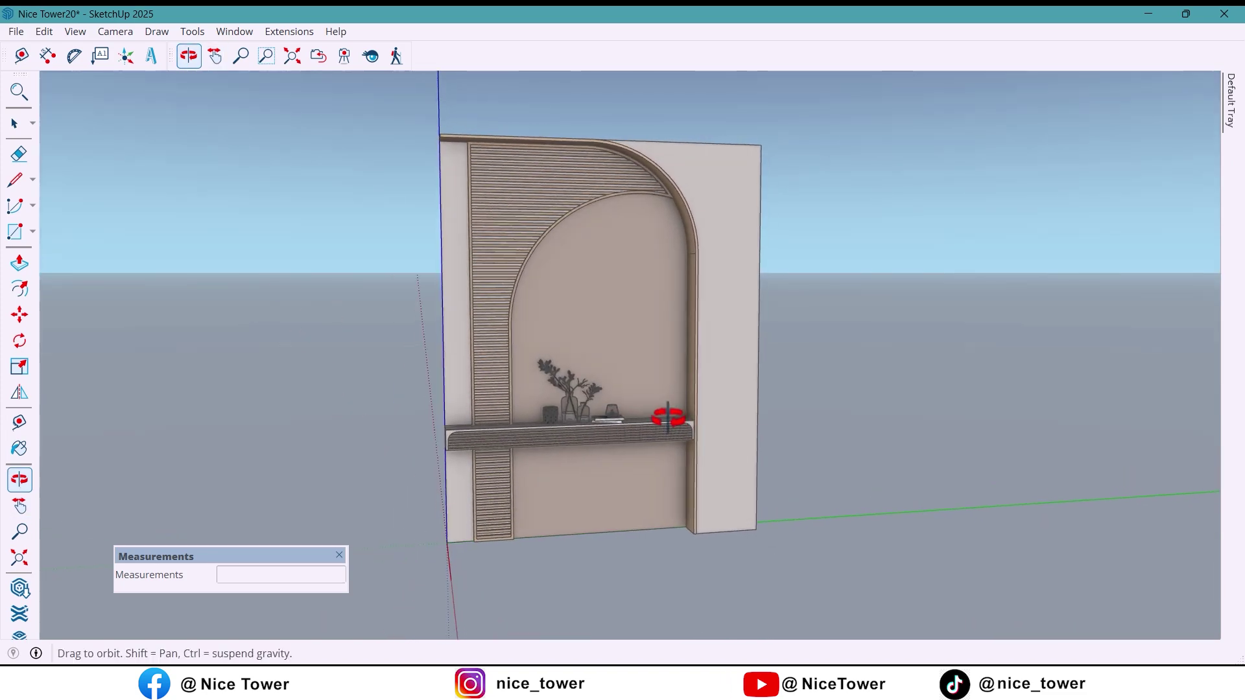
scroll(667, 417, up, 5)
middle_drag(600, 454, 389, 417)
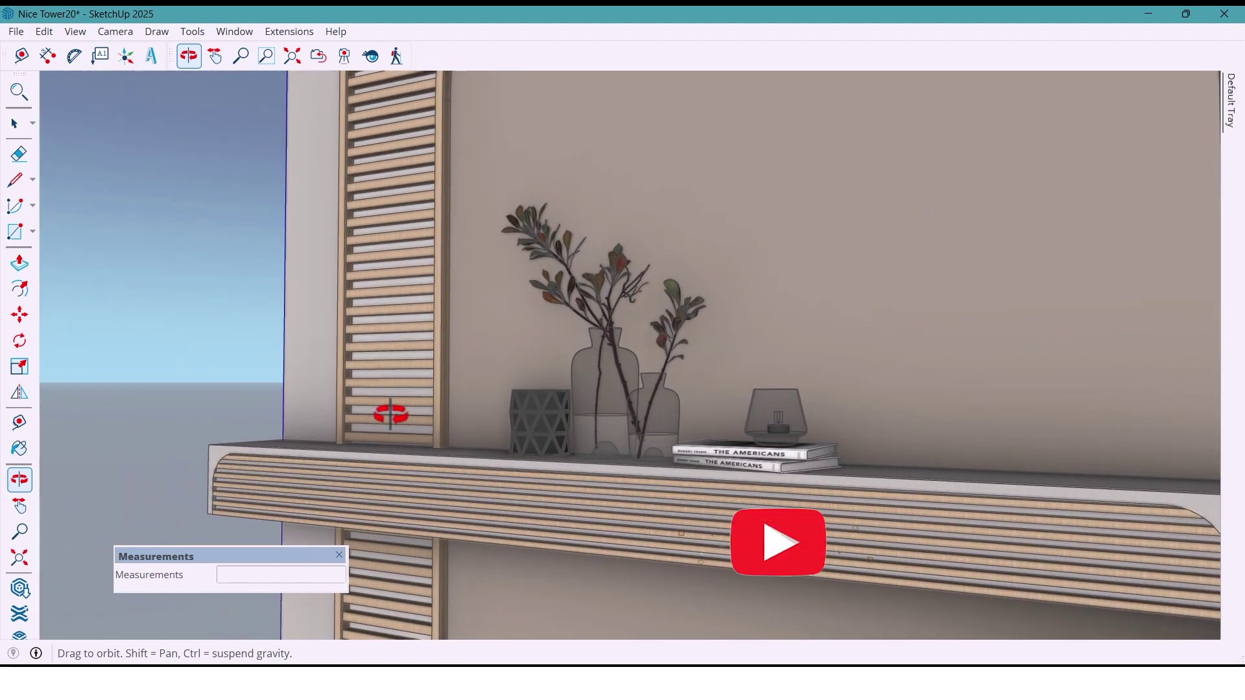
scroll(591, 207, down, 5)
middle_drag(591, 209, 638, 345)
scroll(636, 391, down, 3)
Unhide the side wall and the marble floor around the arch wall
click(45, 31)
mouse_move(85, 295)
click(333, 342)
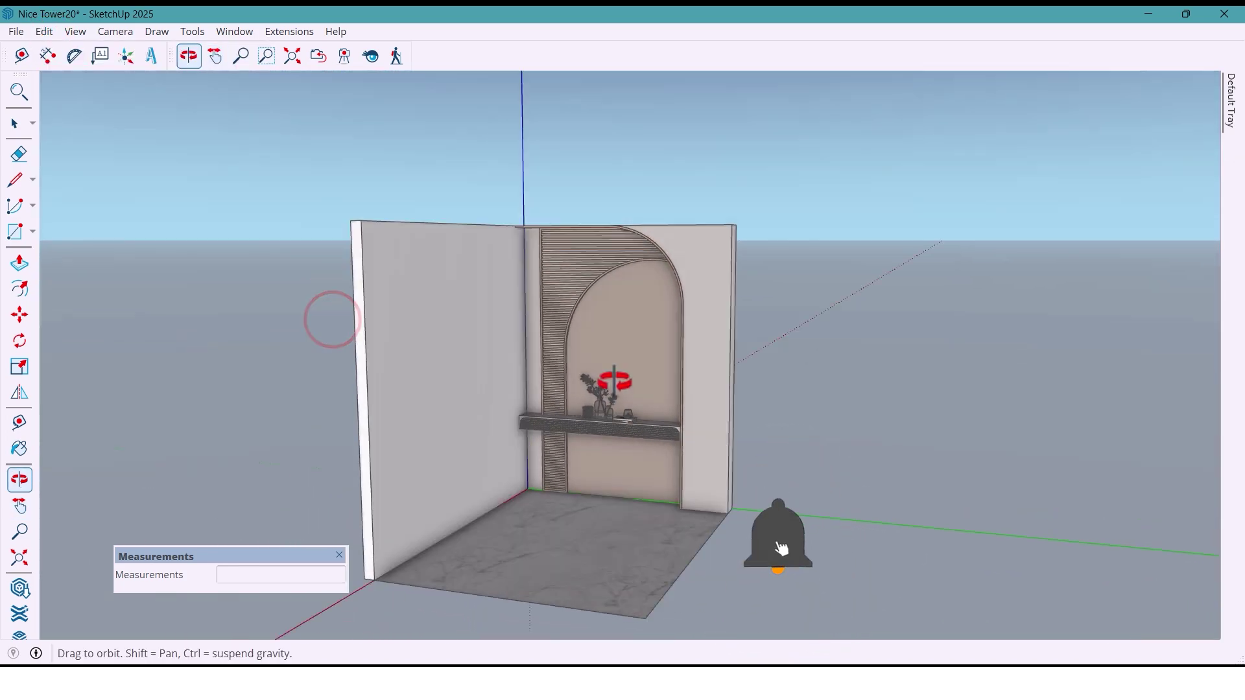
click(15, 122)
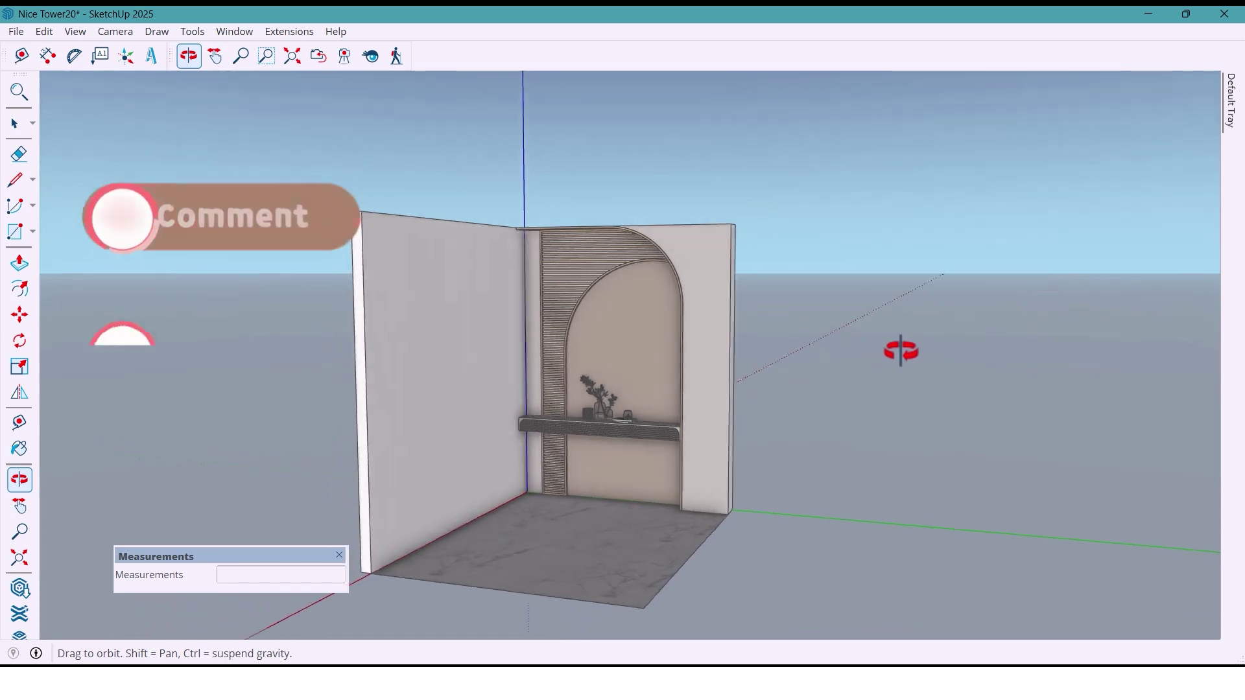